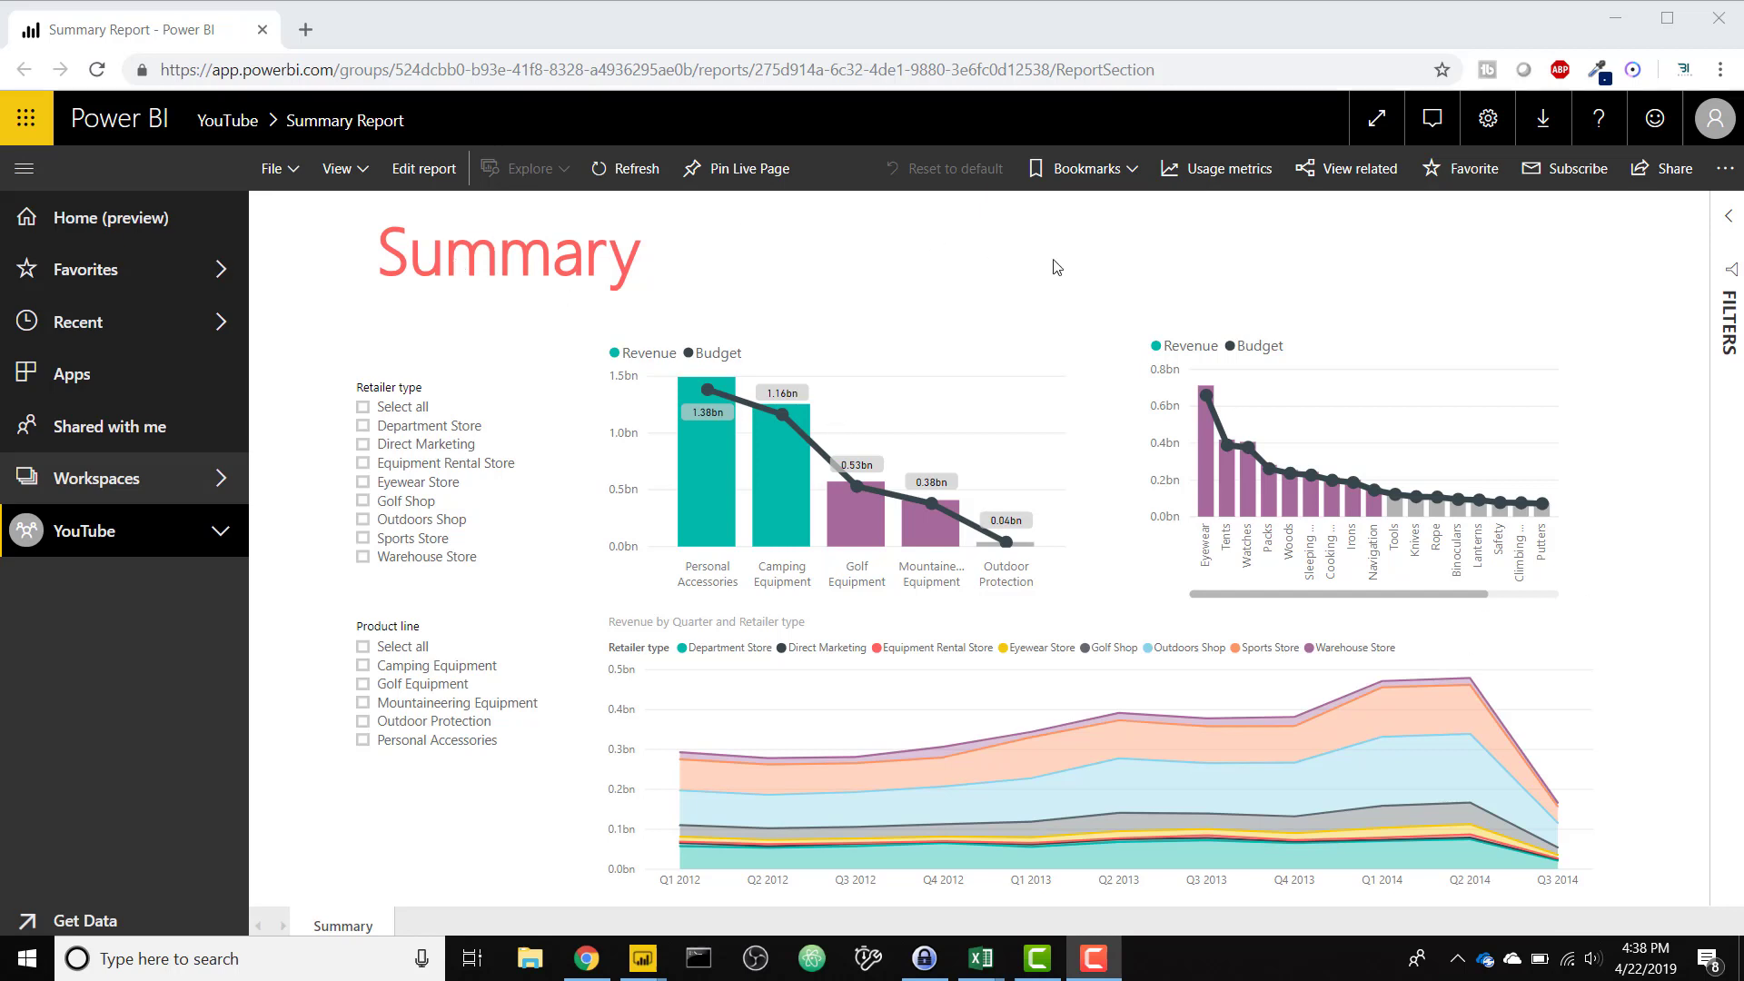
Step: Open the Detail Report from the YouTube workspace's Reports list
mouse_move(779, 516)
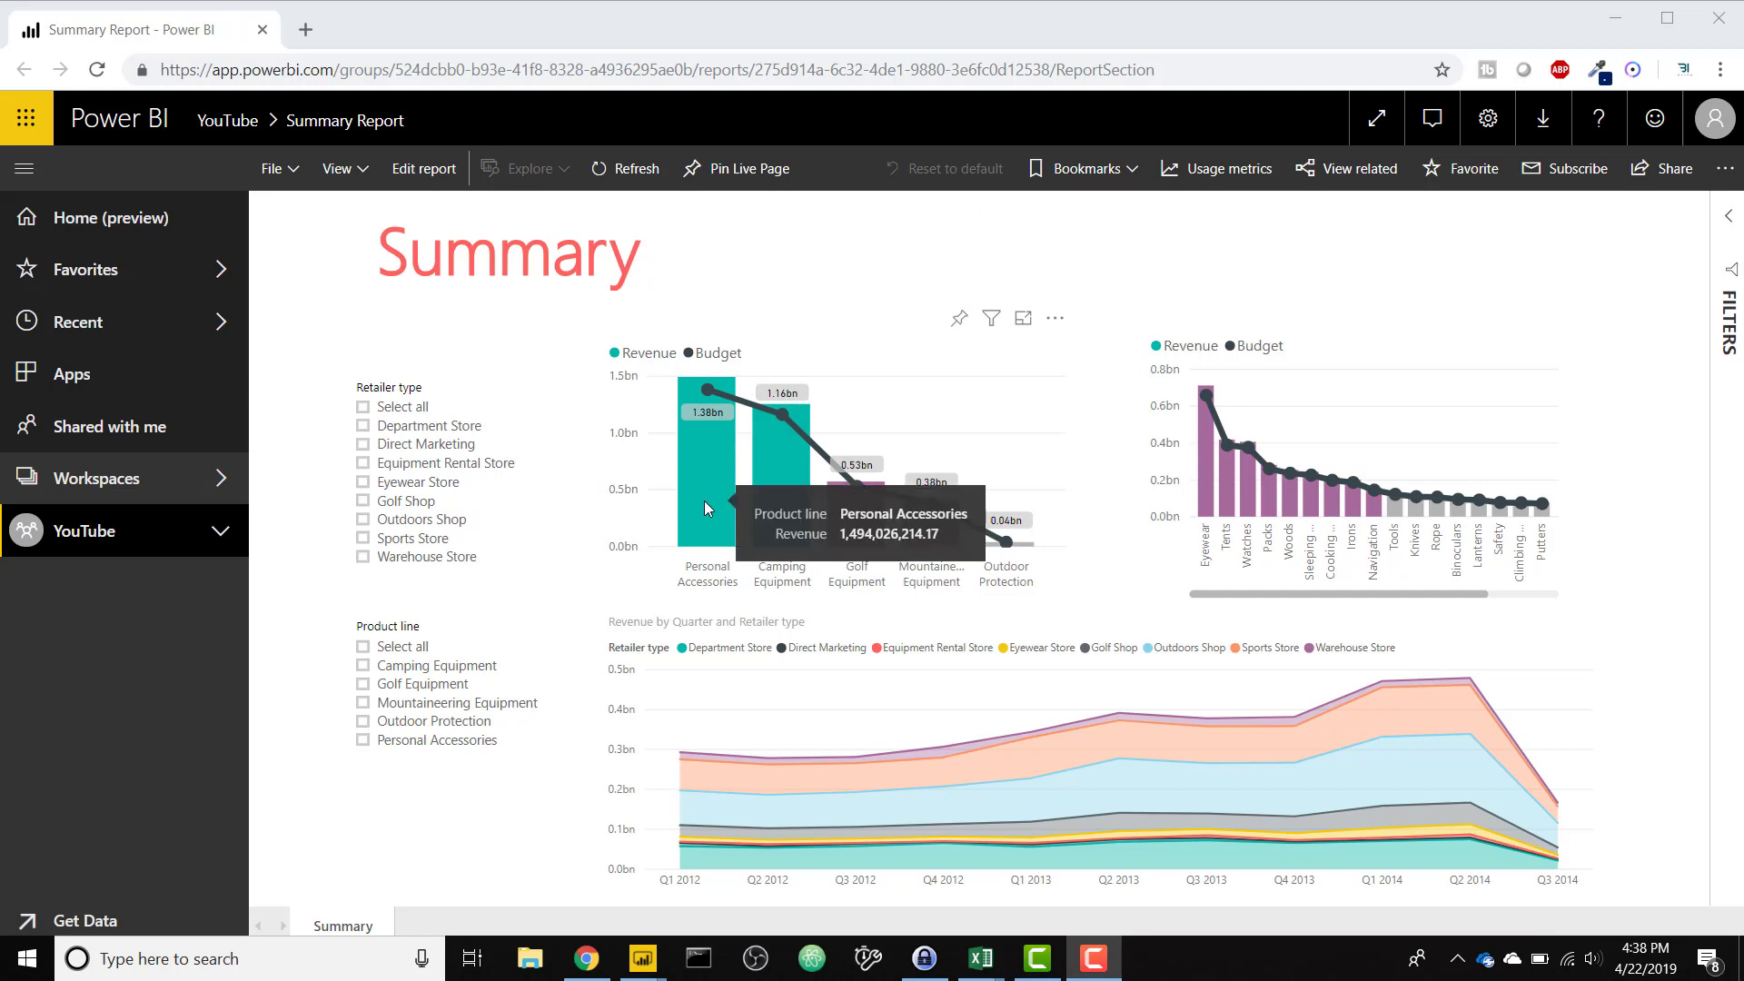
mouse_move(1202, 487)
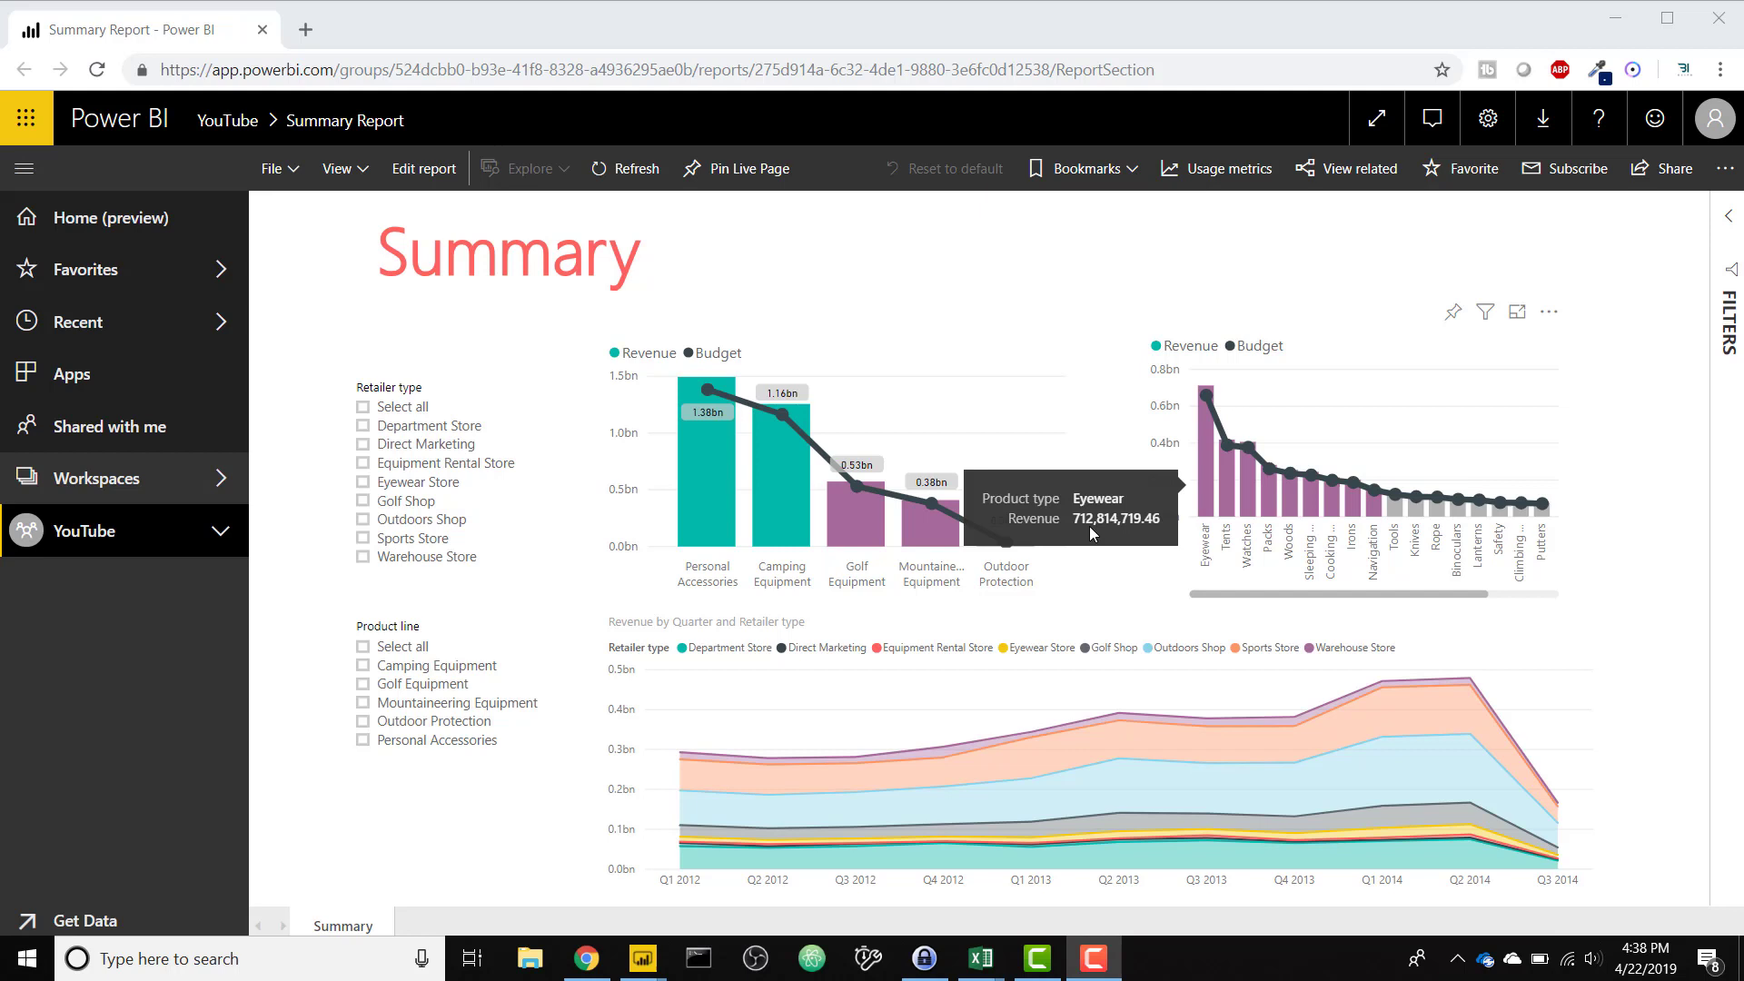
left_click(163, 546)
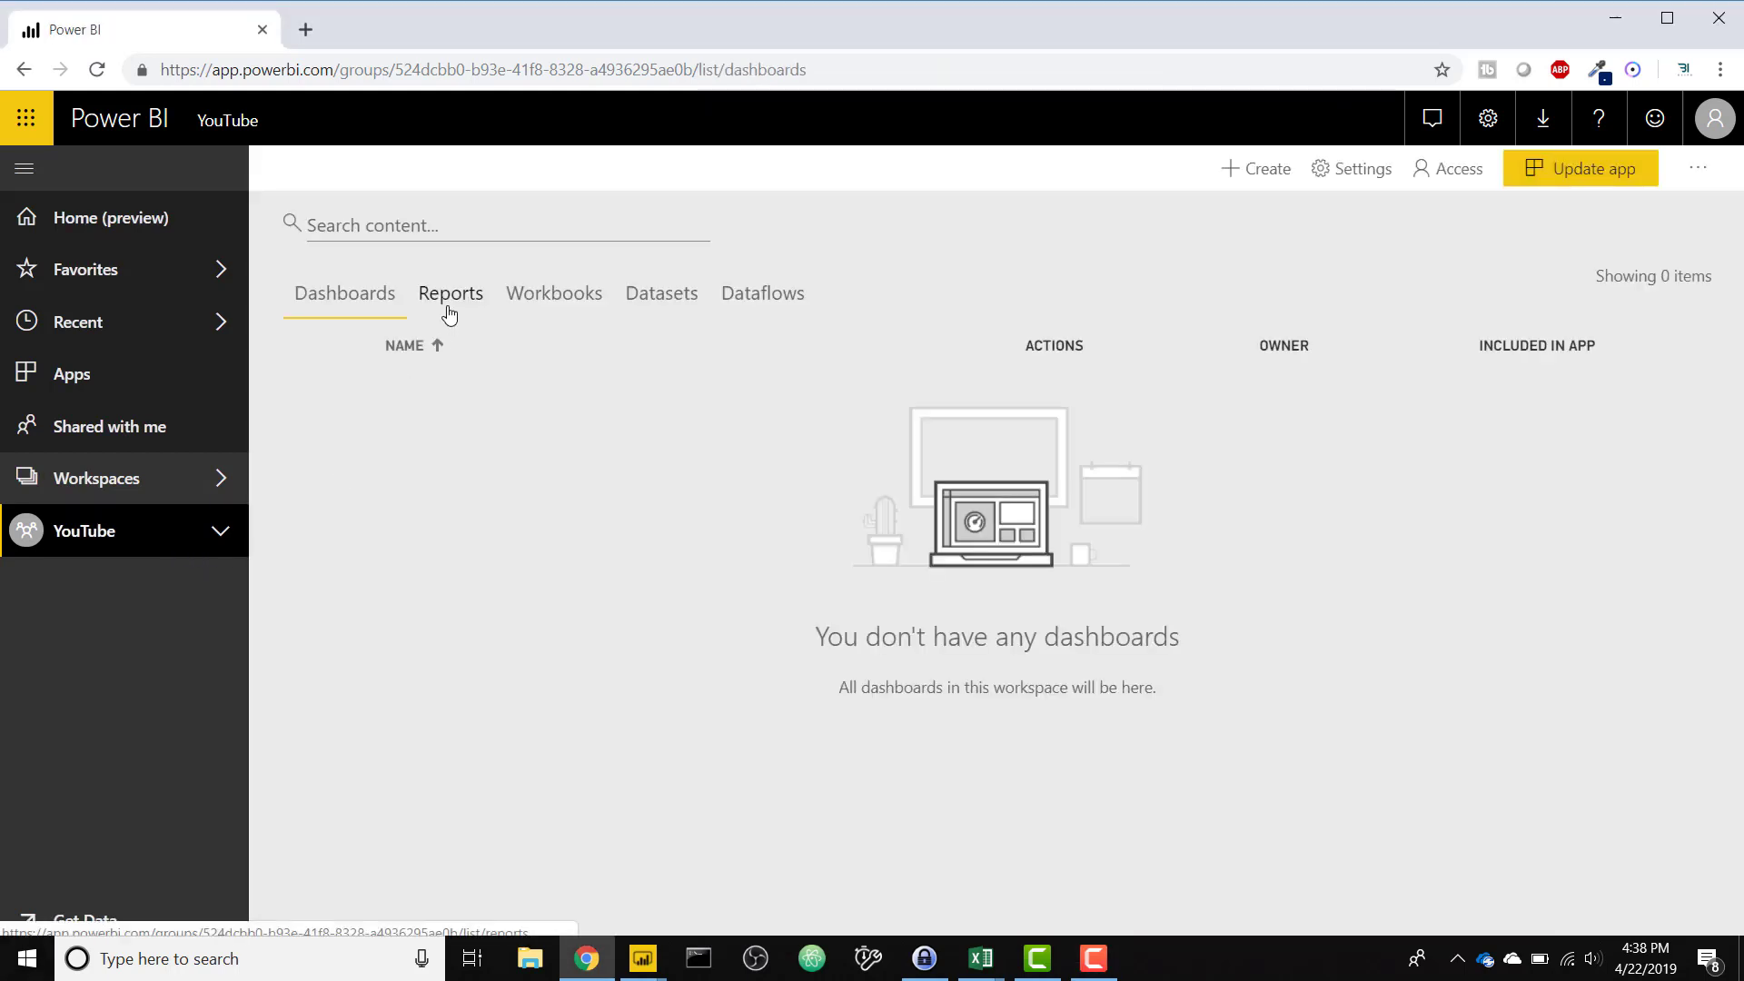
left_click(448, 309)
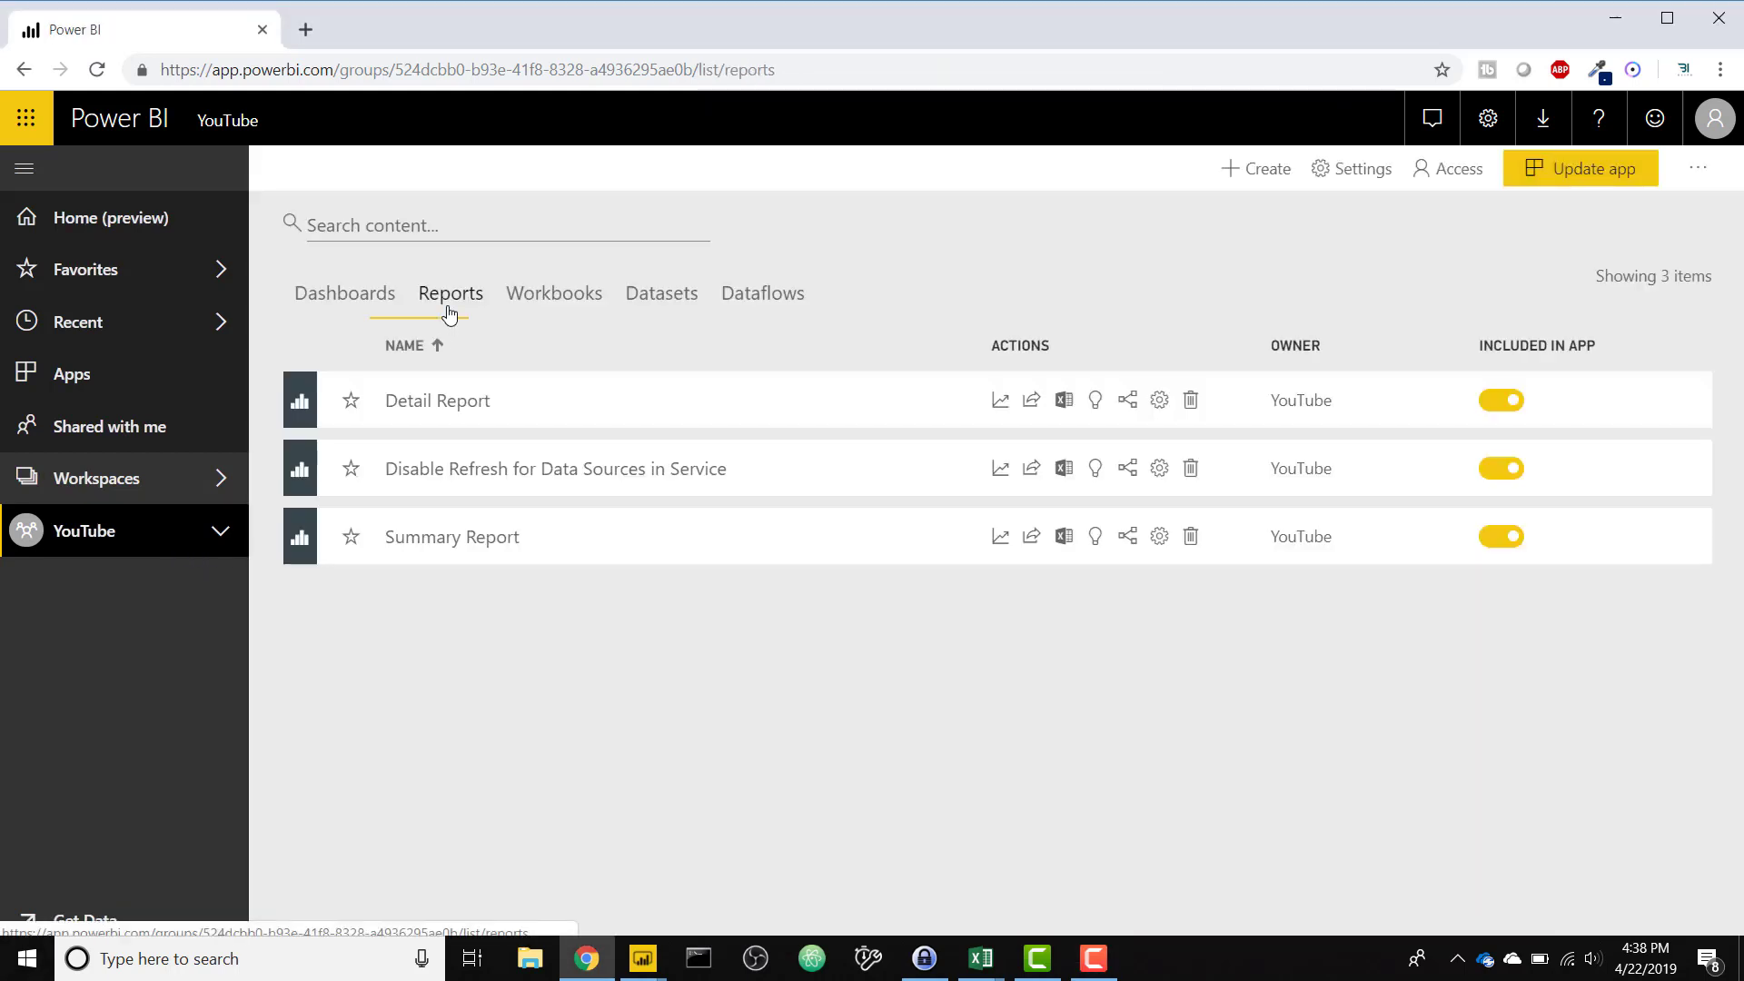
left_click(481, 402)
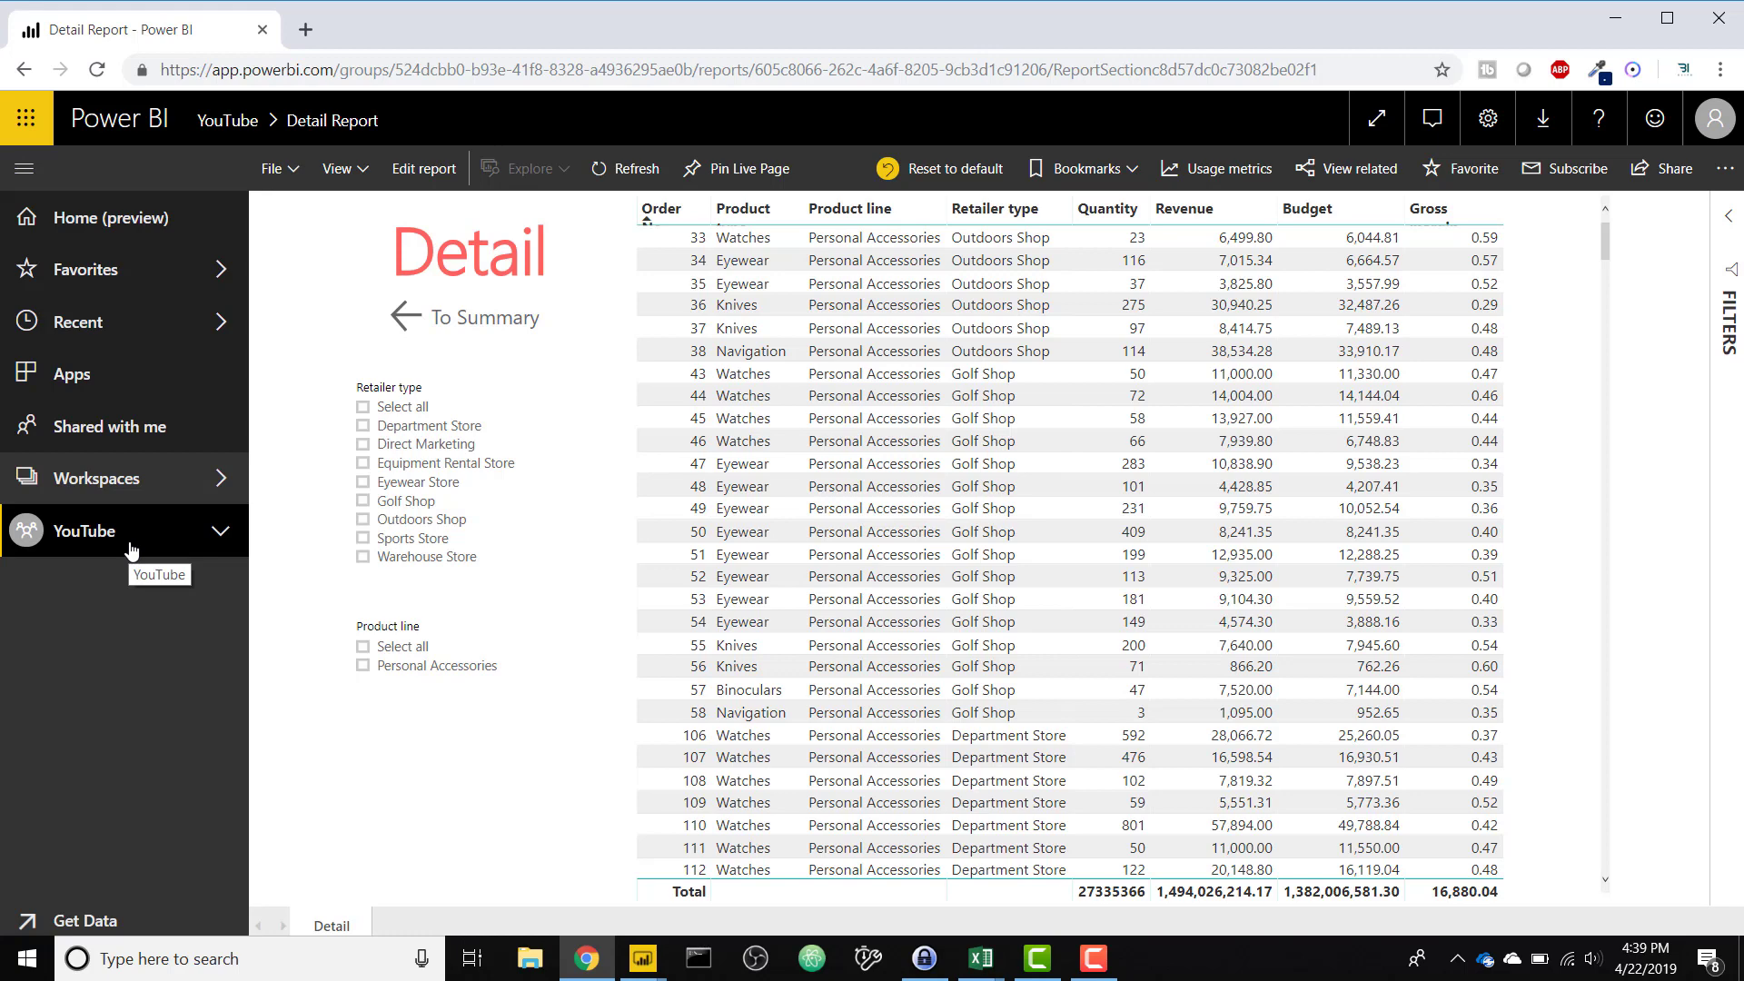
Step: Open the Summary Report from the YouTube workspace's Reports list
left_click(132, 550)
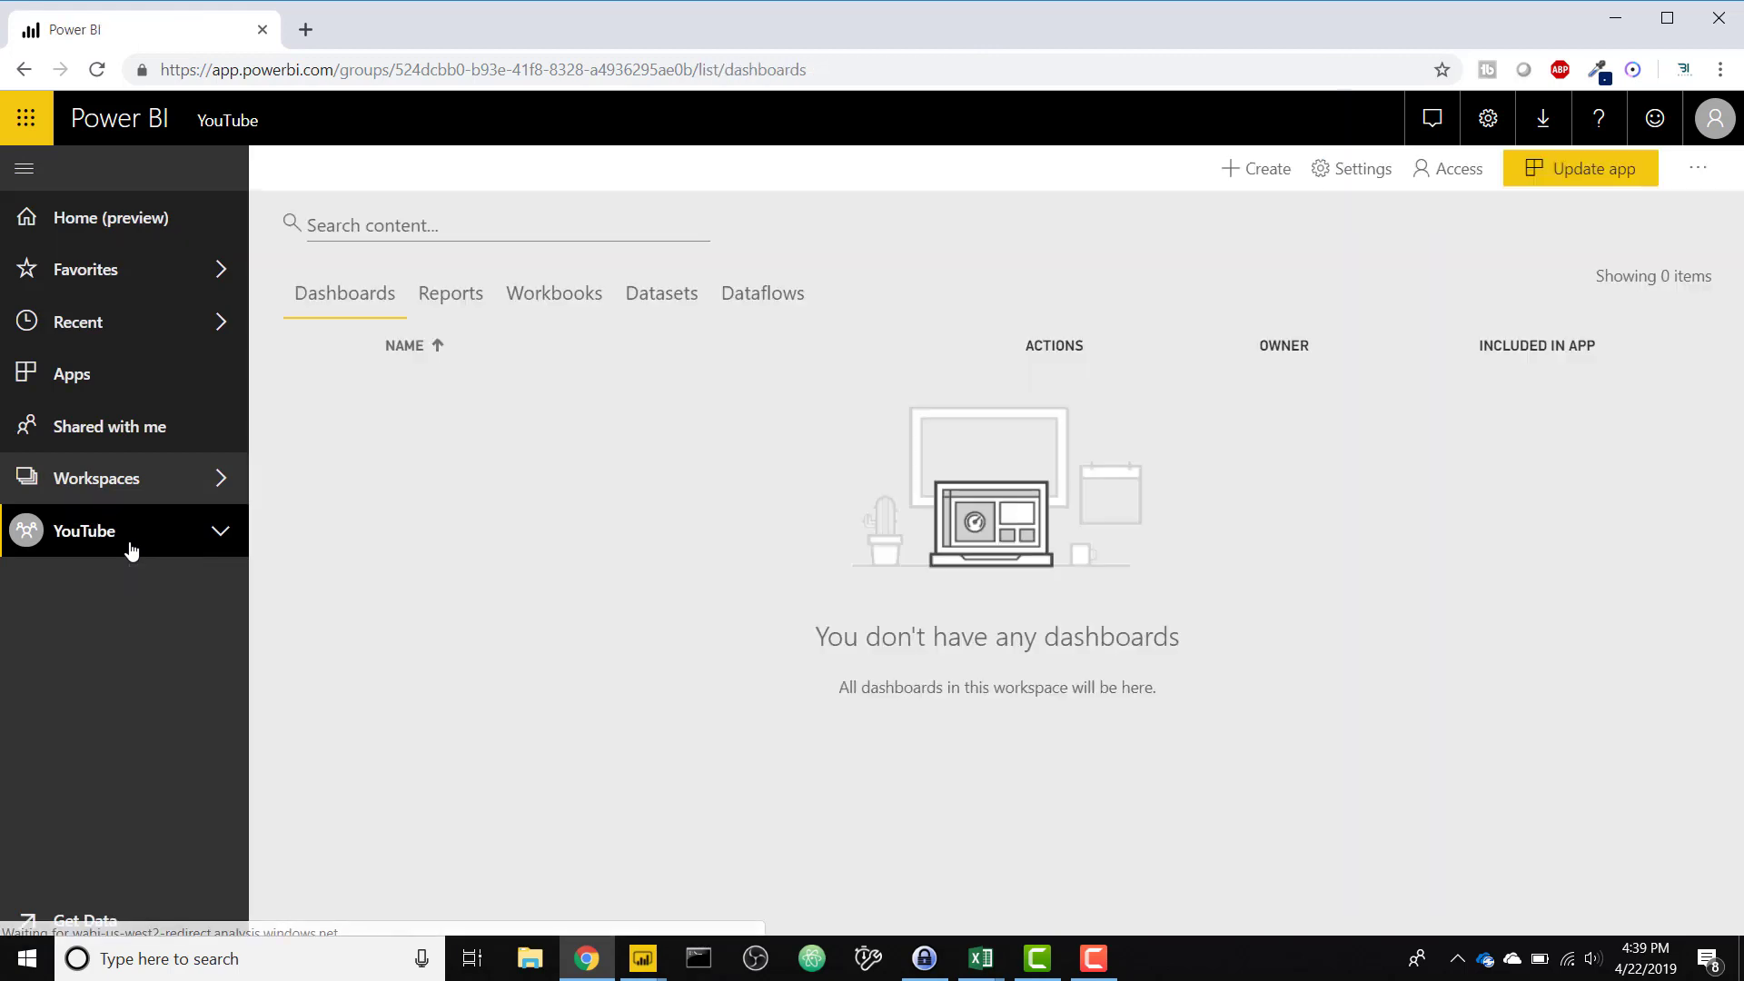
left_click(461, 304)
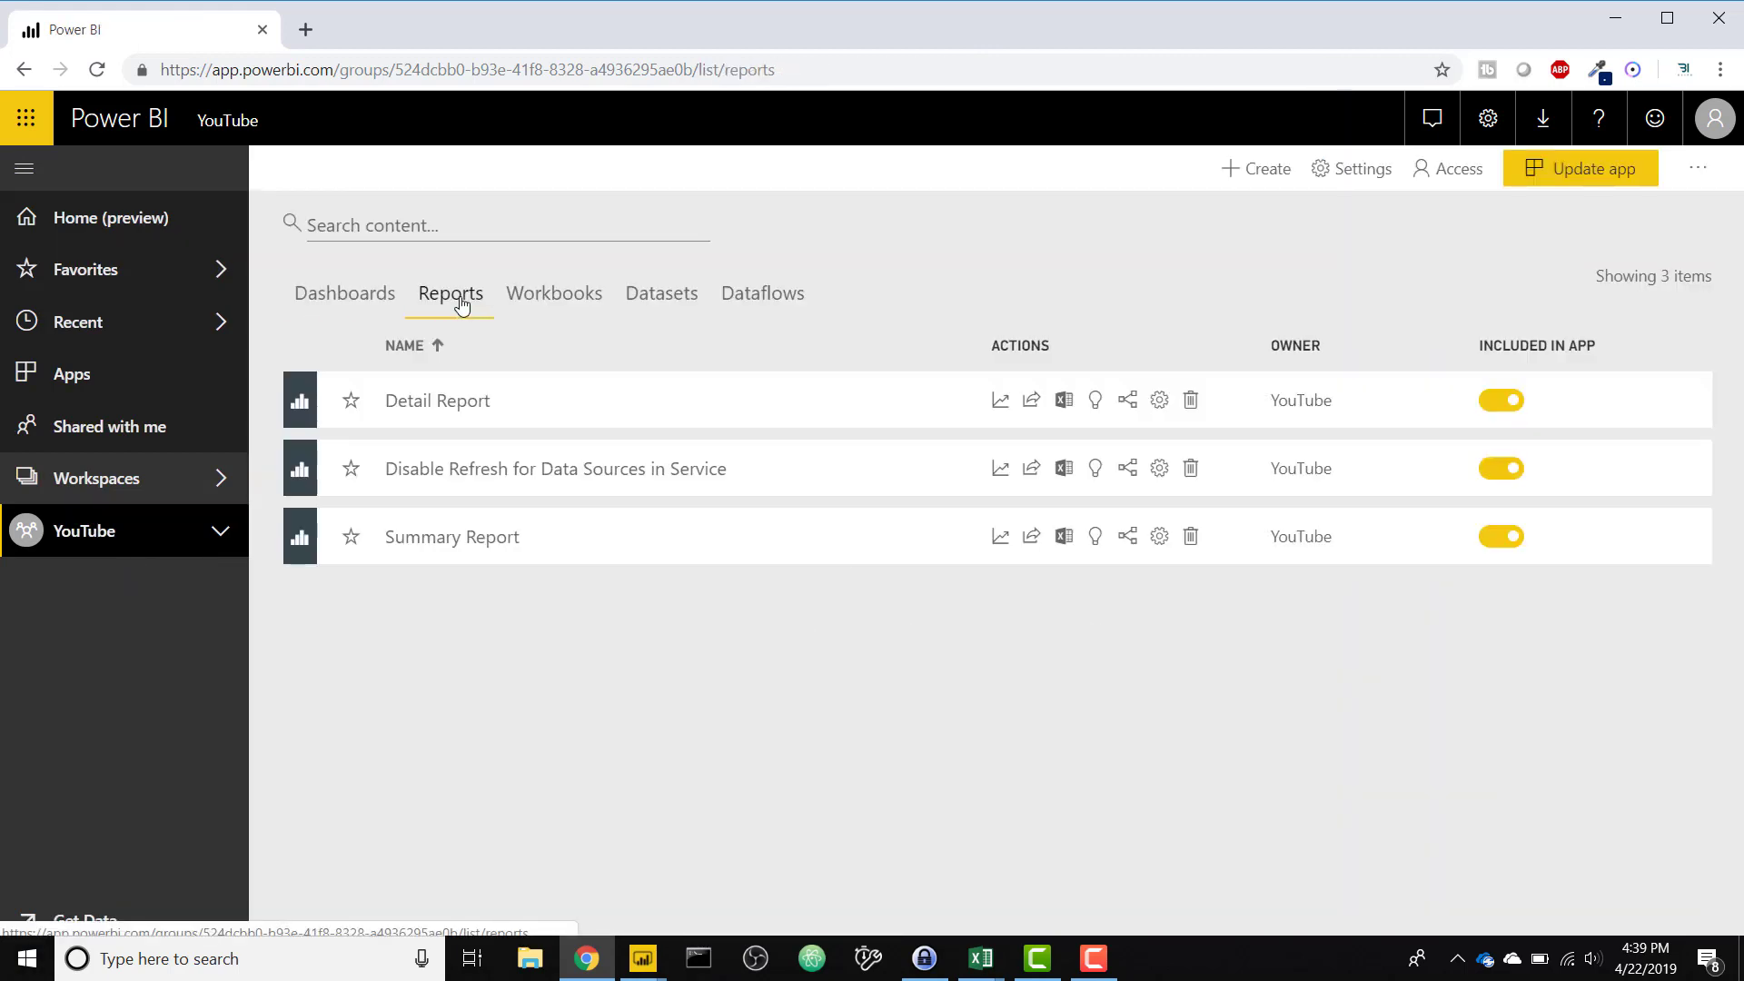
left_click(502, 543)
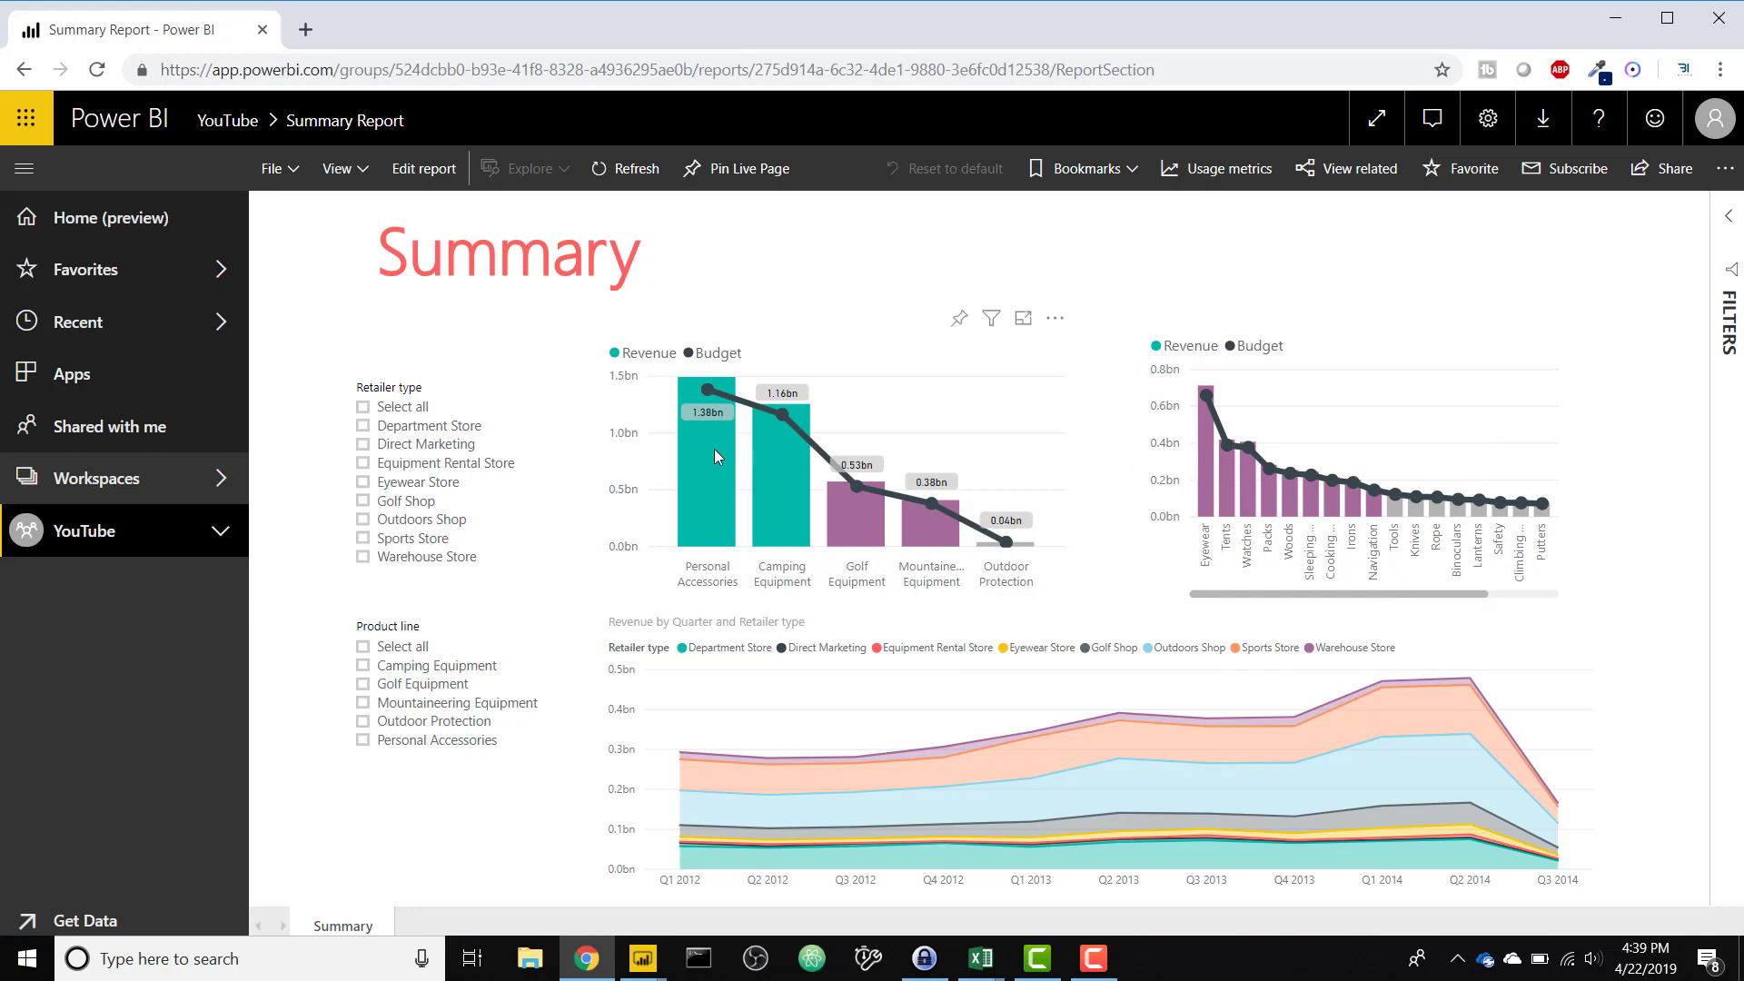
Step: Show the Drillthrough options for the Personal Accessories bar
mouse_move(715, 454)
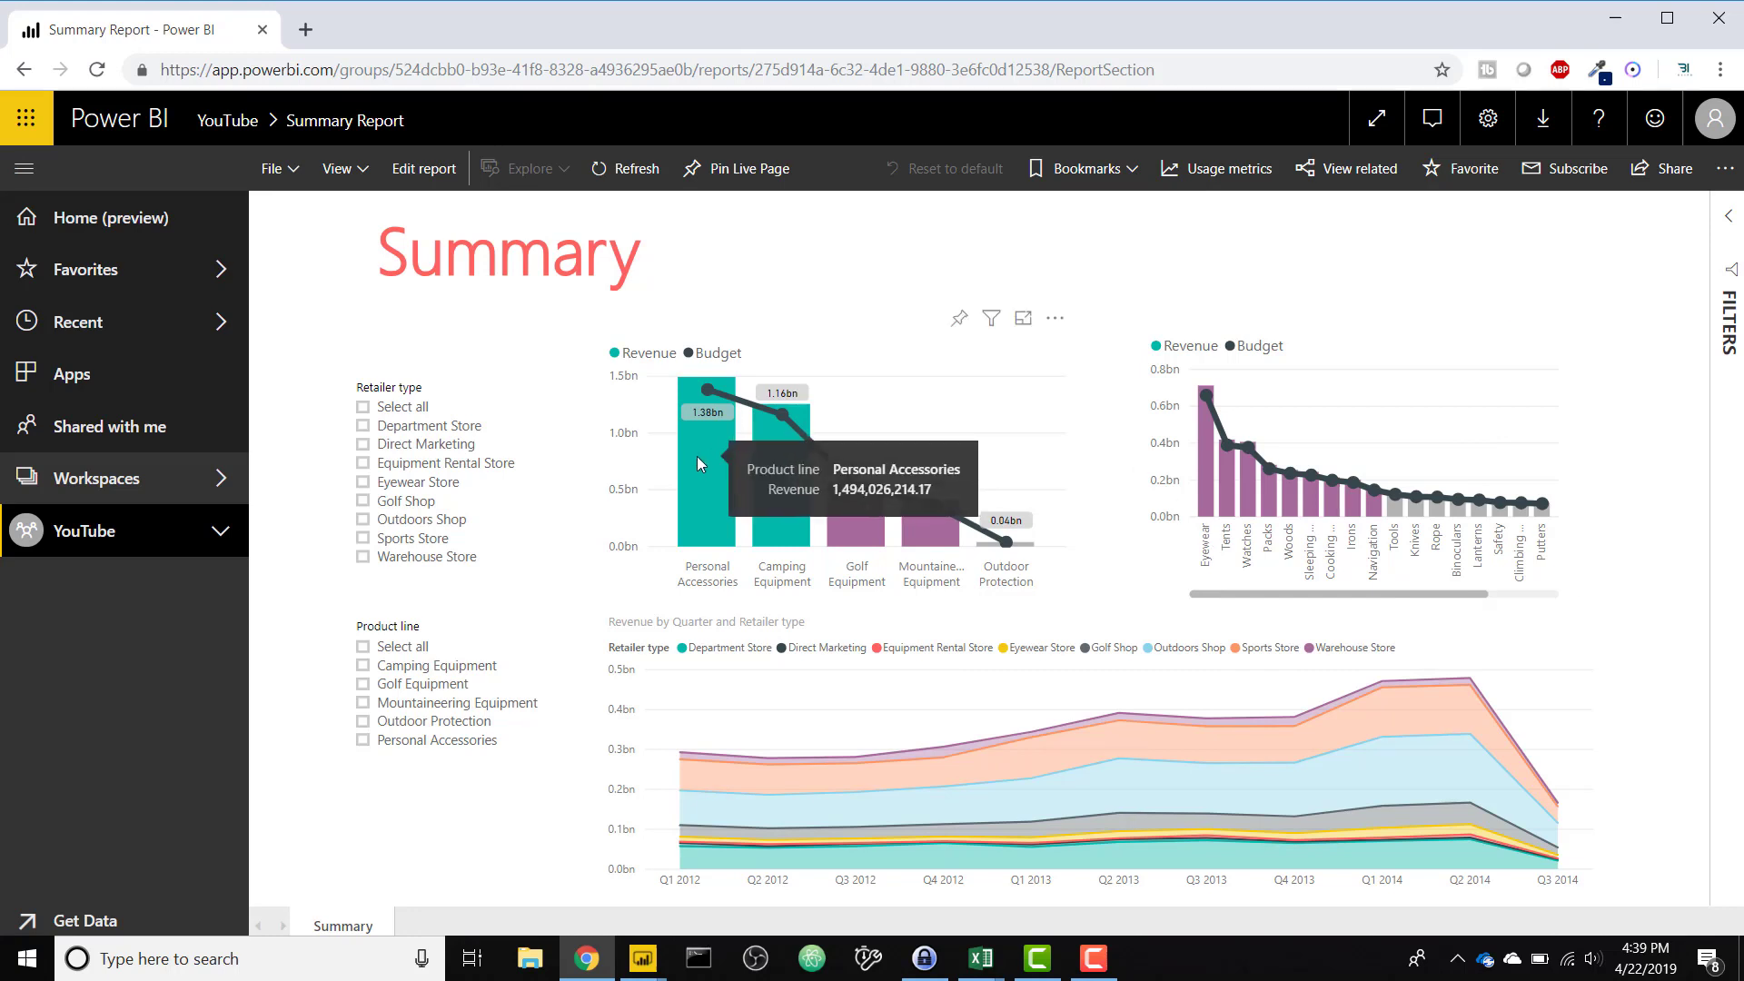
right_click(698, 457)
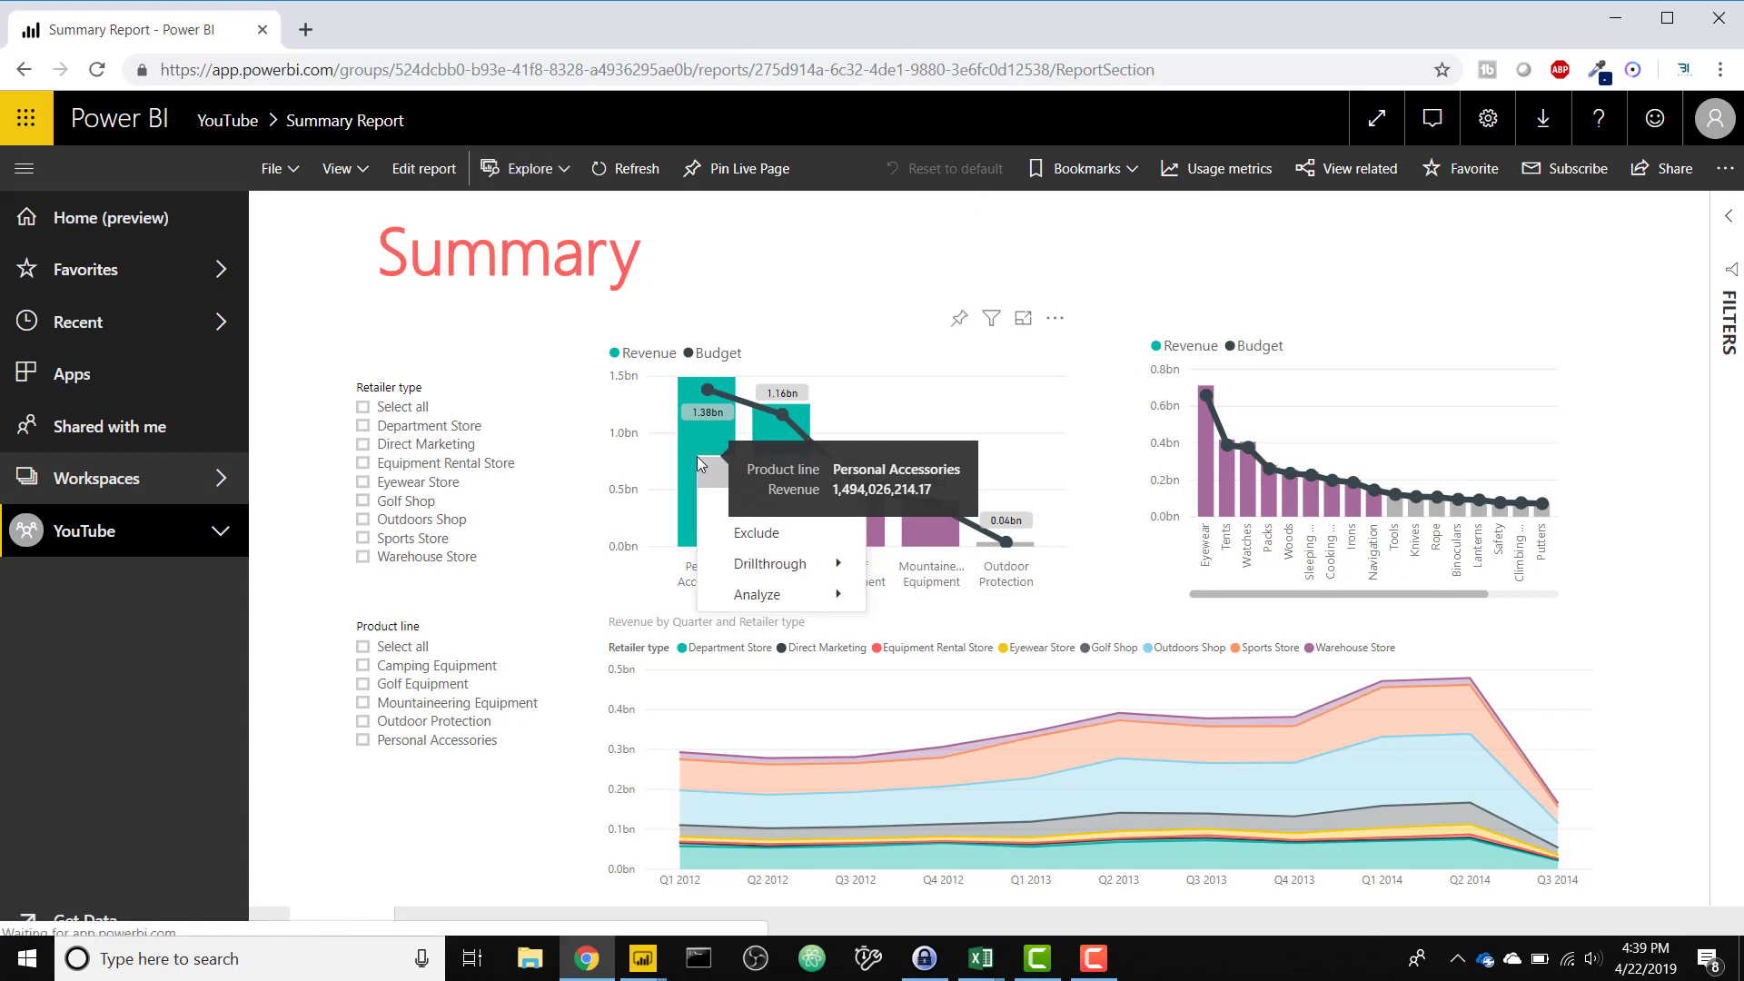
mouse_move(818, 564)
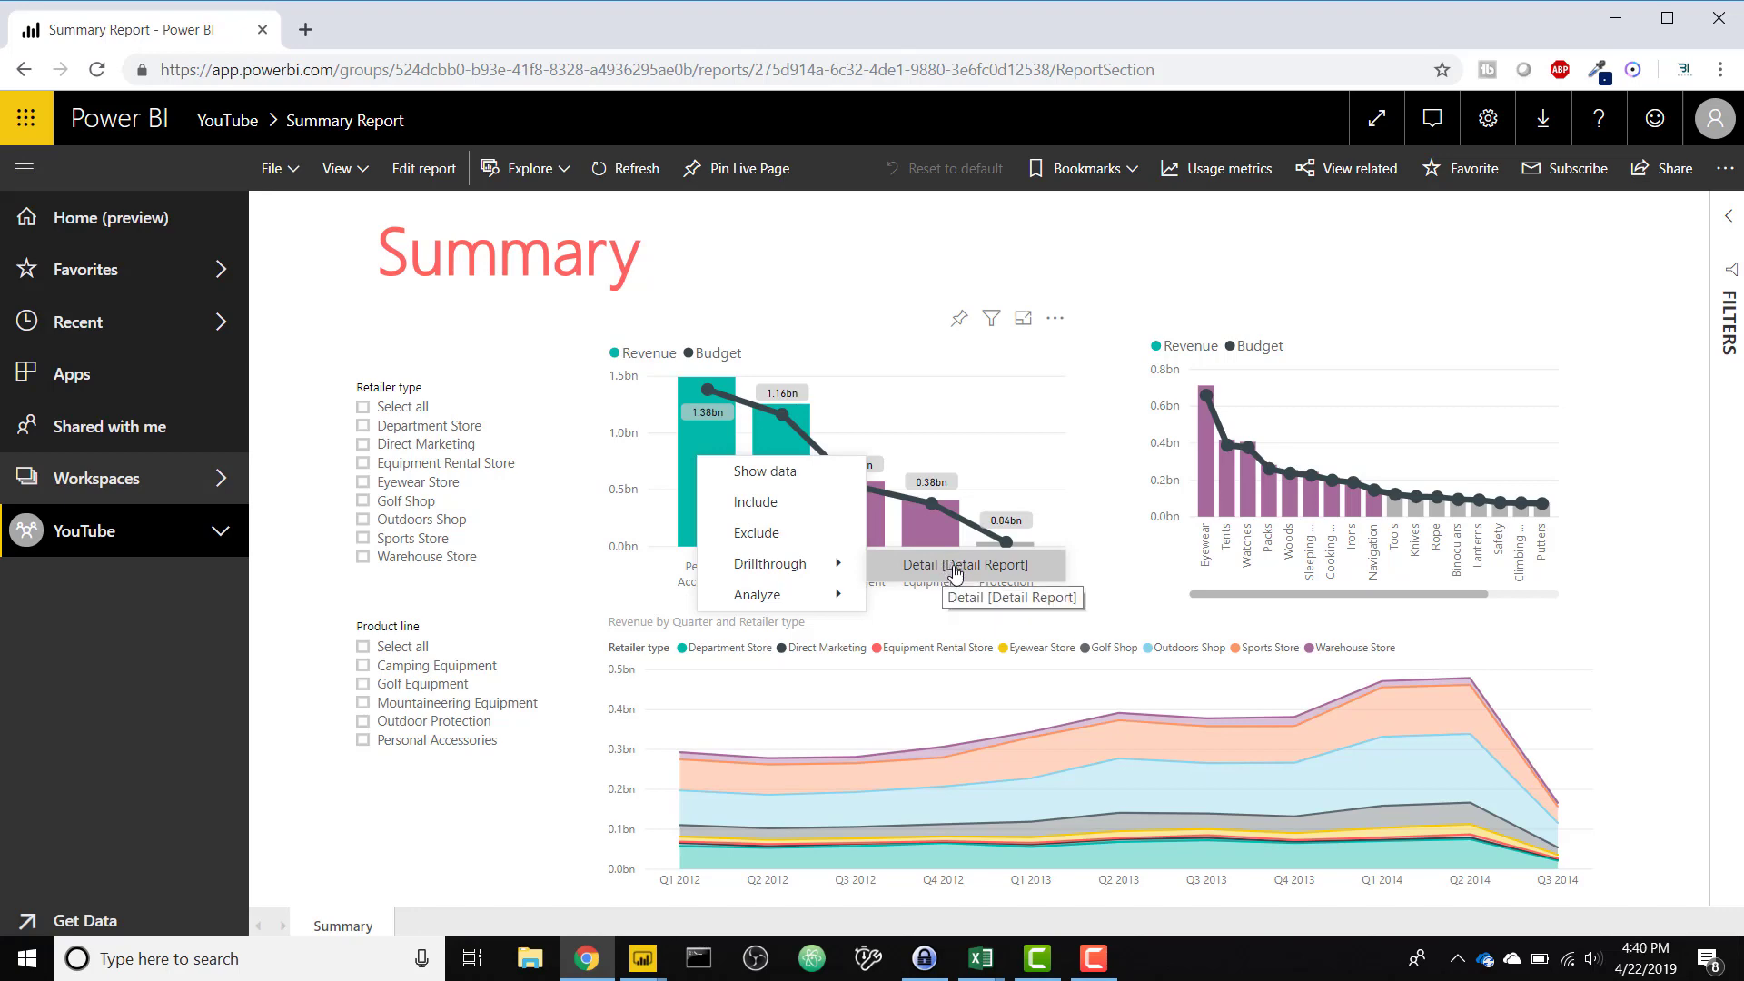
Step: Drill through Personal Accessories to Detail, return via To Summary, and close the Detail tab
left_click(976, 576)
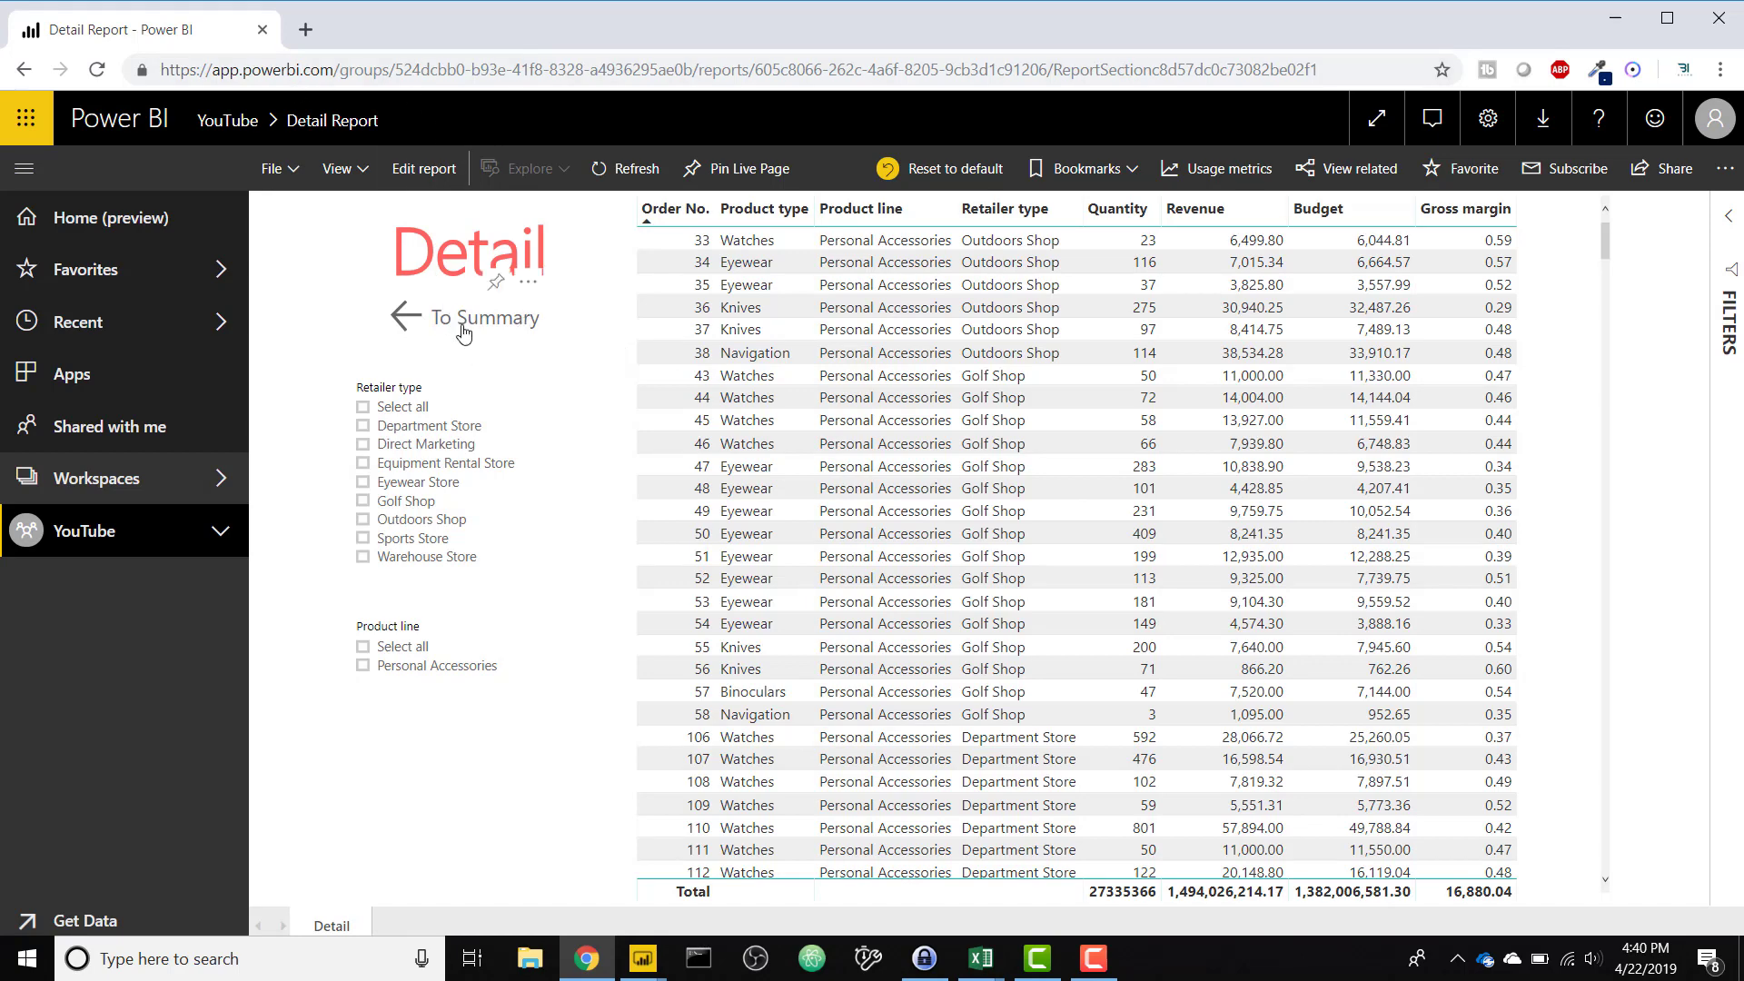
left_click(463, 333)
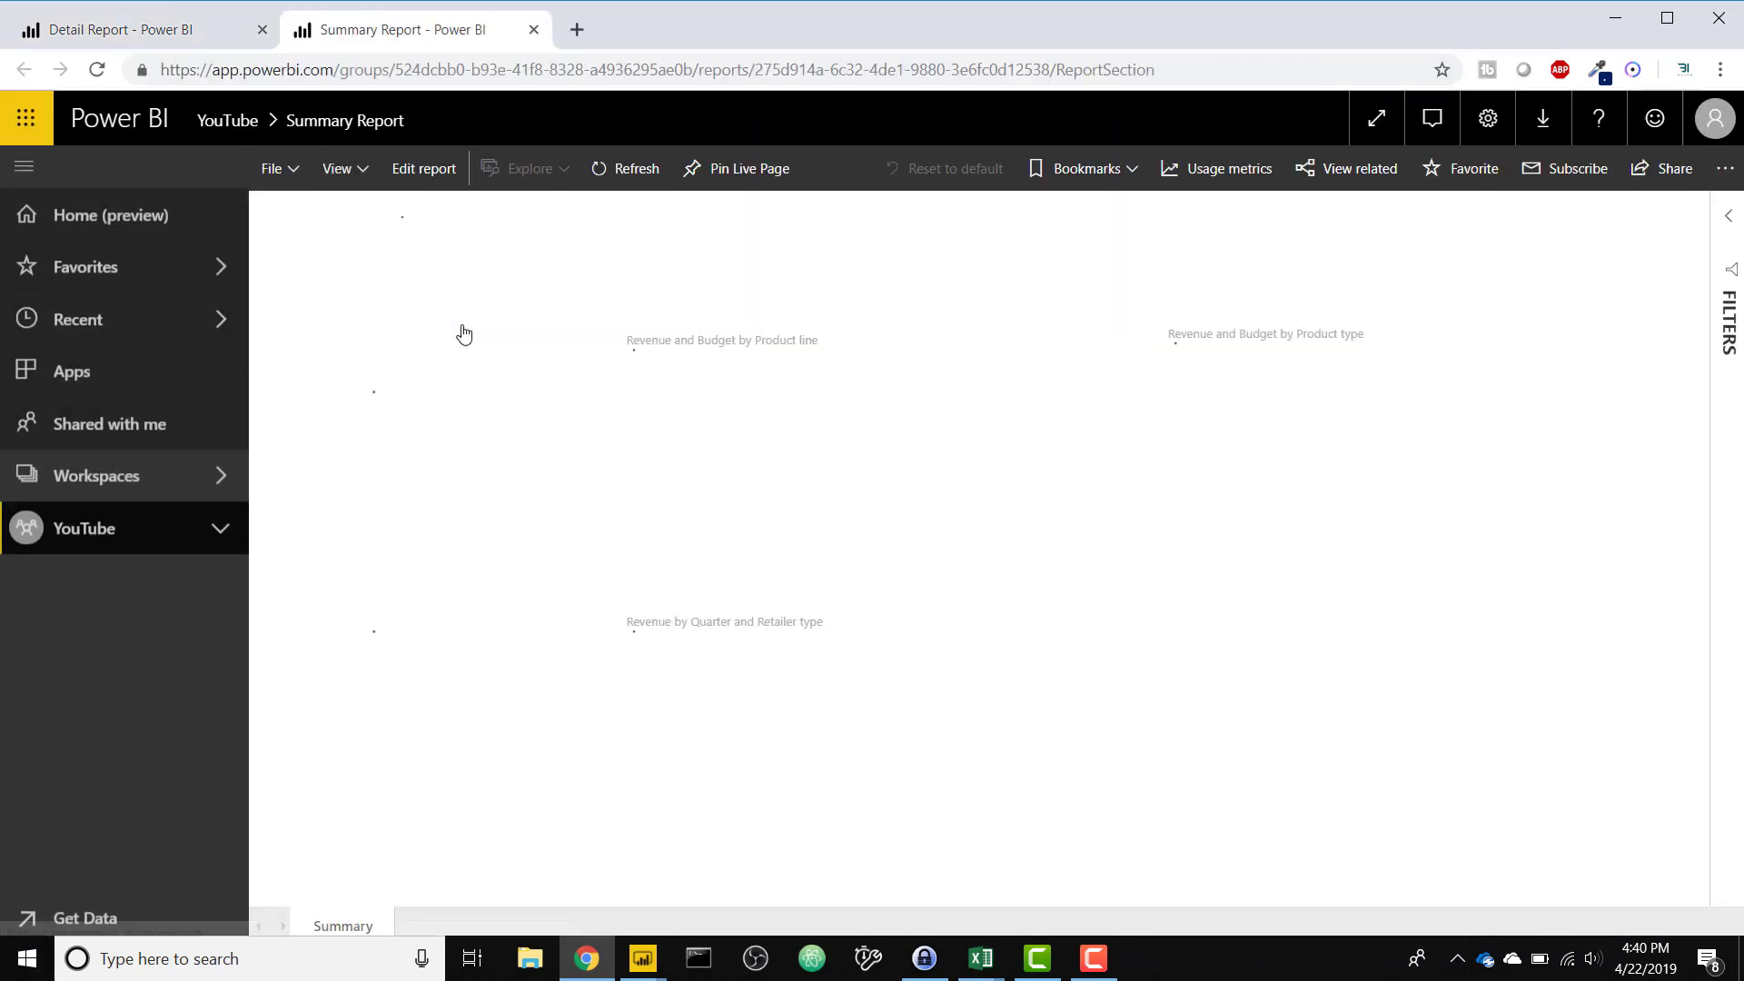
left_click(262, 30)
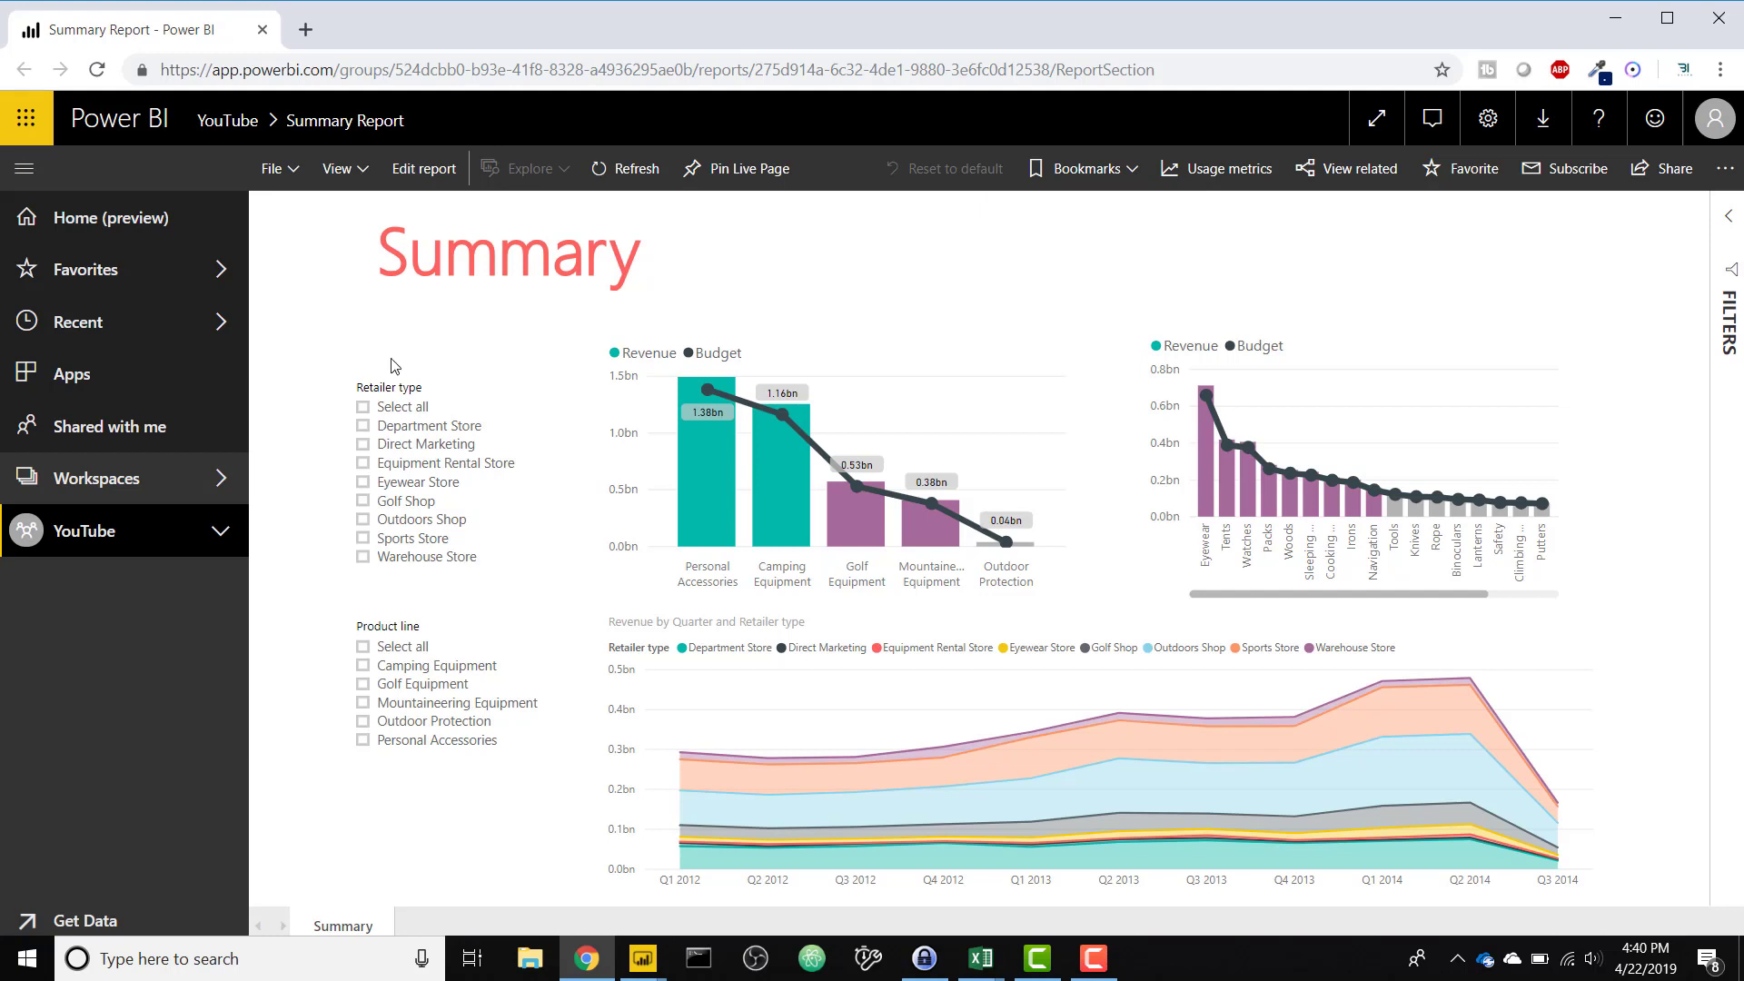
Step: In the Detail Report desktop file, turn Cross-report drillthrough on
left_click(642, 971)
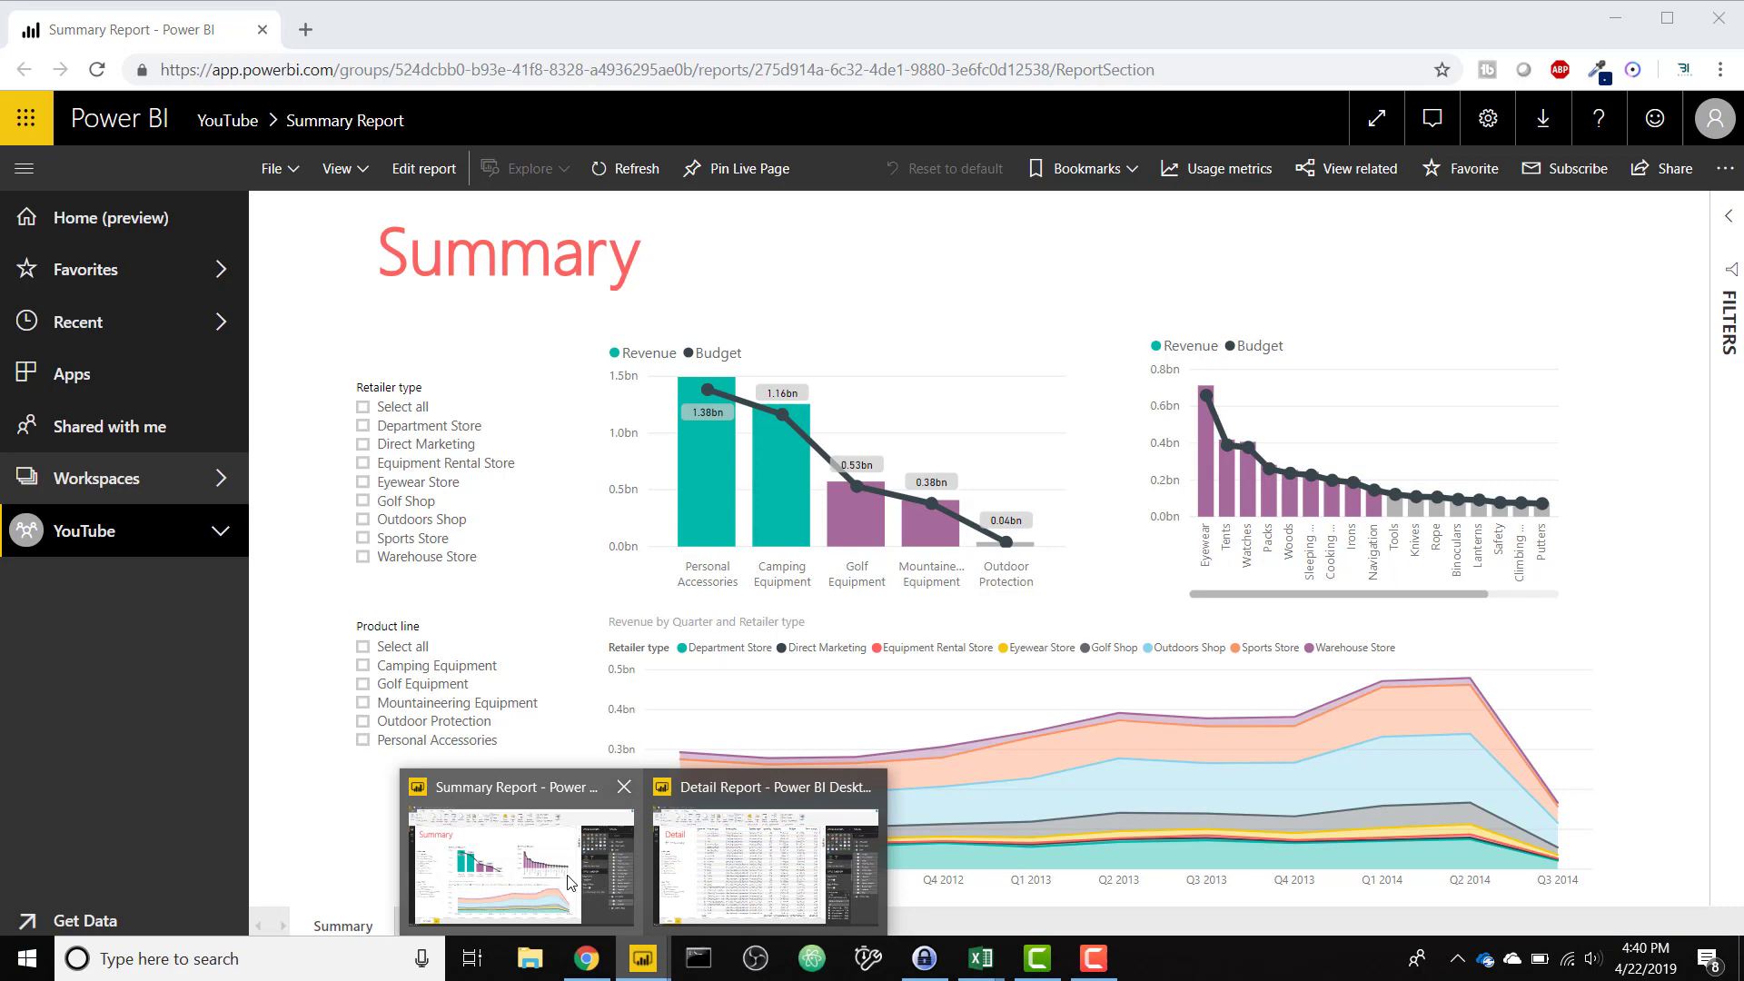
left_click(573, 886)
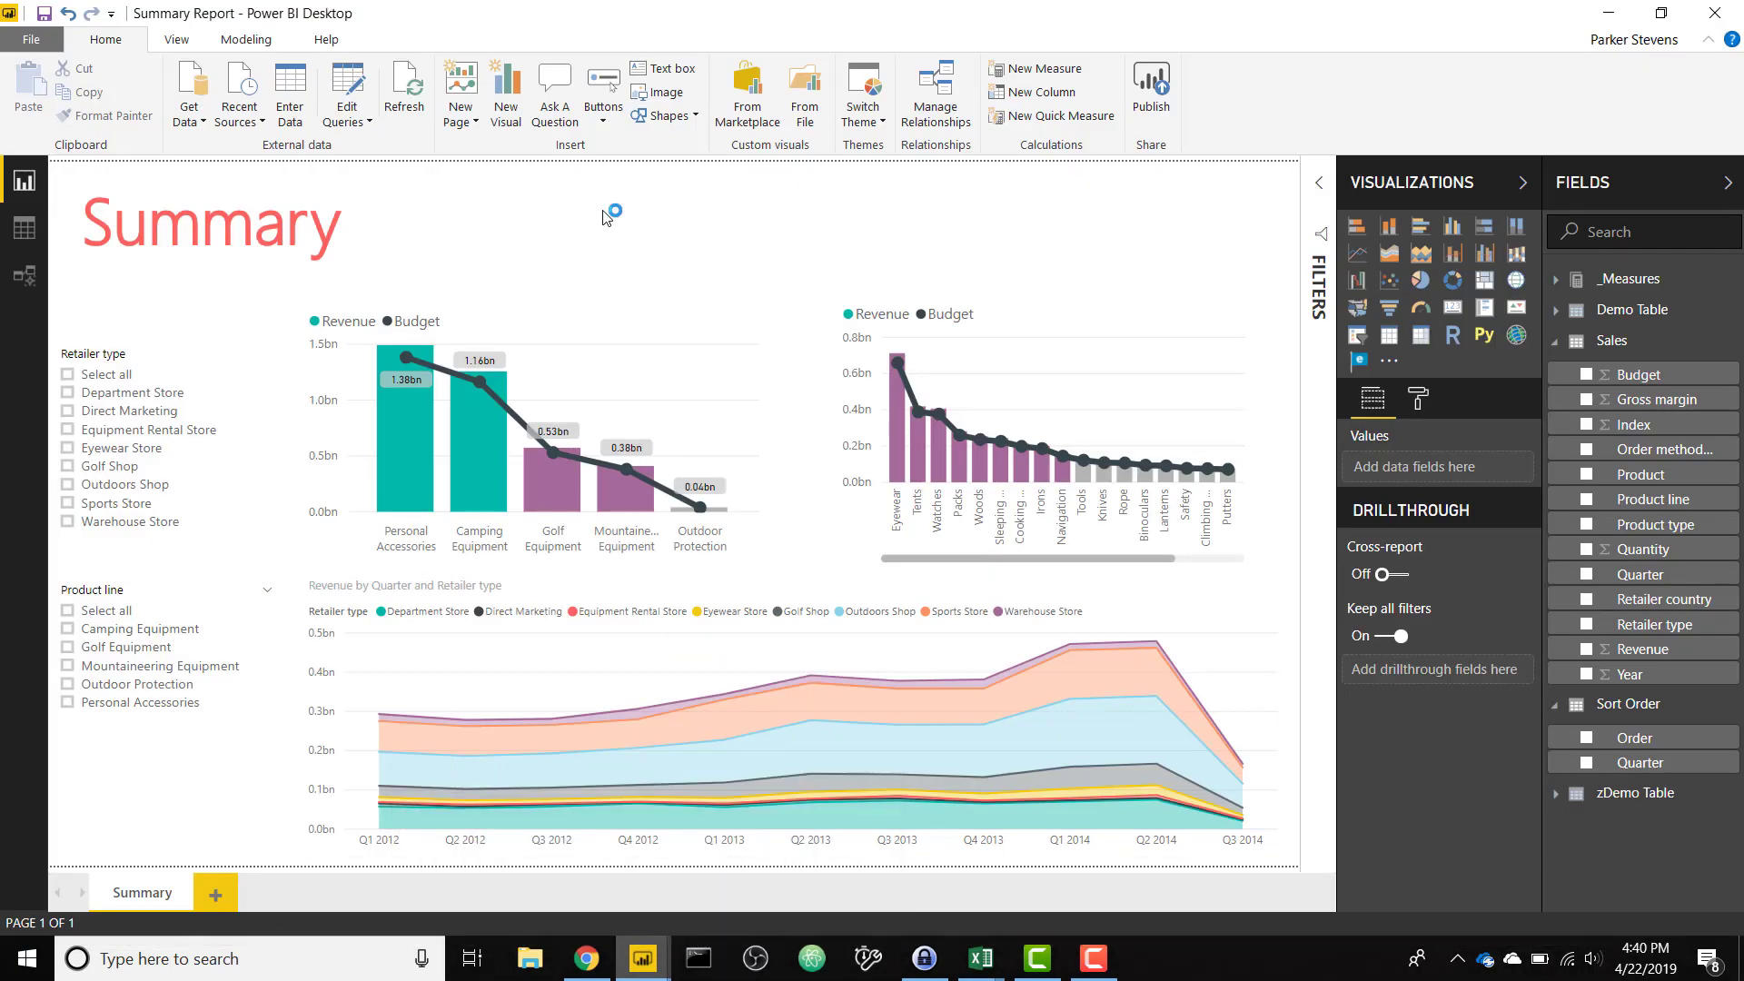
mouse_move(642, 958)
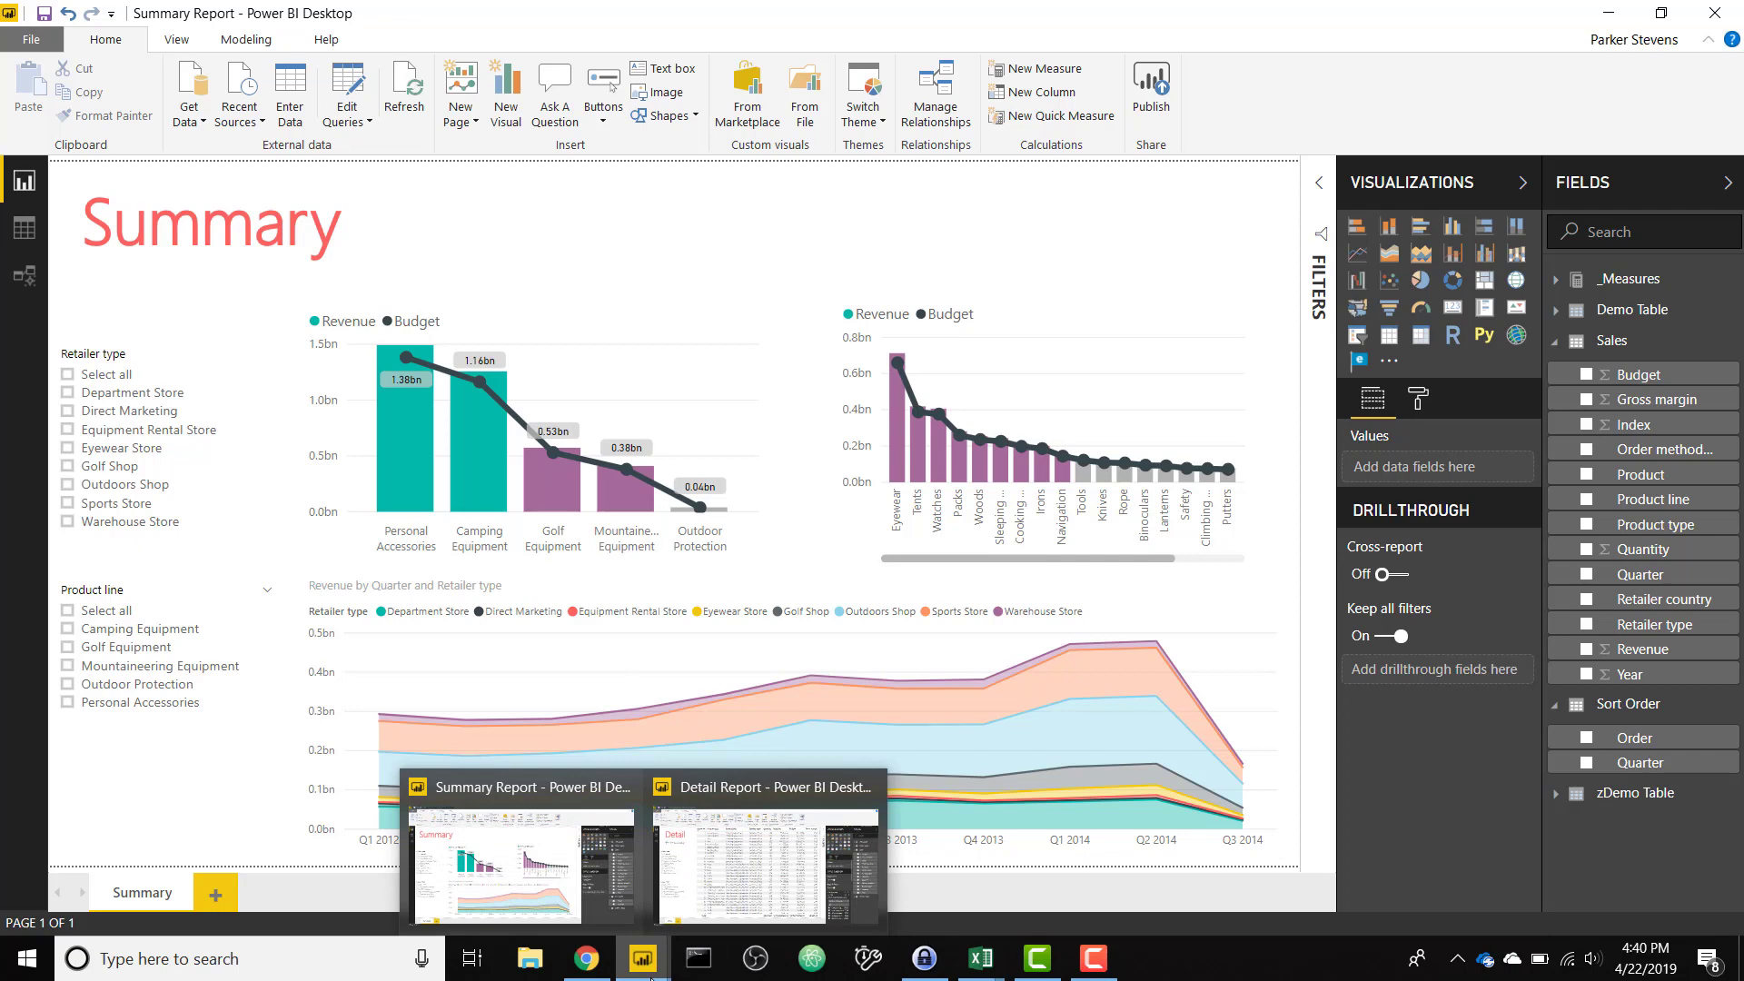
left_click(761, 889)
left_click(1390, 574)
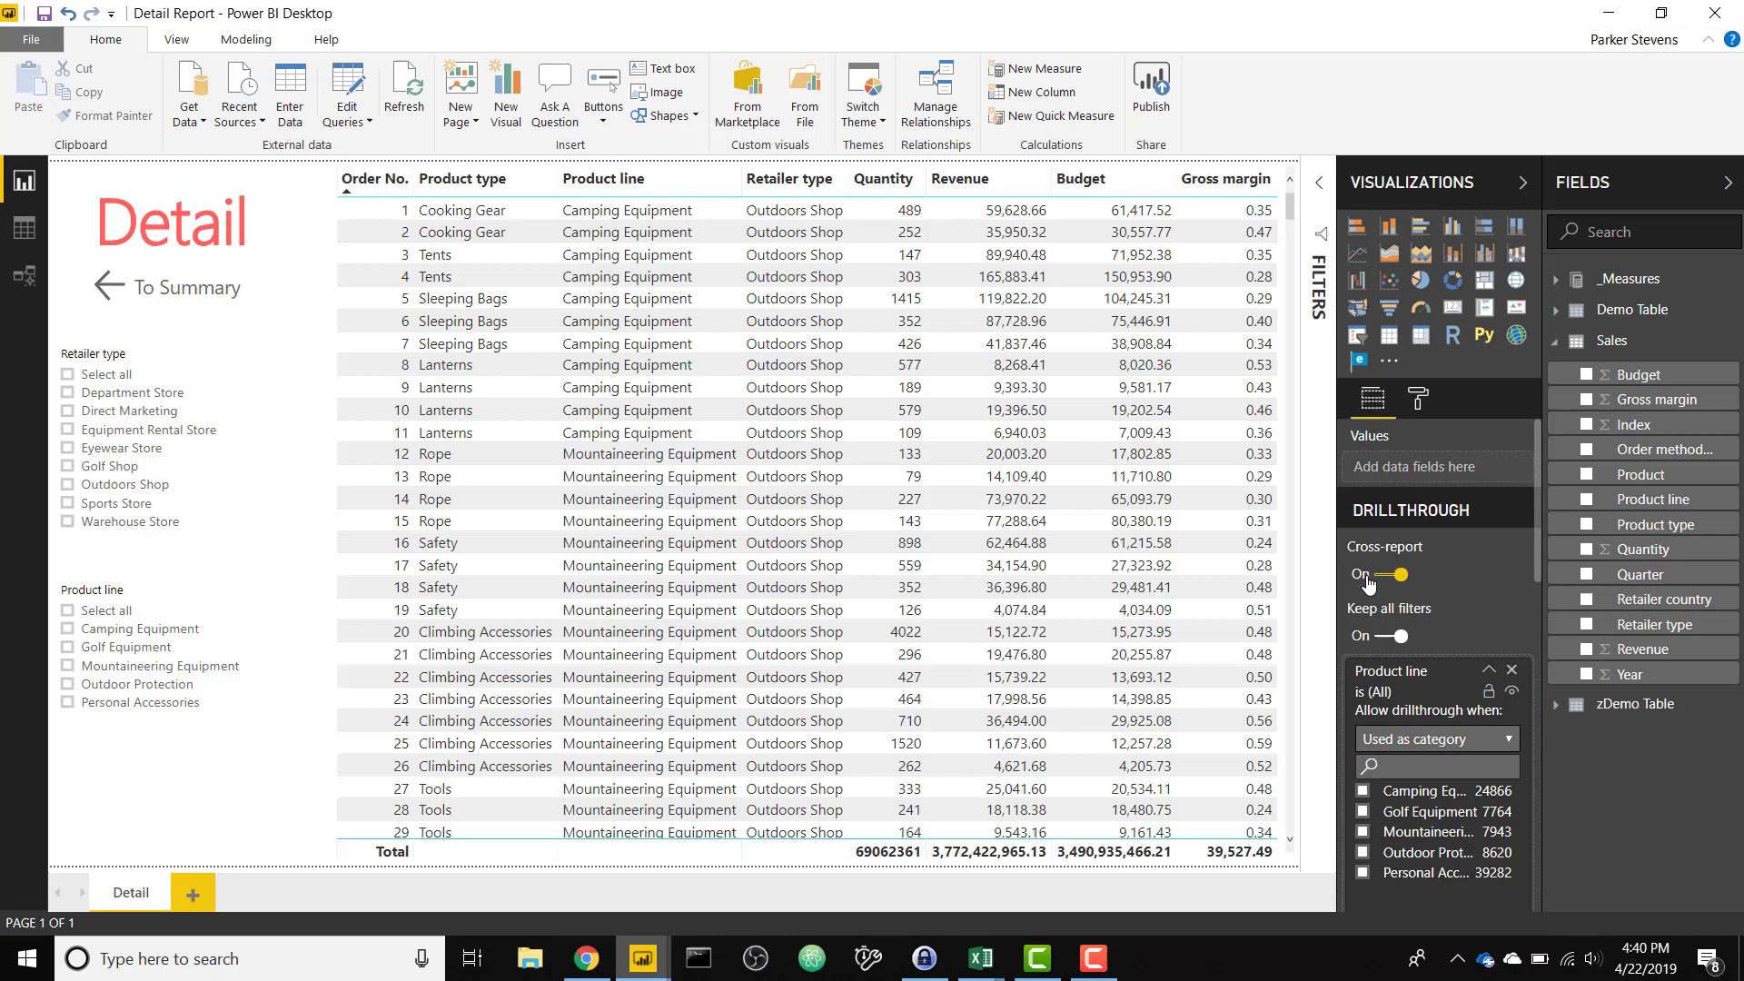
Step: Remove Product line, Product type, Quarter and Retailer type from the drillthrough fields
scroll(1439, 596, "down", 2)
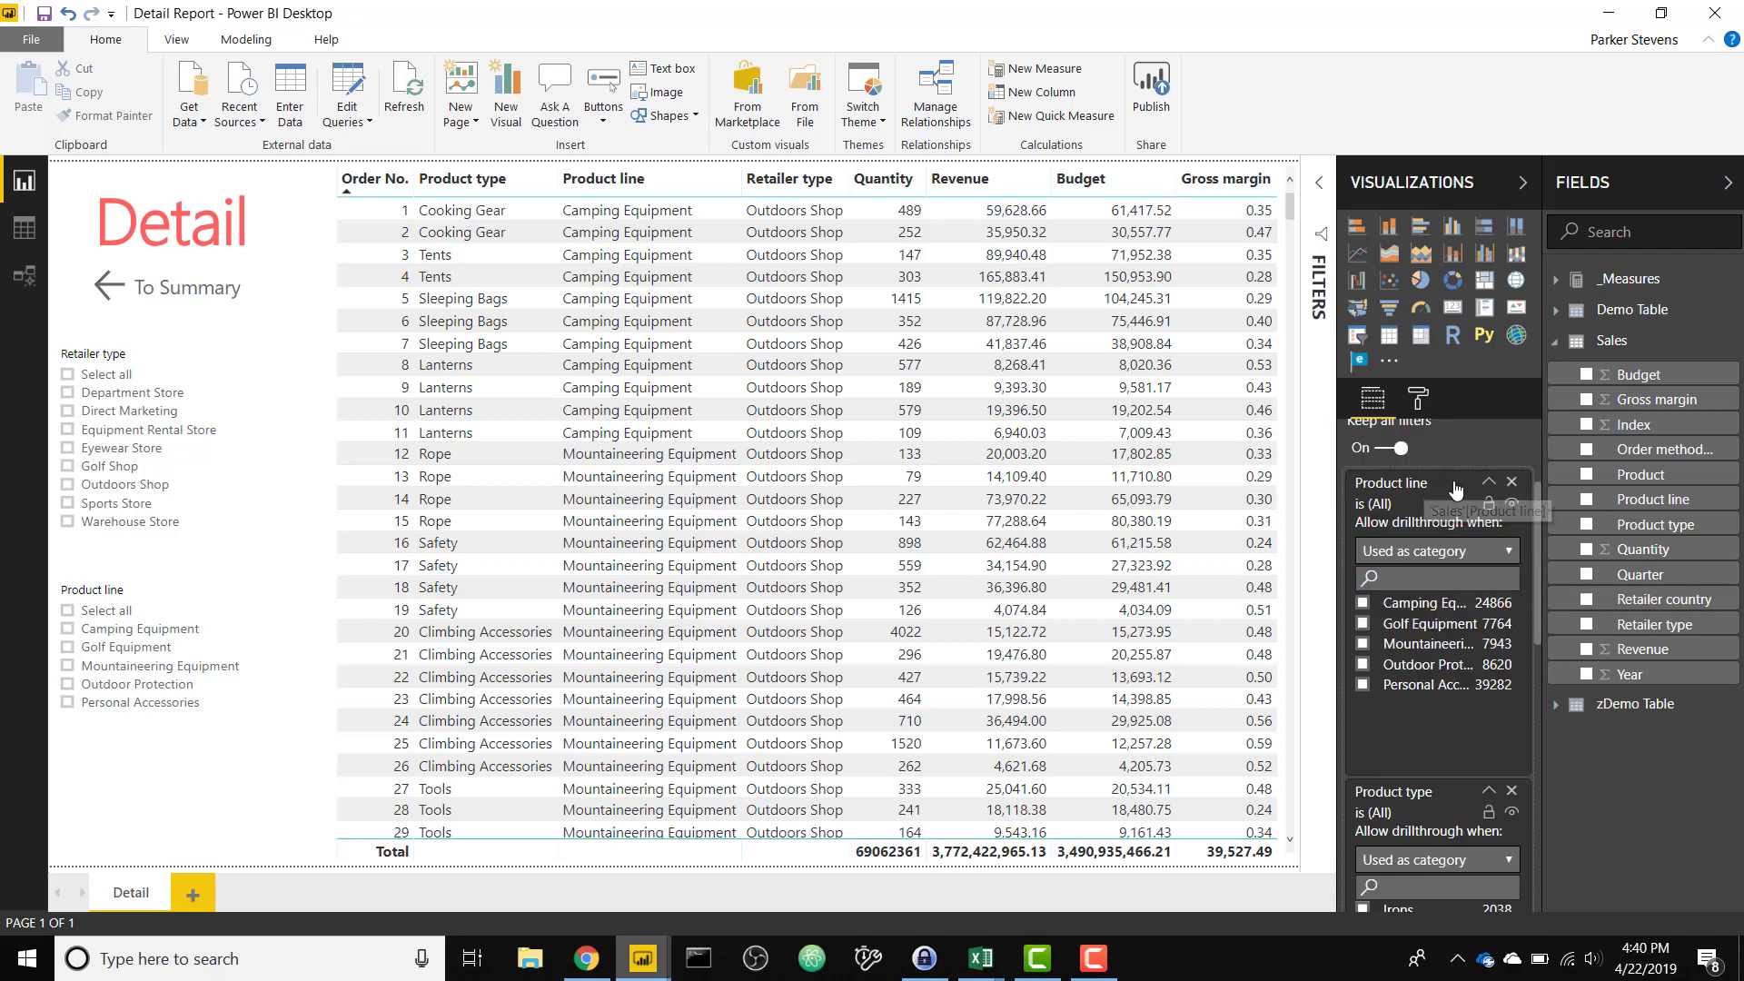
left_click(1512, 483)
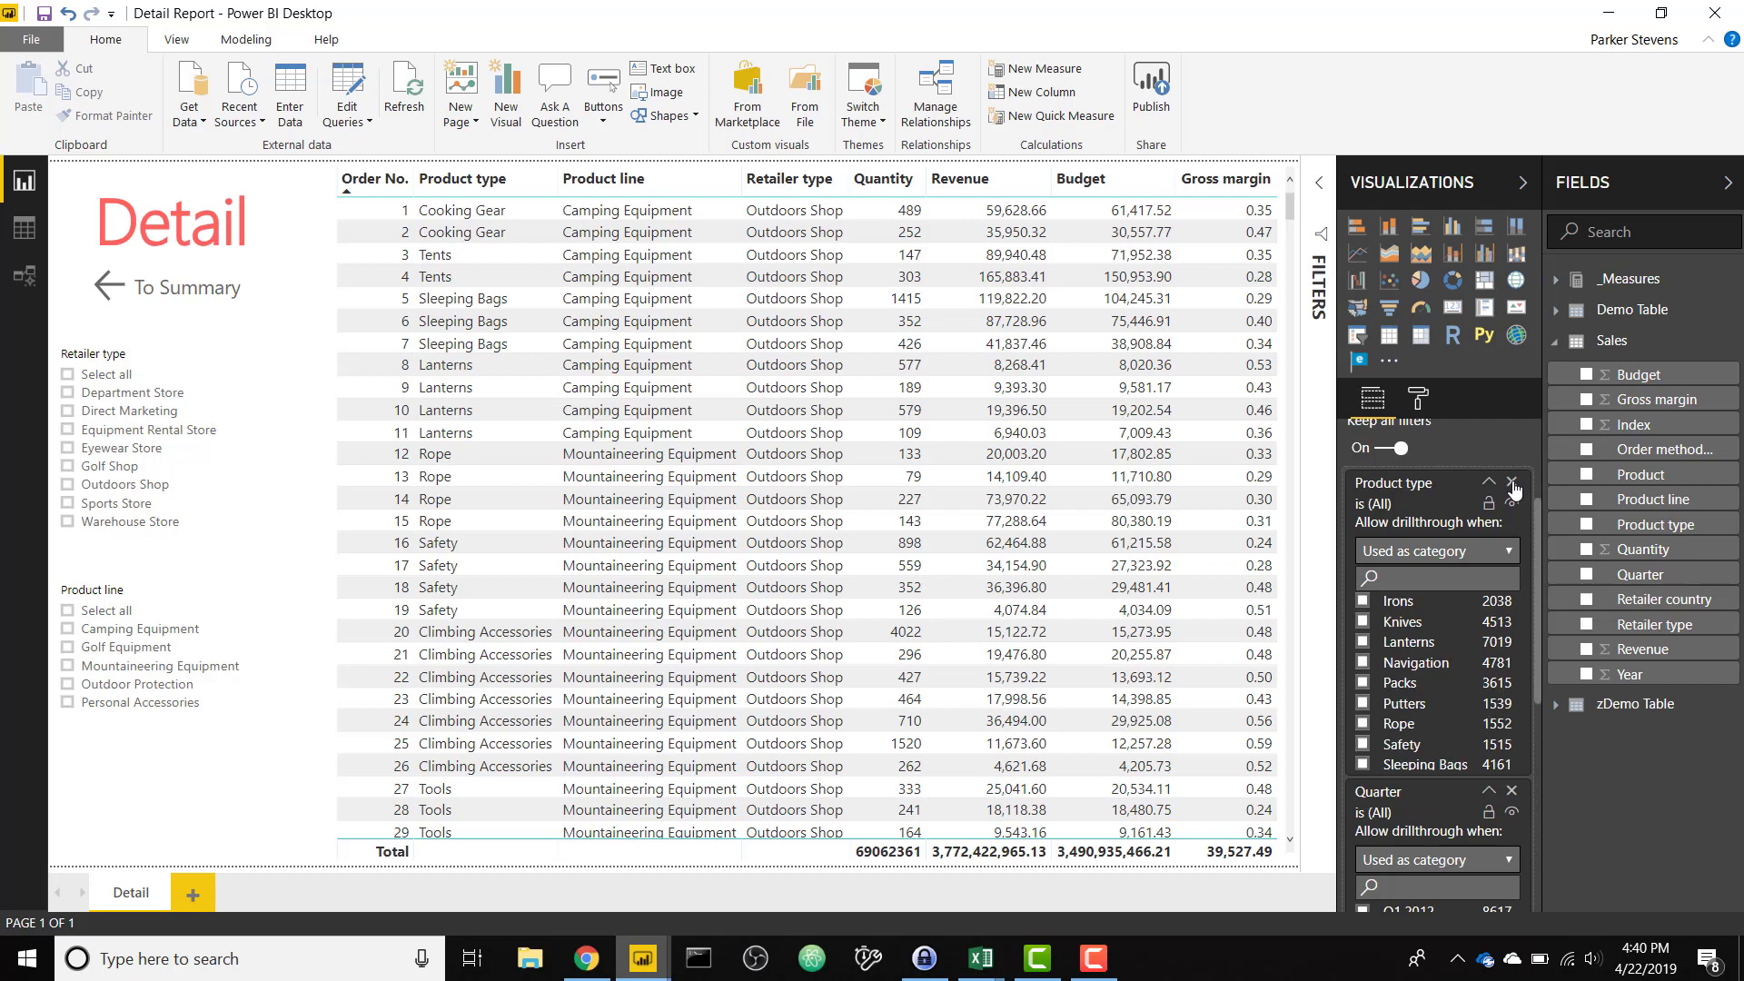
left_click(1512, 484)
left_click(1512, 483)
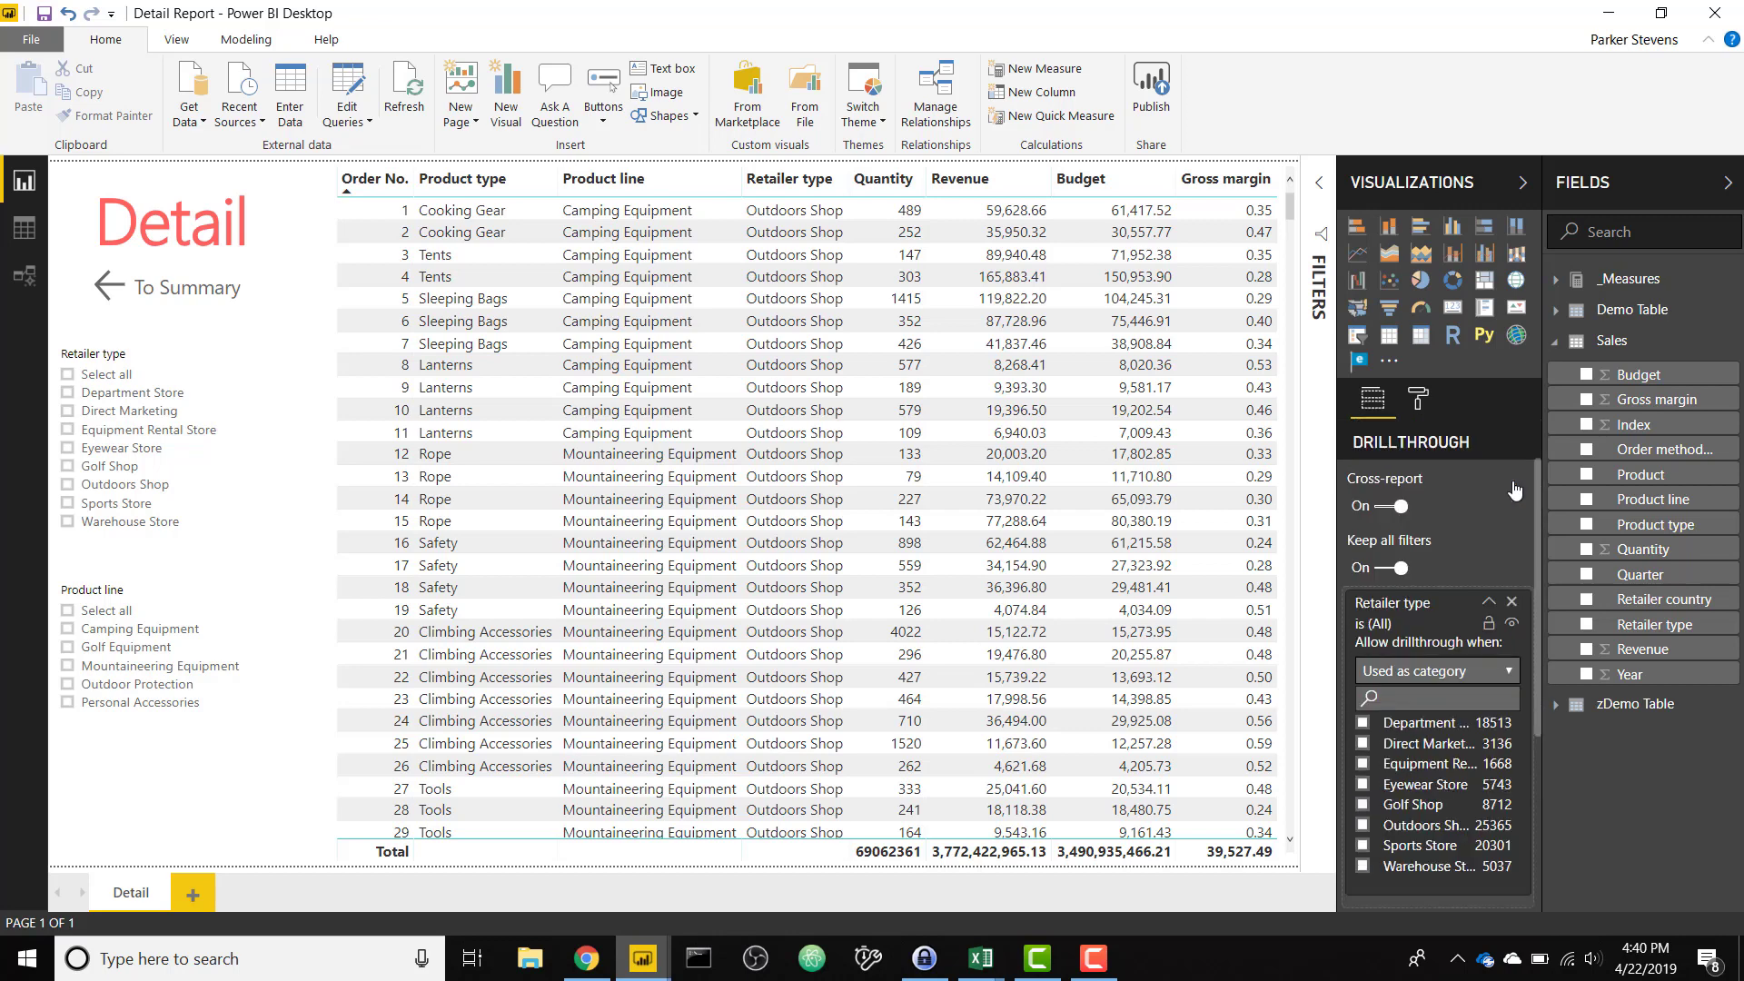
left_click(1512, 601)
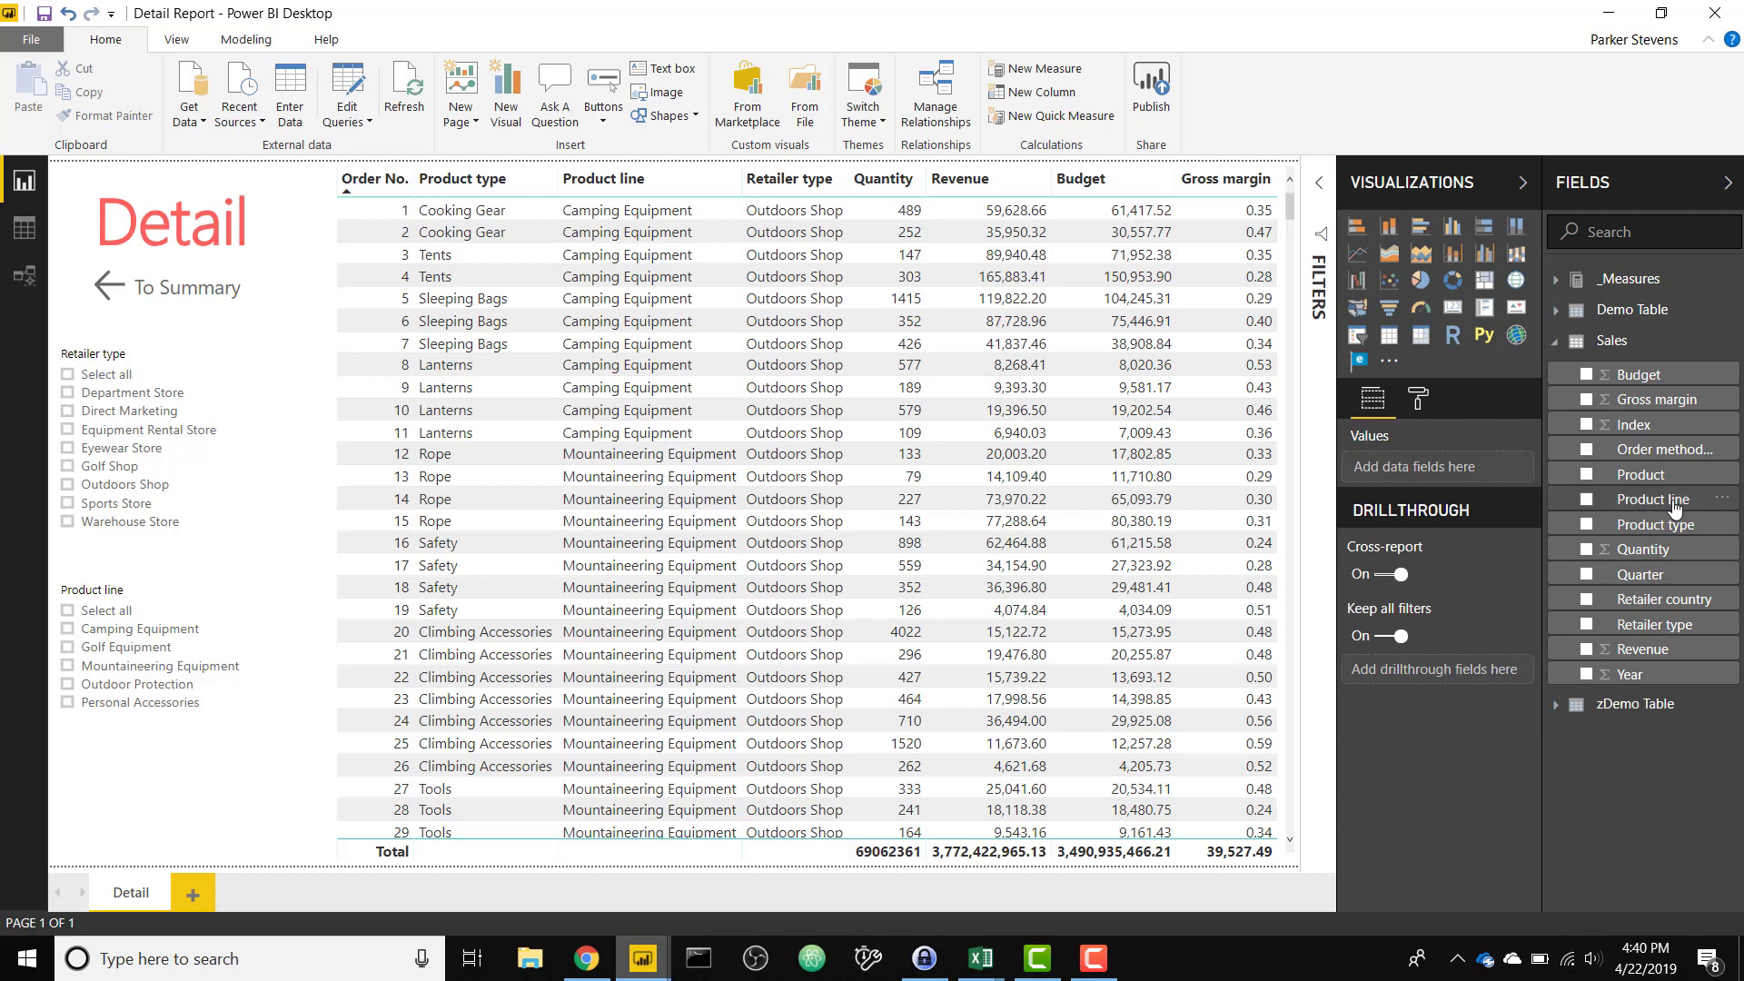
Step: Add Product line as a drillthrough field and collapse the Product line, Product type, Retailer country and Retailer type cards
left_click_drag(1652, 499, 1461, 685)
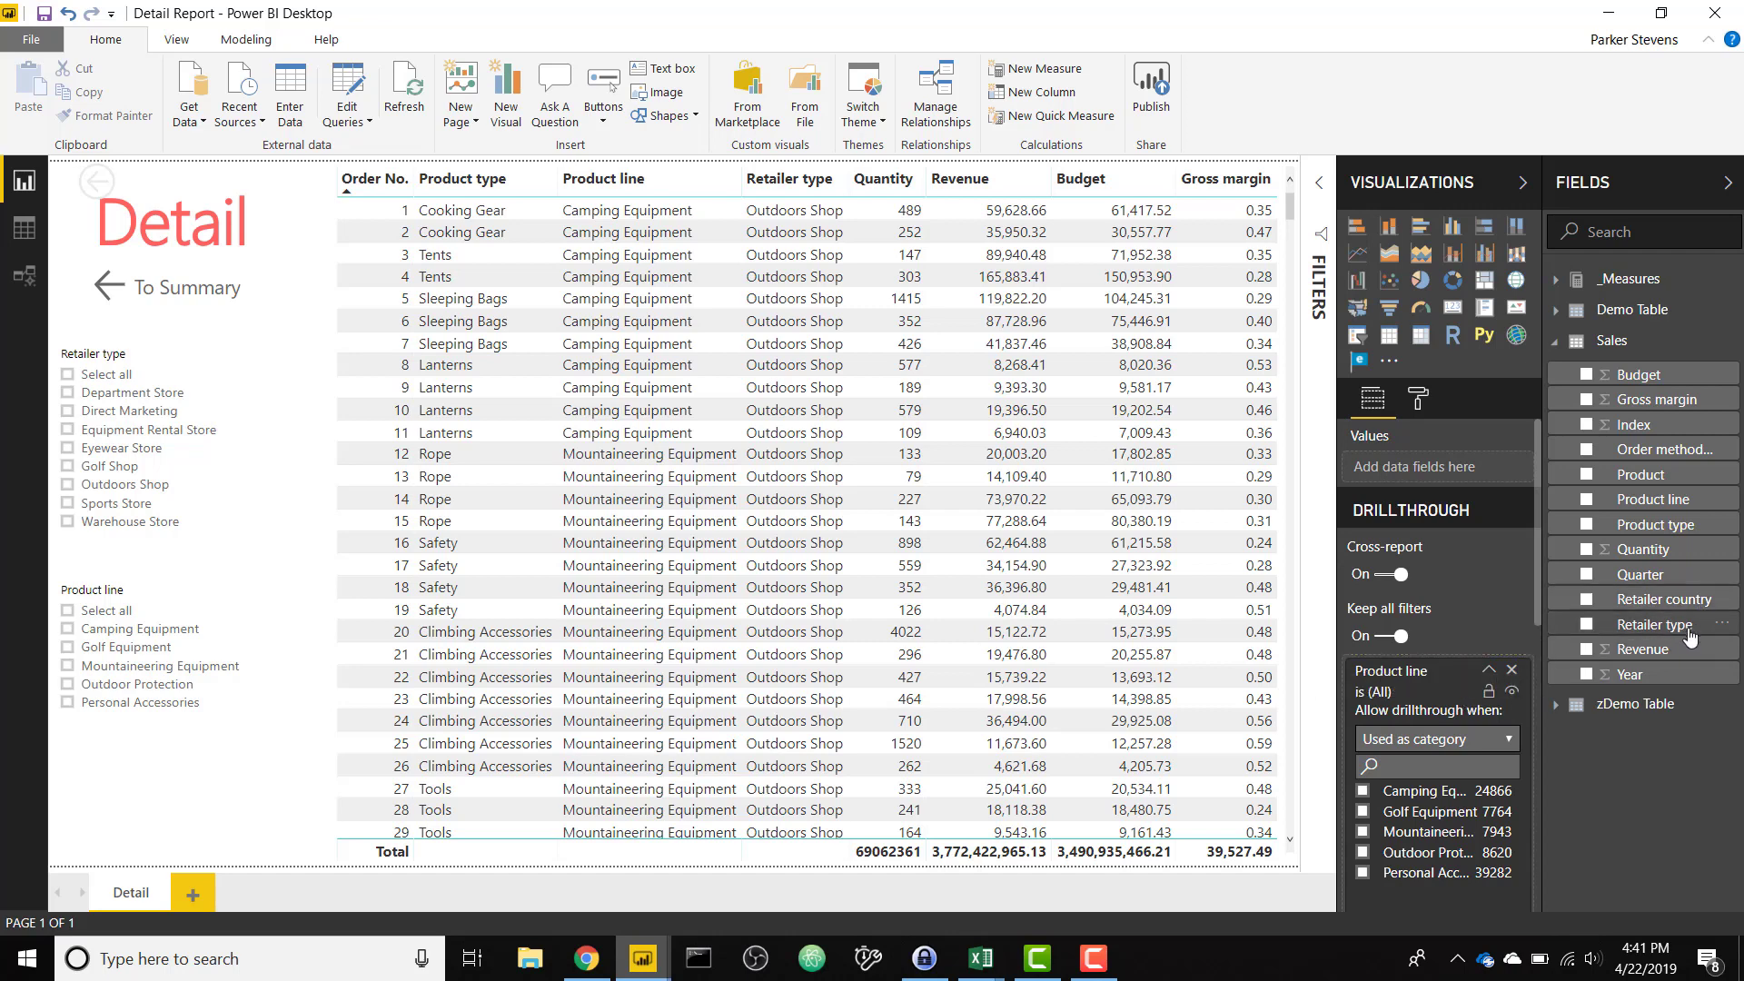
left_click(1489, 671)
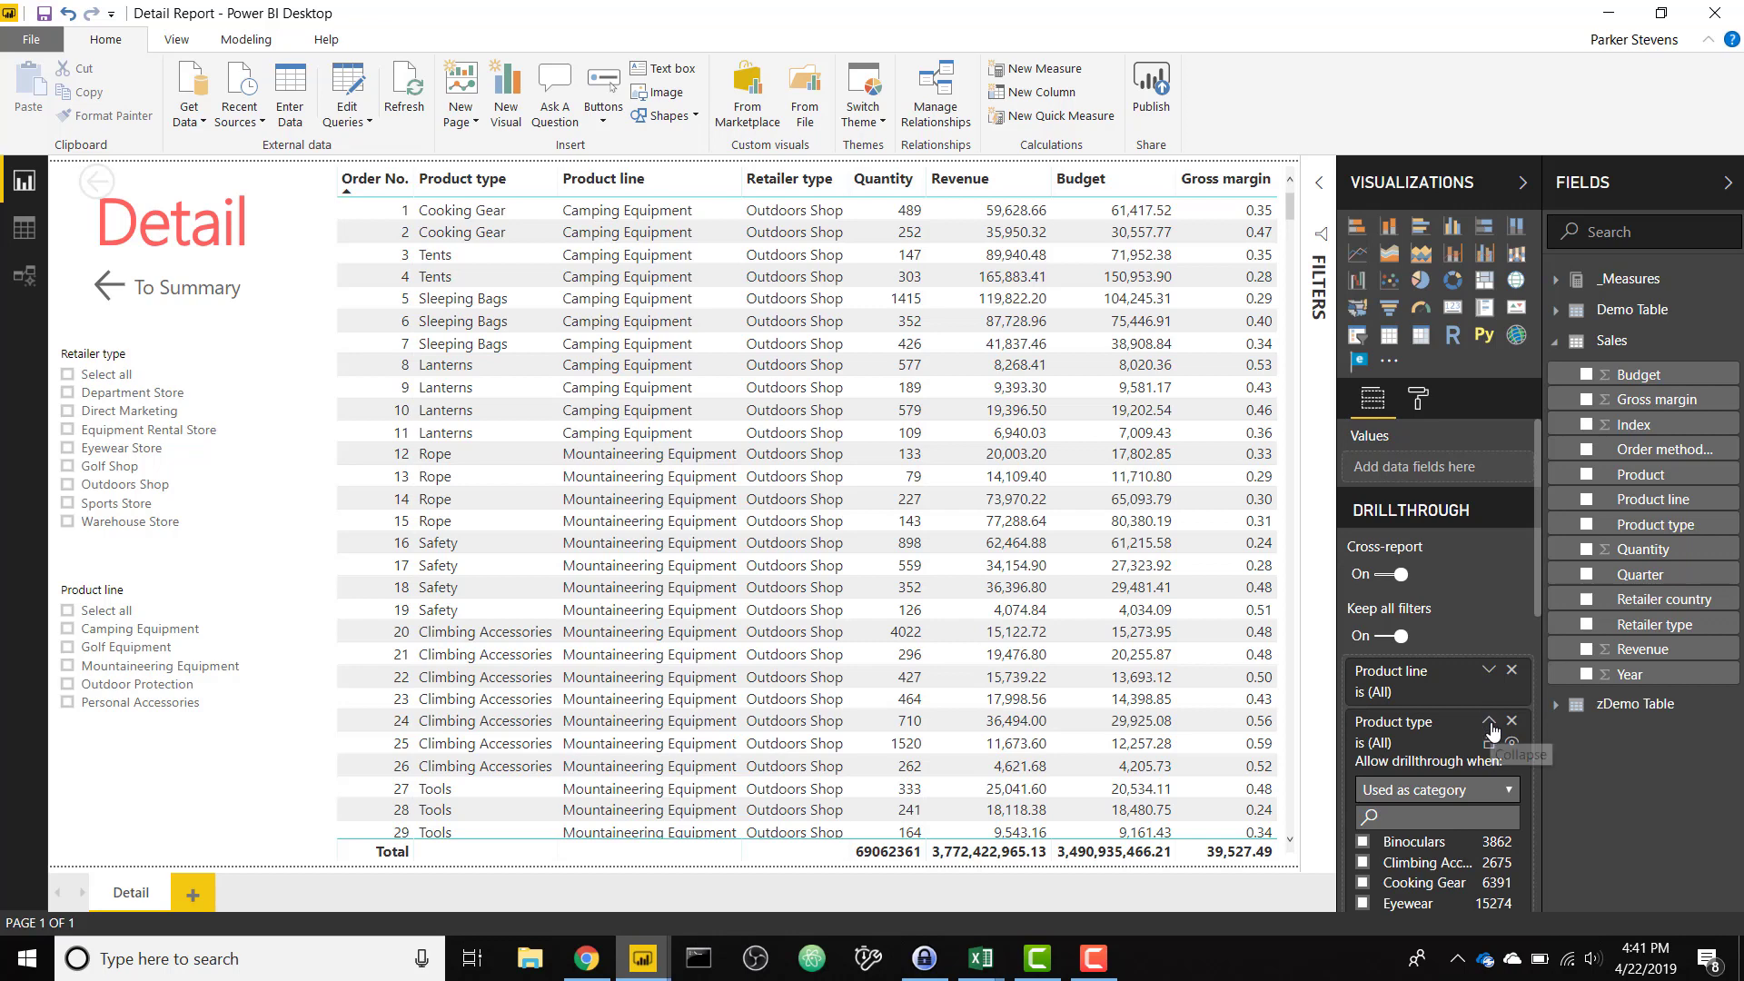
left_click(1491, 730)
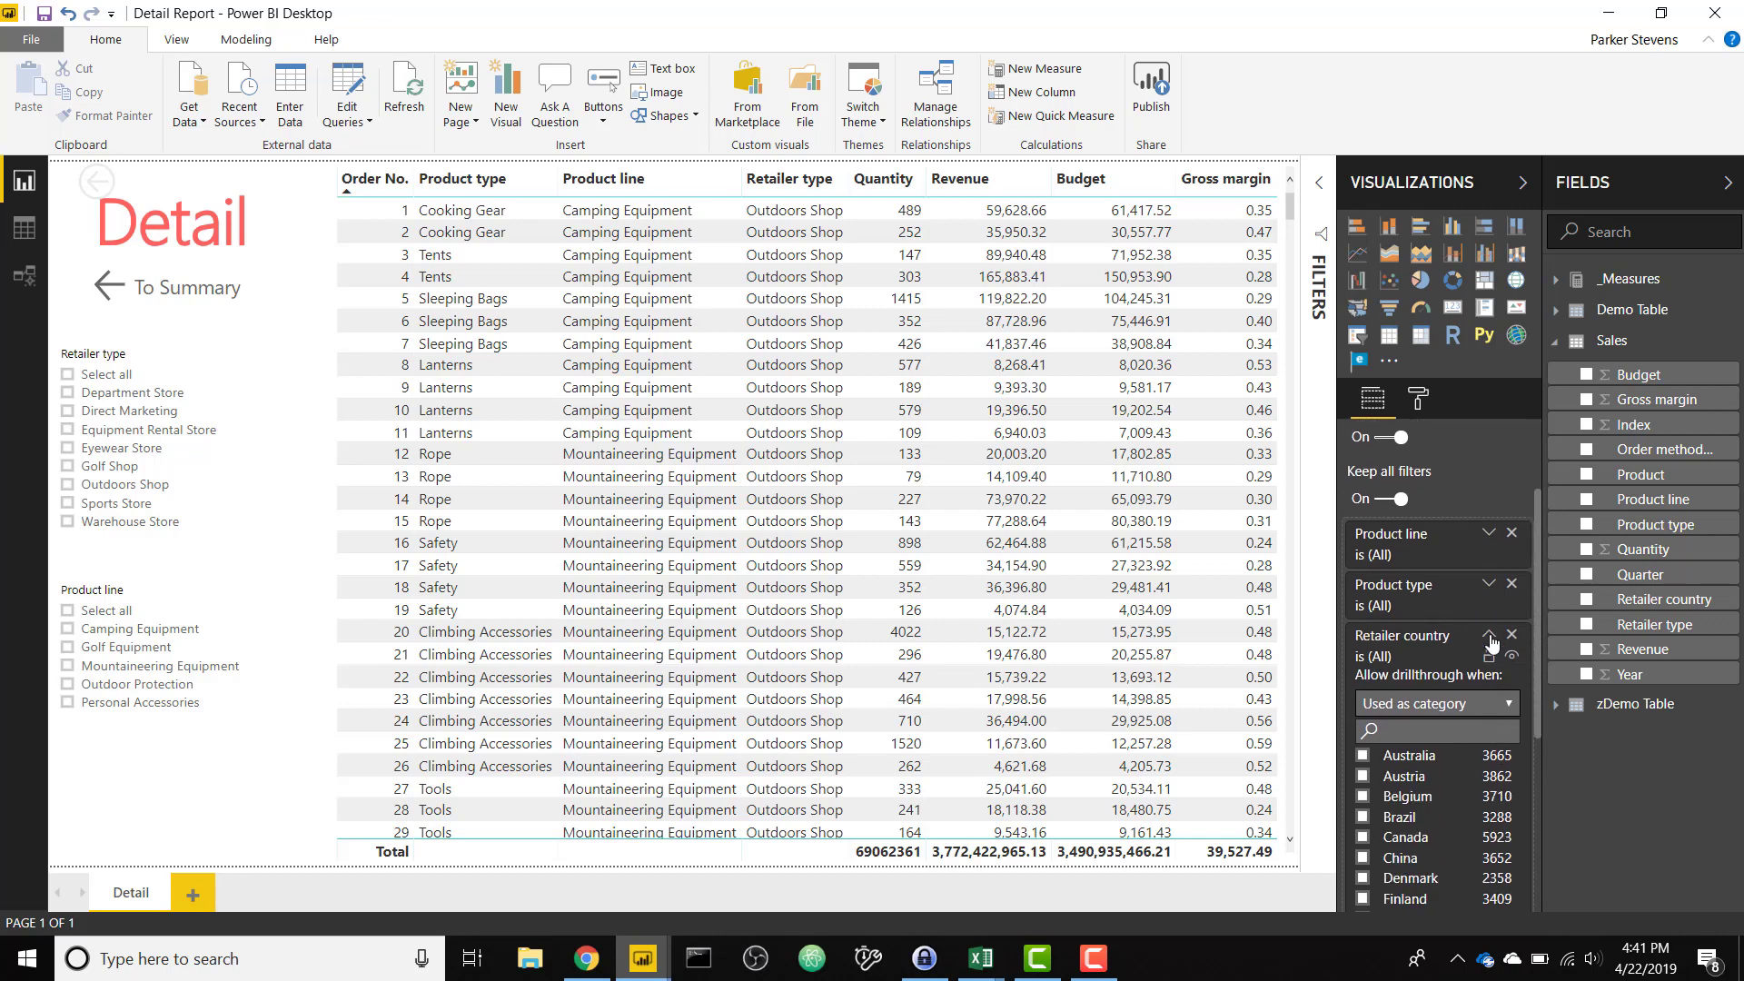
left_click(1493, 642)
left_click(1488, 688)
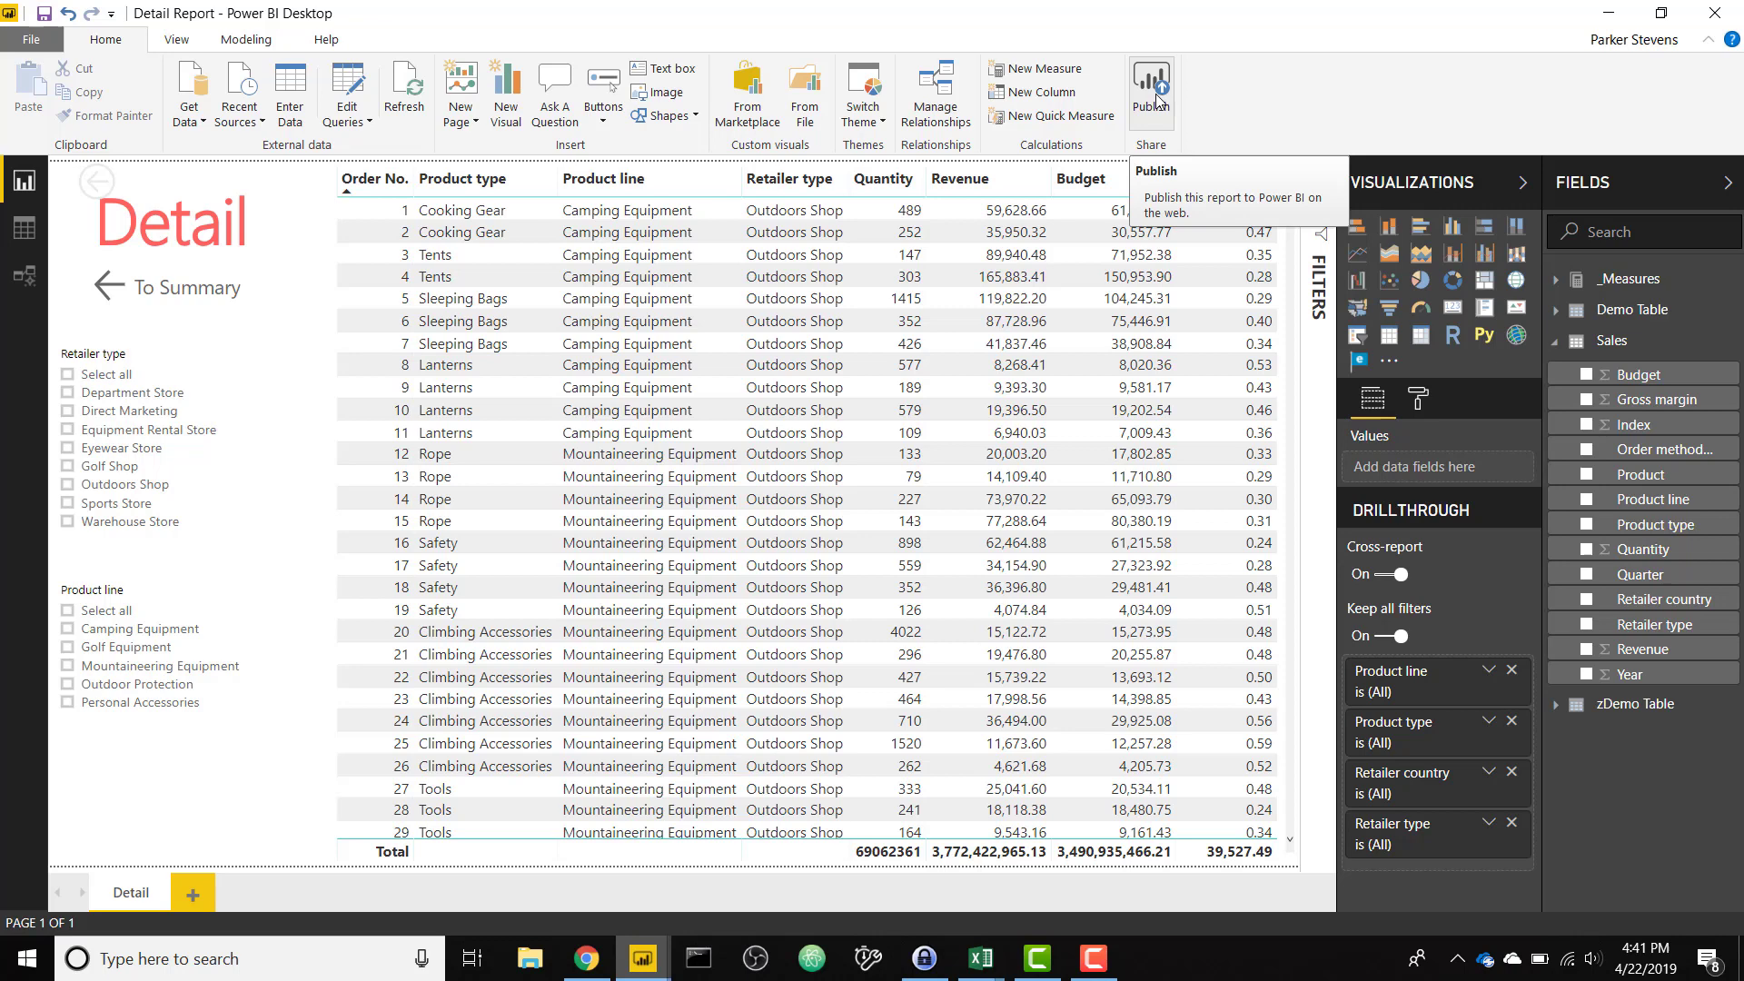
Step: Open the Summary Report's settings from the YouTube workspace's Reports list
left_click(591, 969)
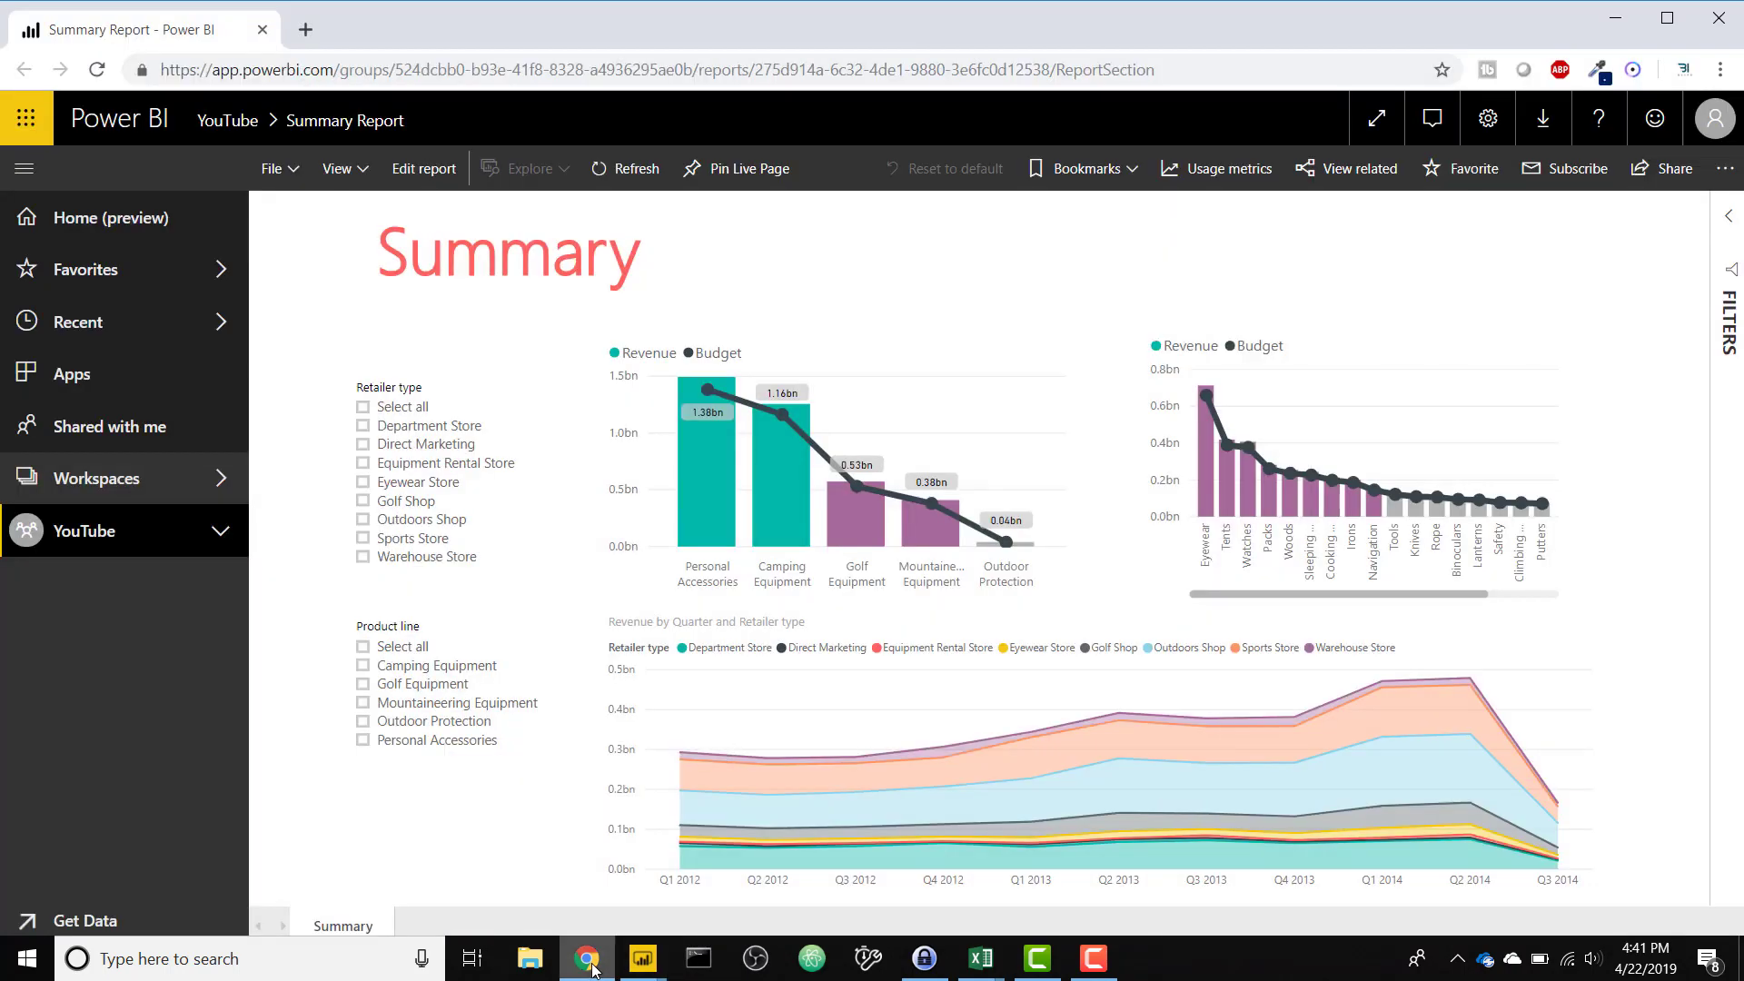
left_click(121, 536)
left_click(477, 290)
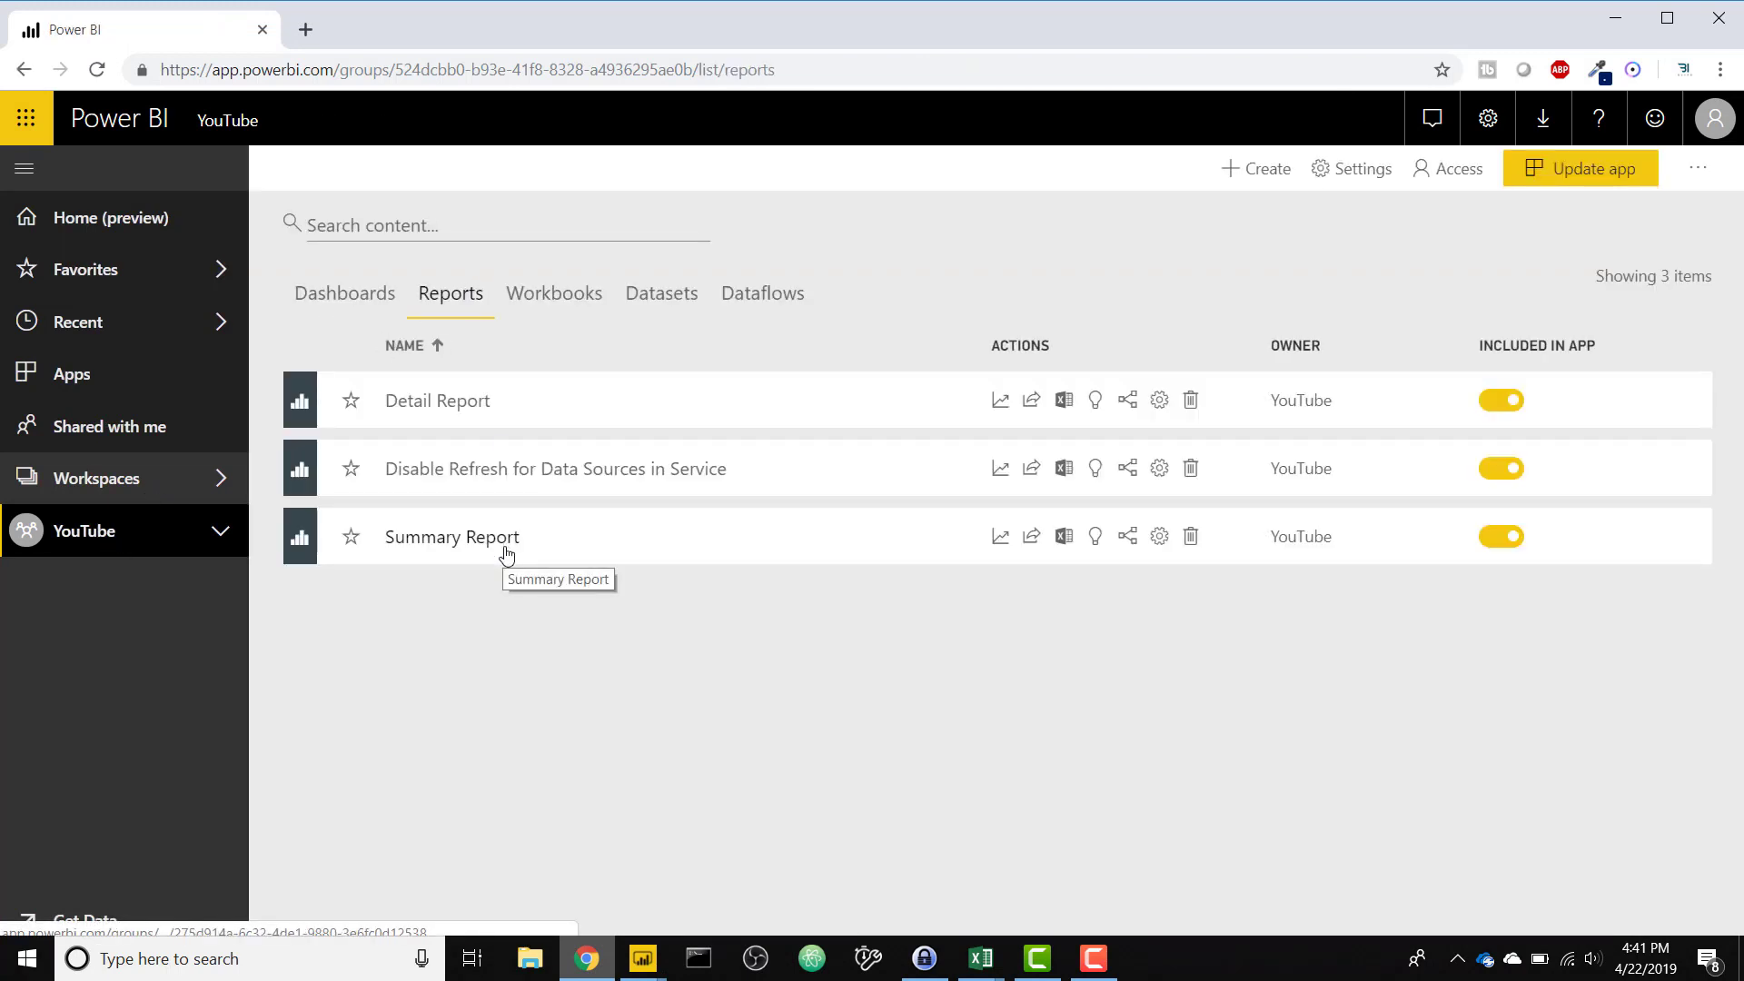
left_click(1160, 537)
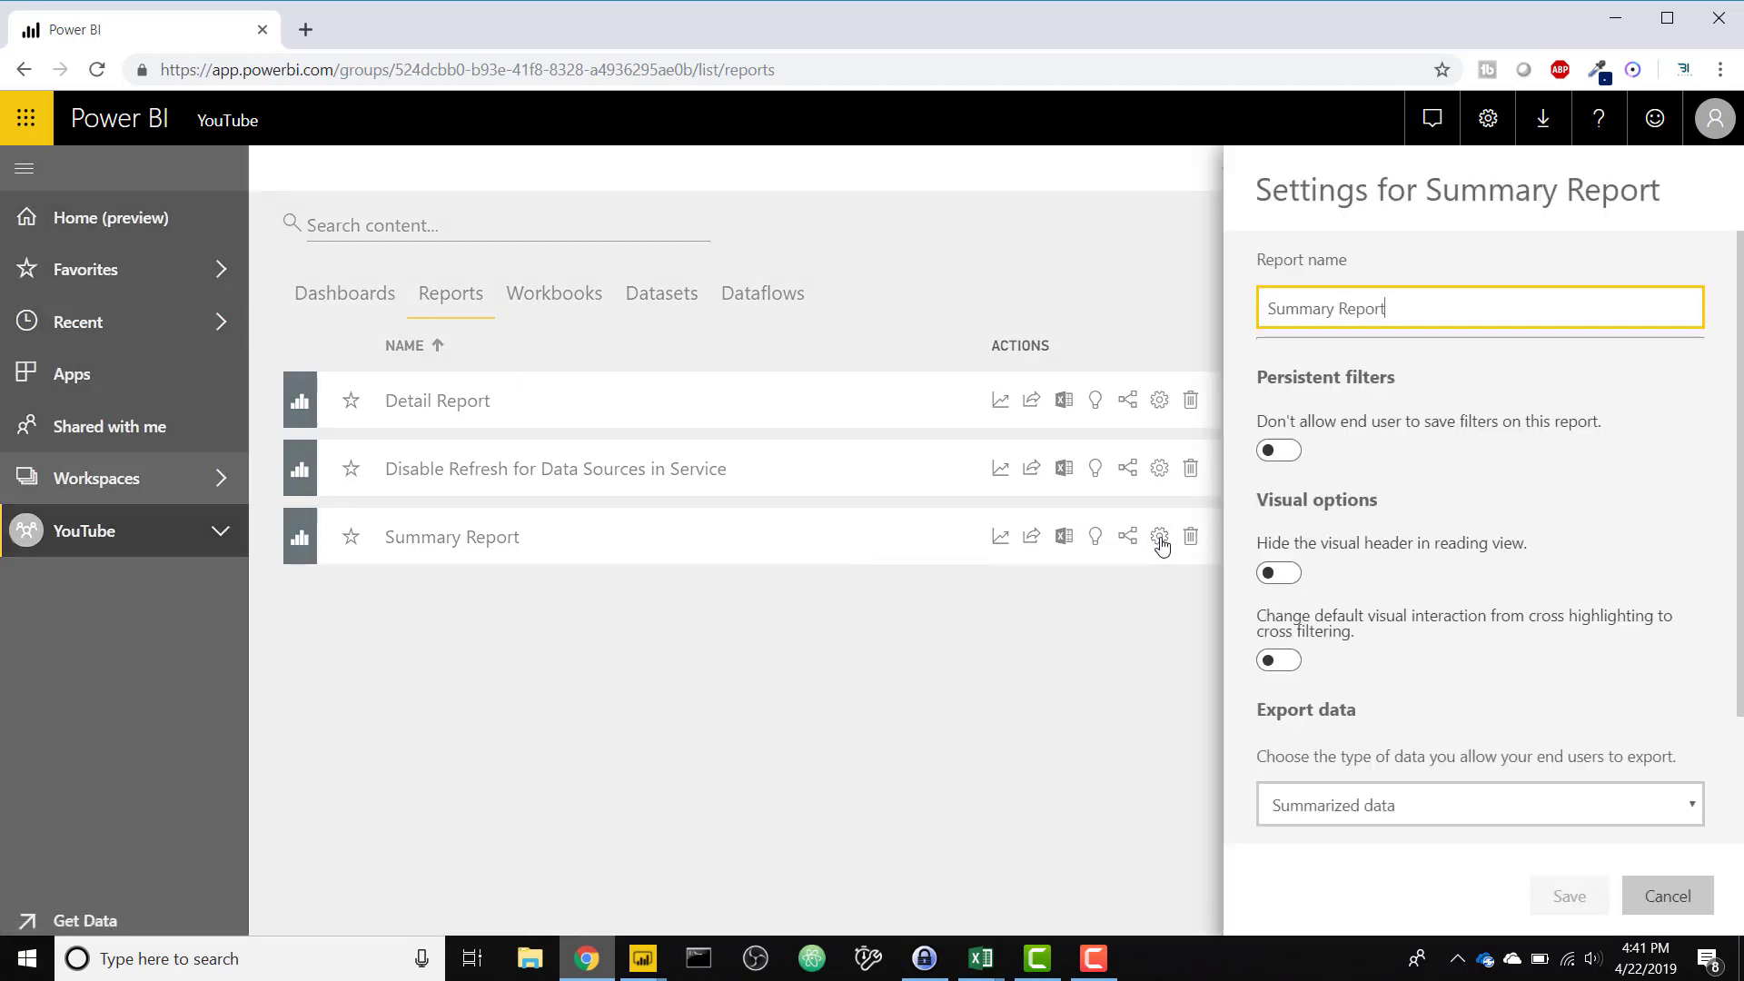
scroll(1522, 603, "down", 3)
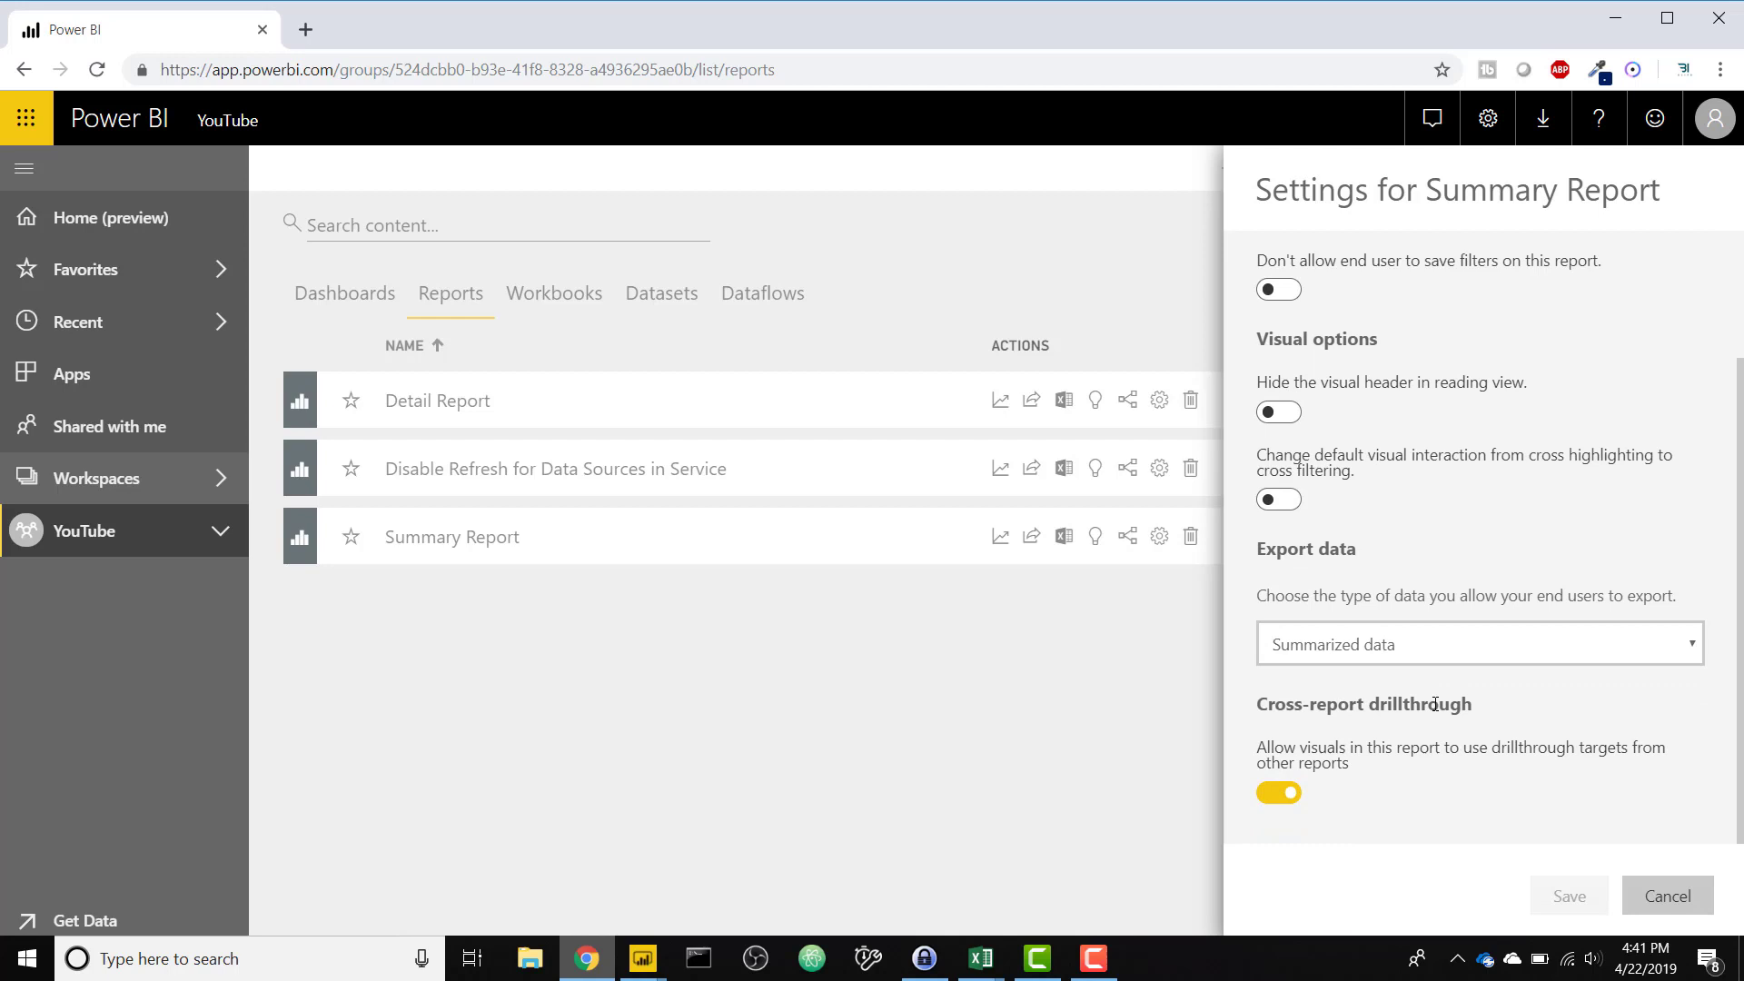
Step: Turn on cross-report drillthrough, save the settings, and reopen the Summary Report
left_click(1288, 796)
left_click(1288, 795)
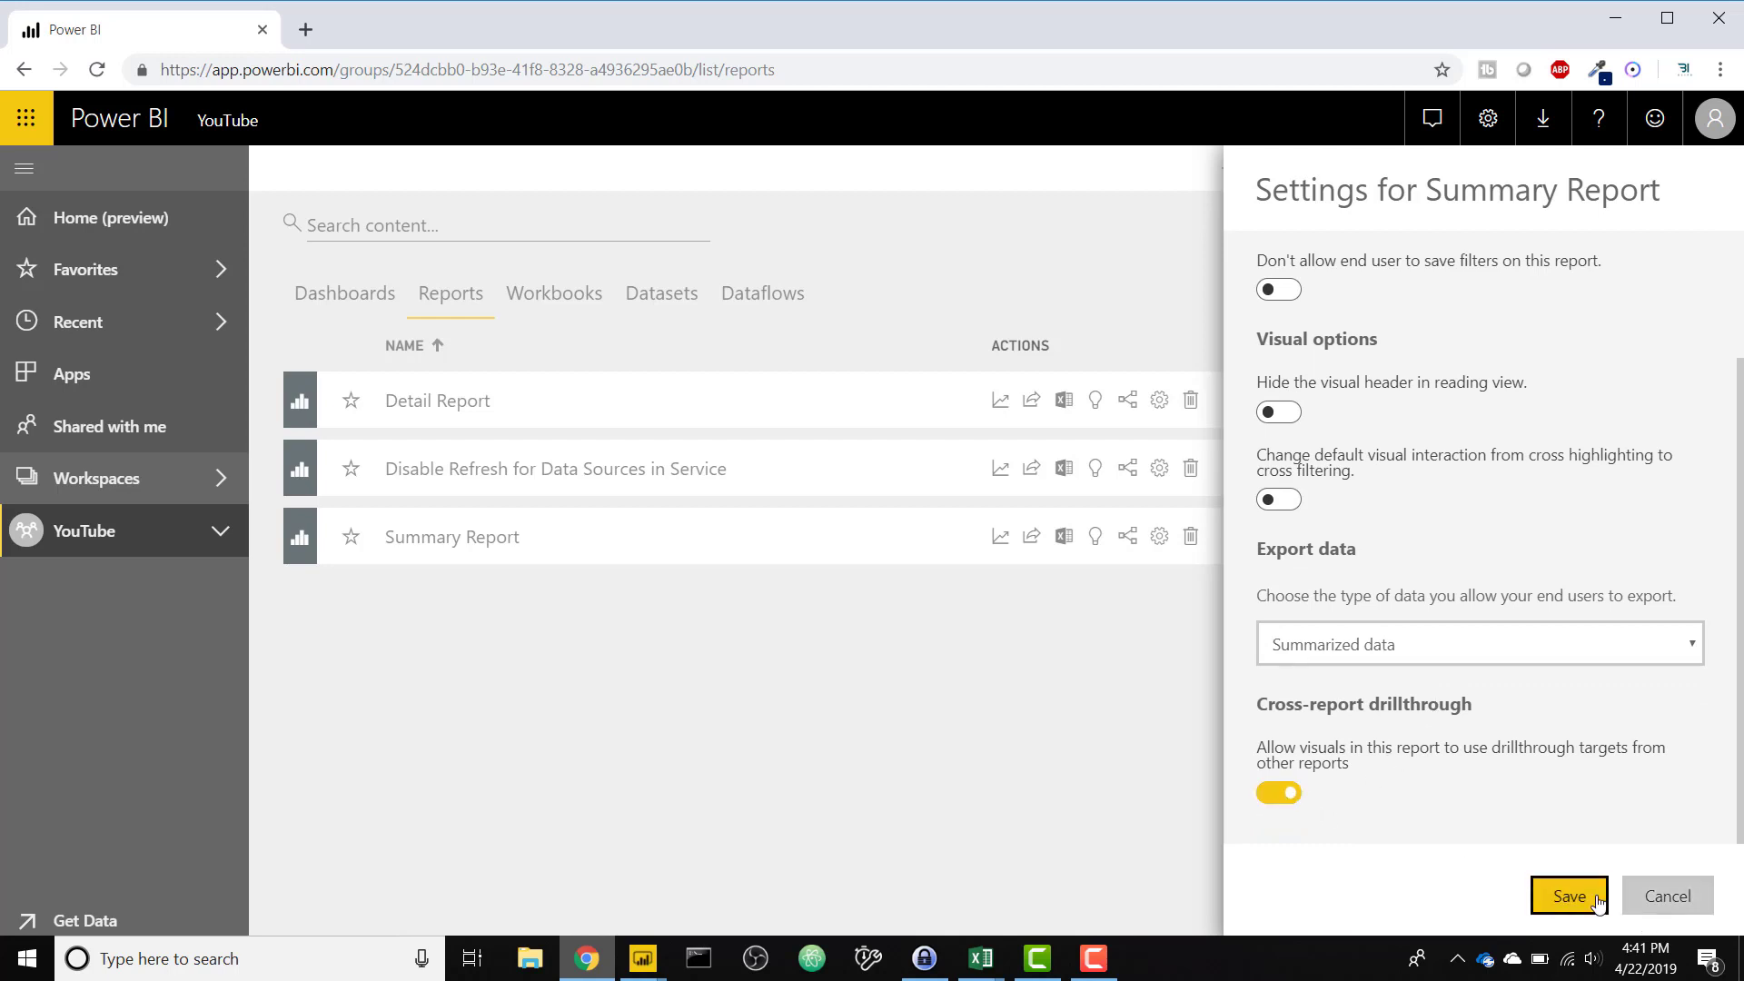
left_click(1570, 897)
left_click(509, 537)
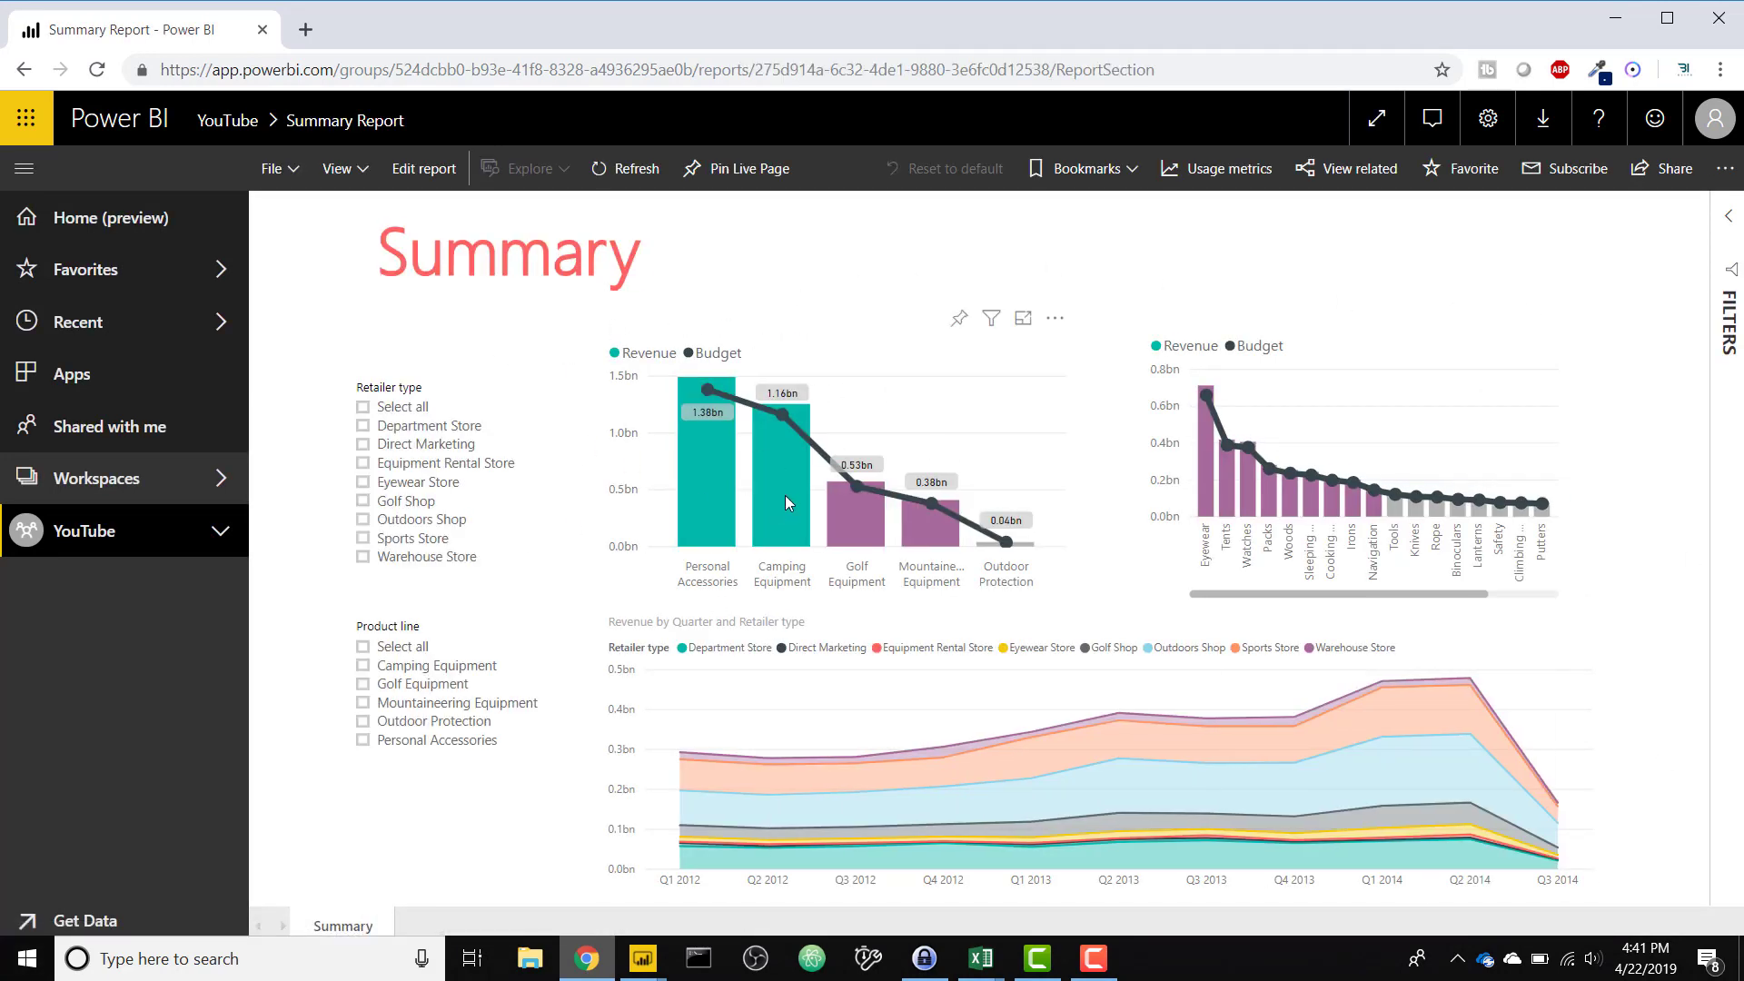
mouse_move(786, 501)
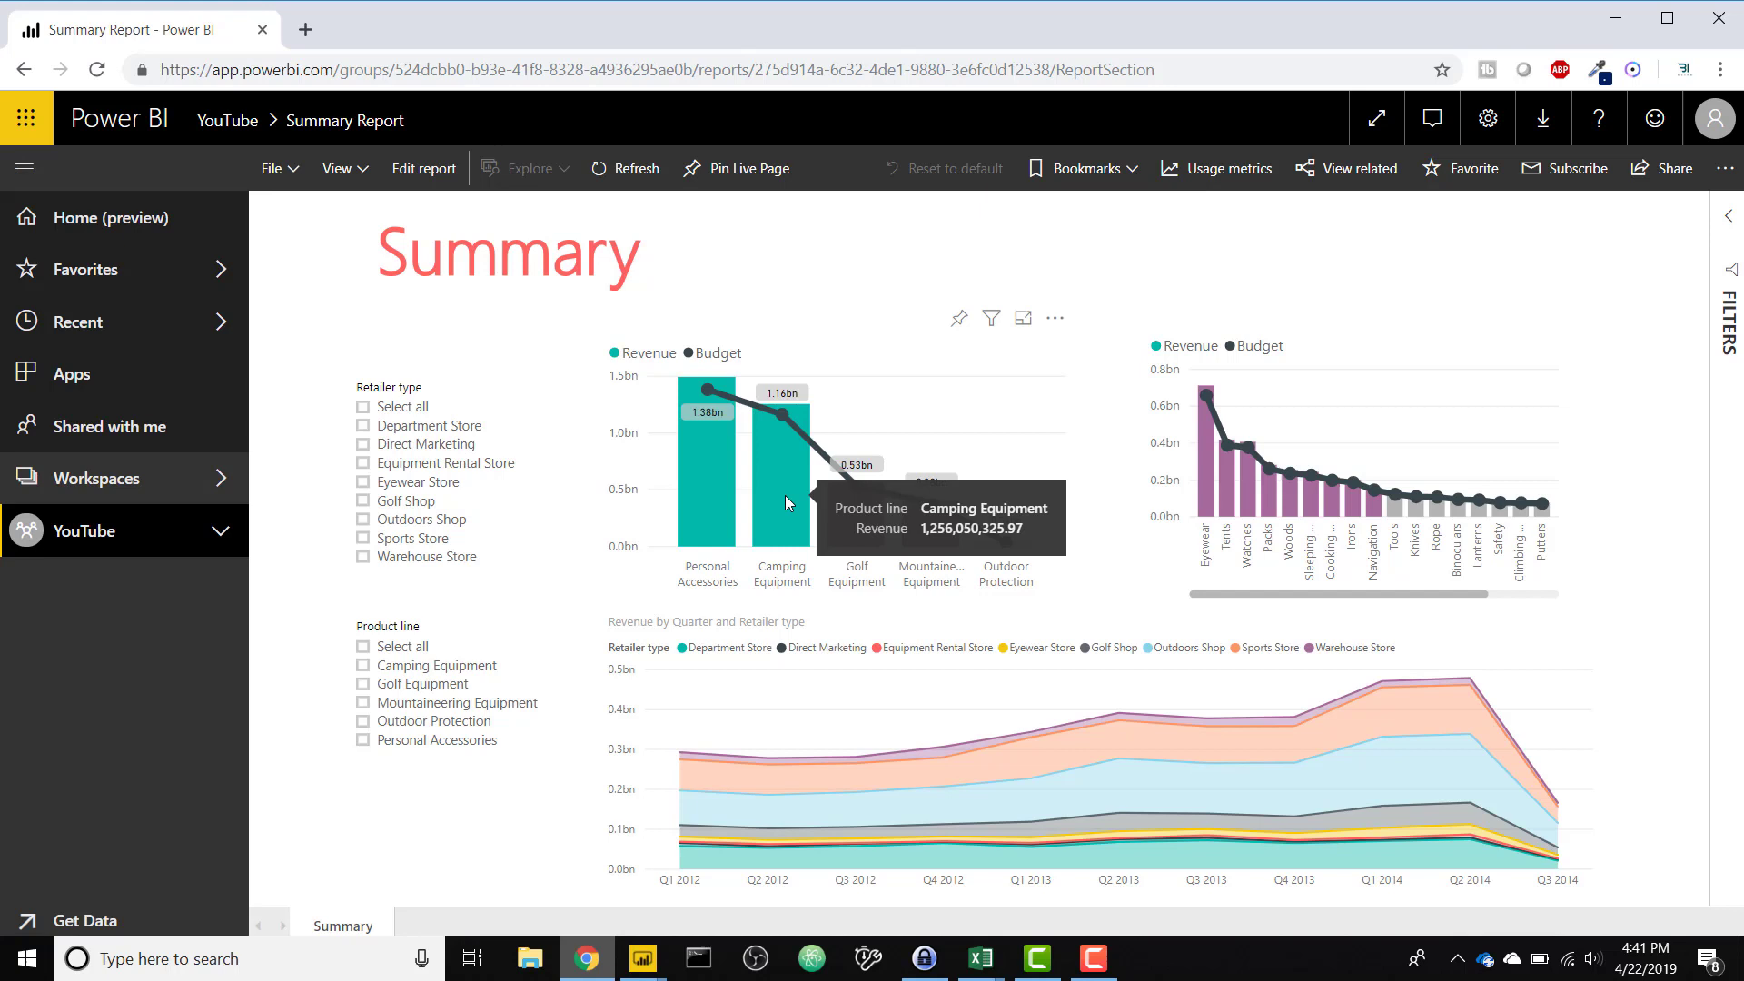
right_click(696, 478)
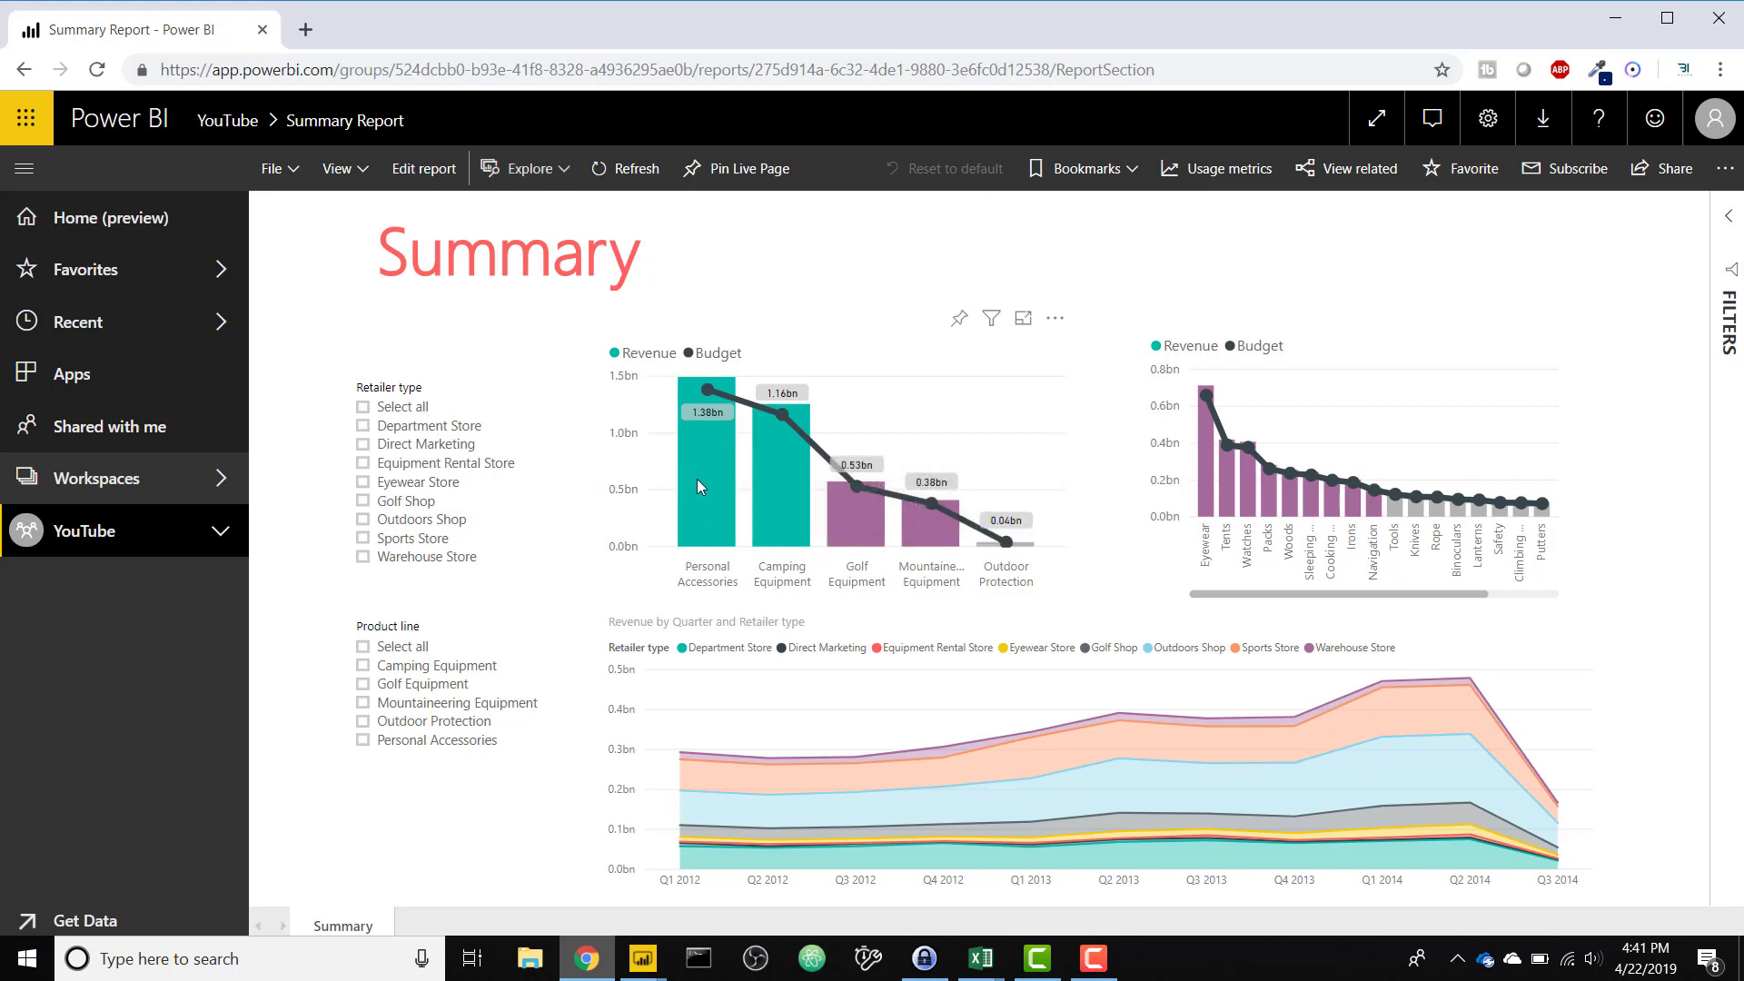
mouse_move(776, 590)
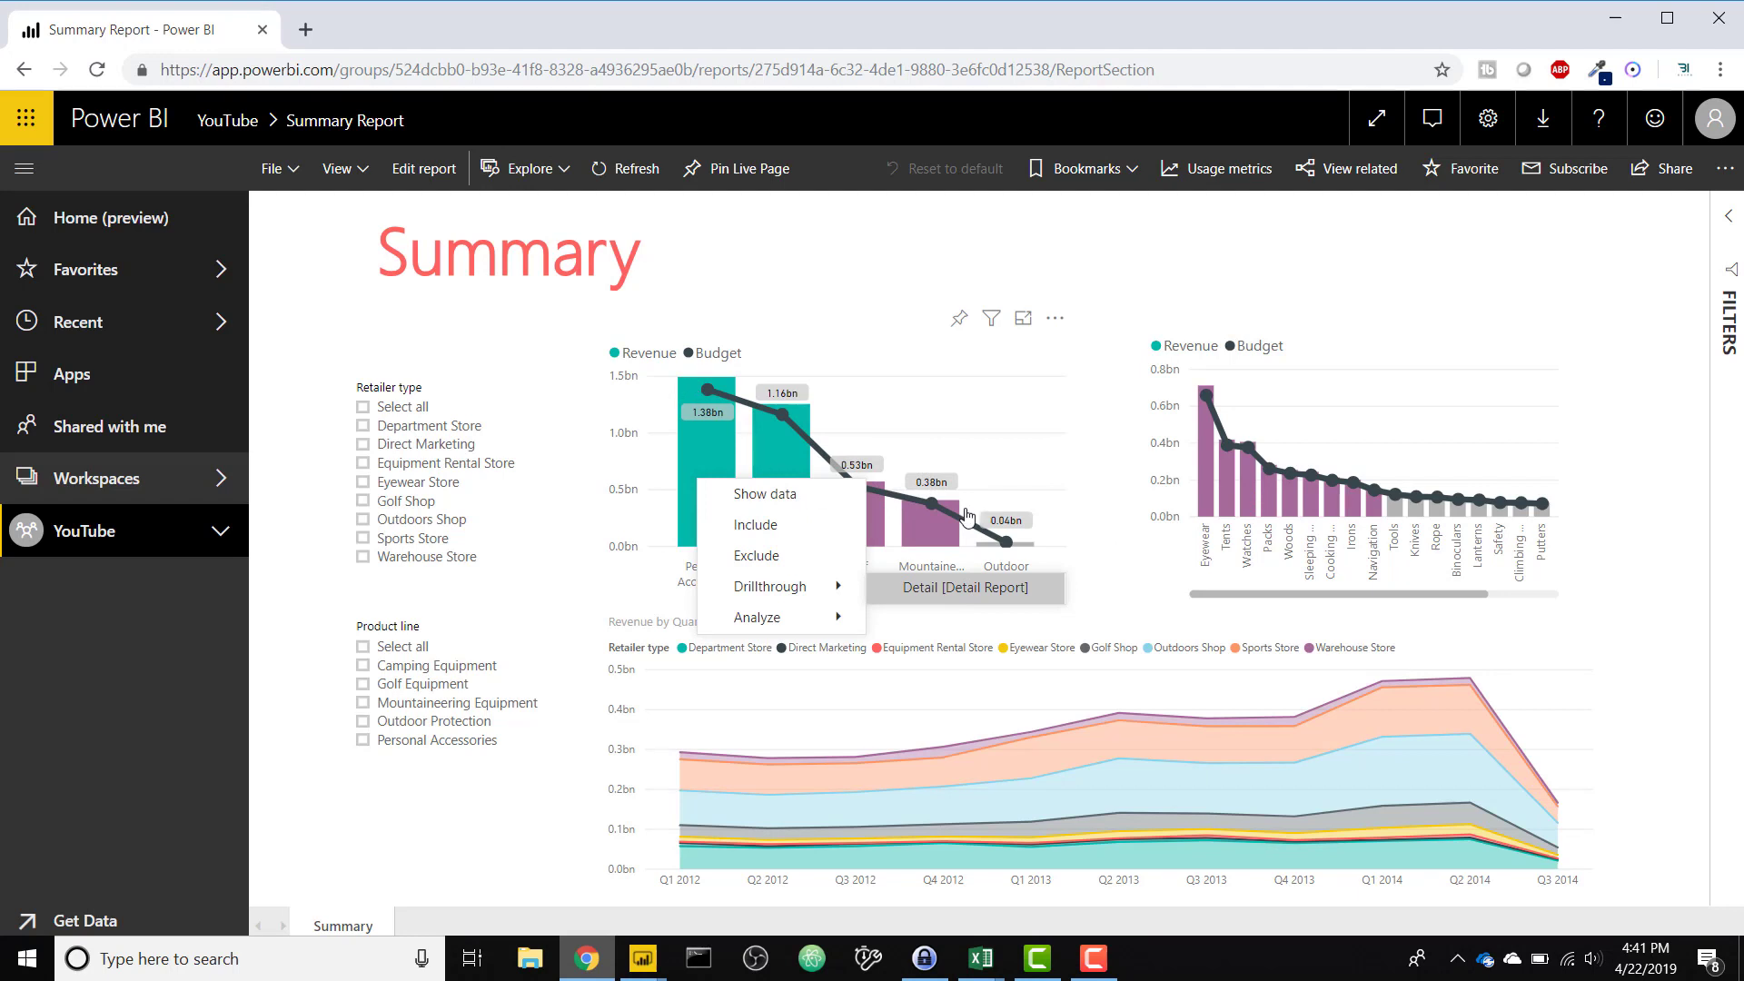
right_click(1208, 487)
mouse_move(1276, 593)
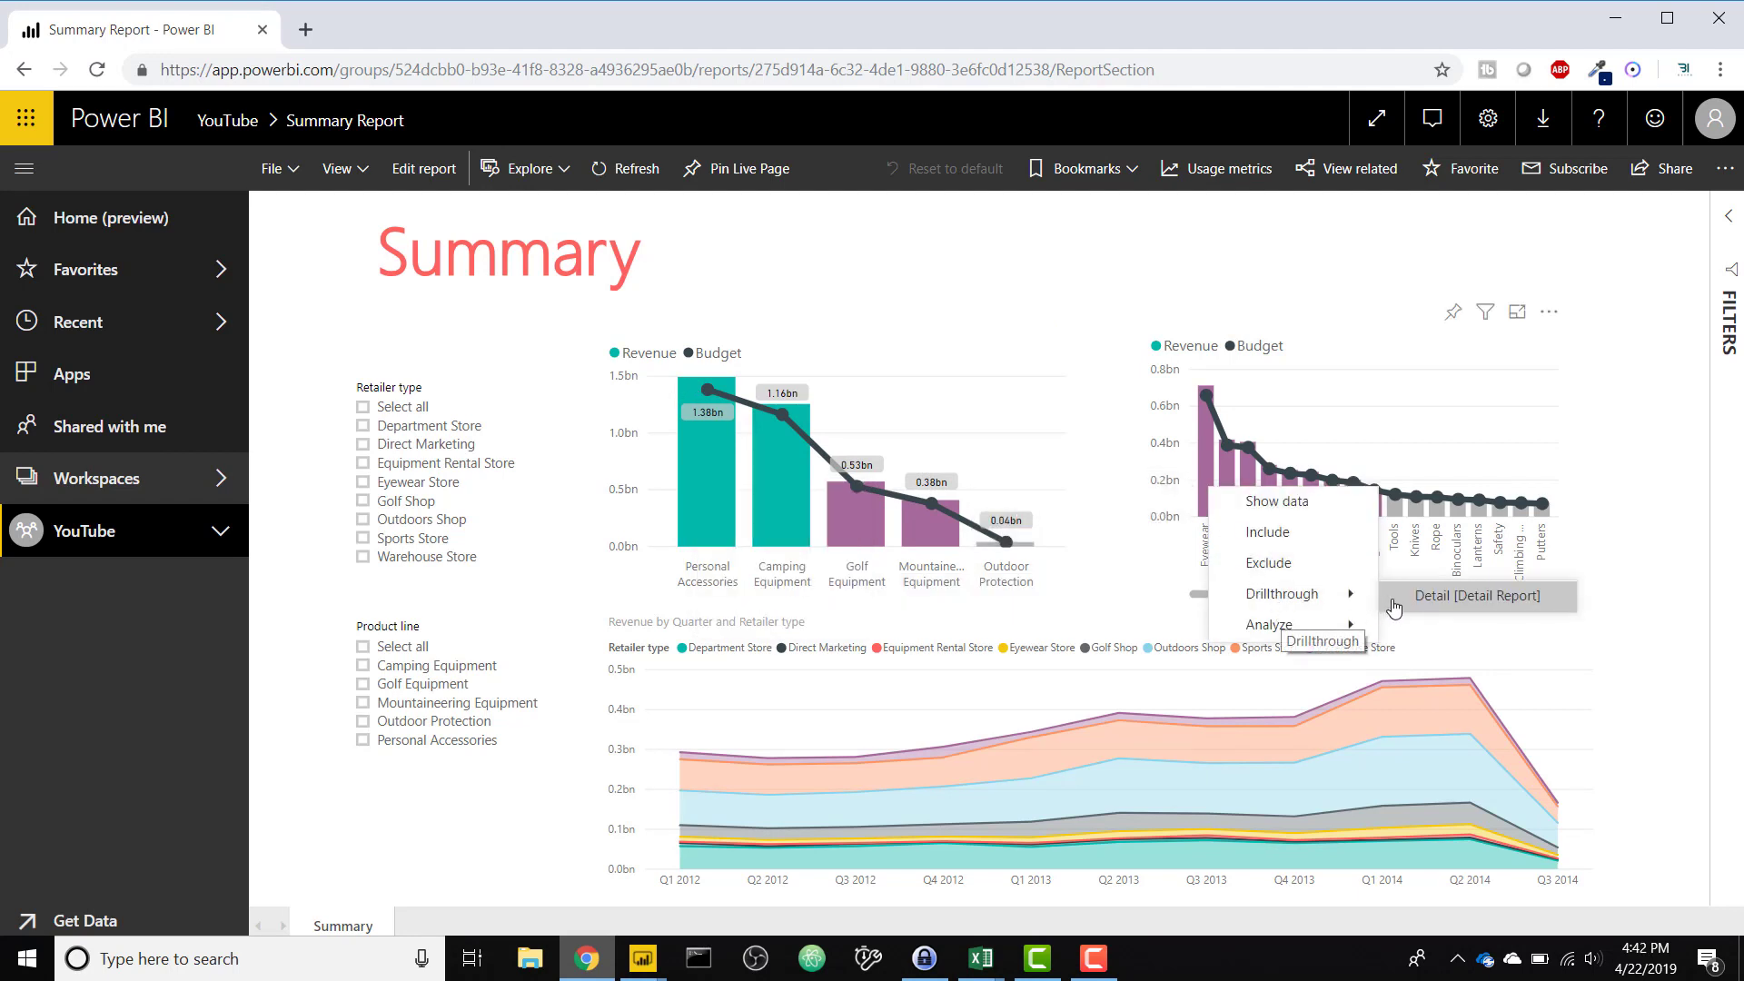
right_click(1117, 718)
mouse_move(1168, 787)
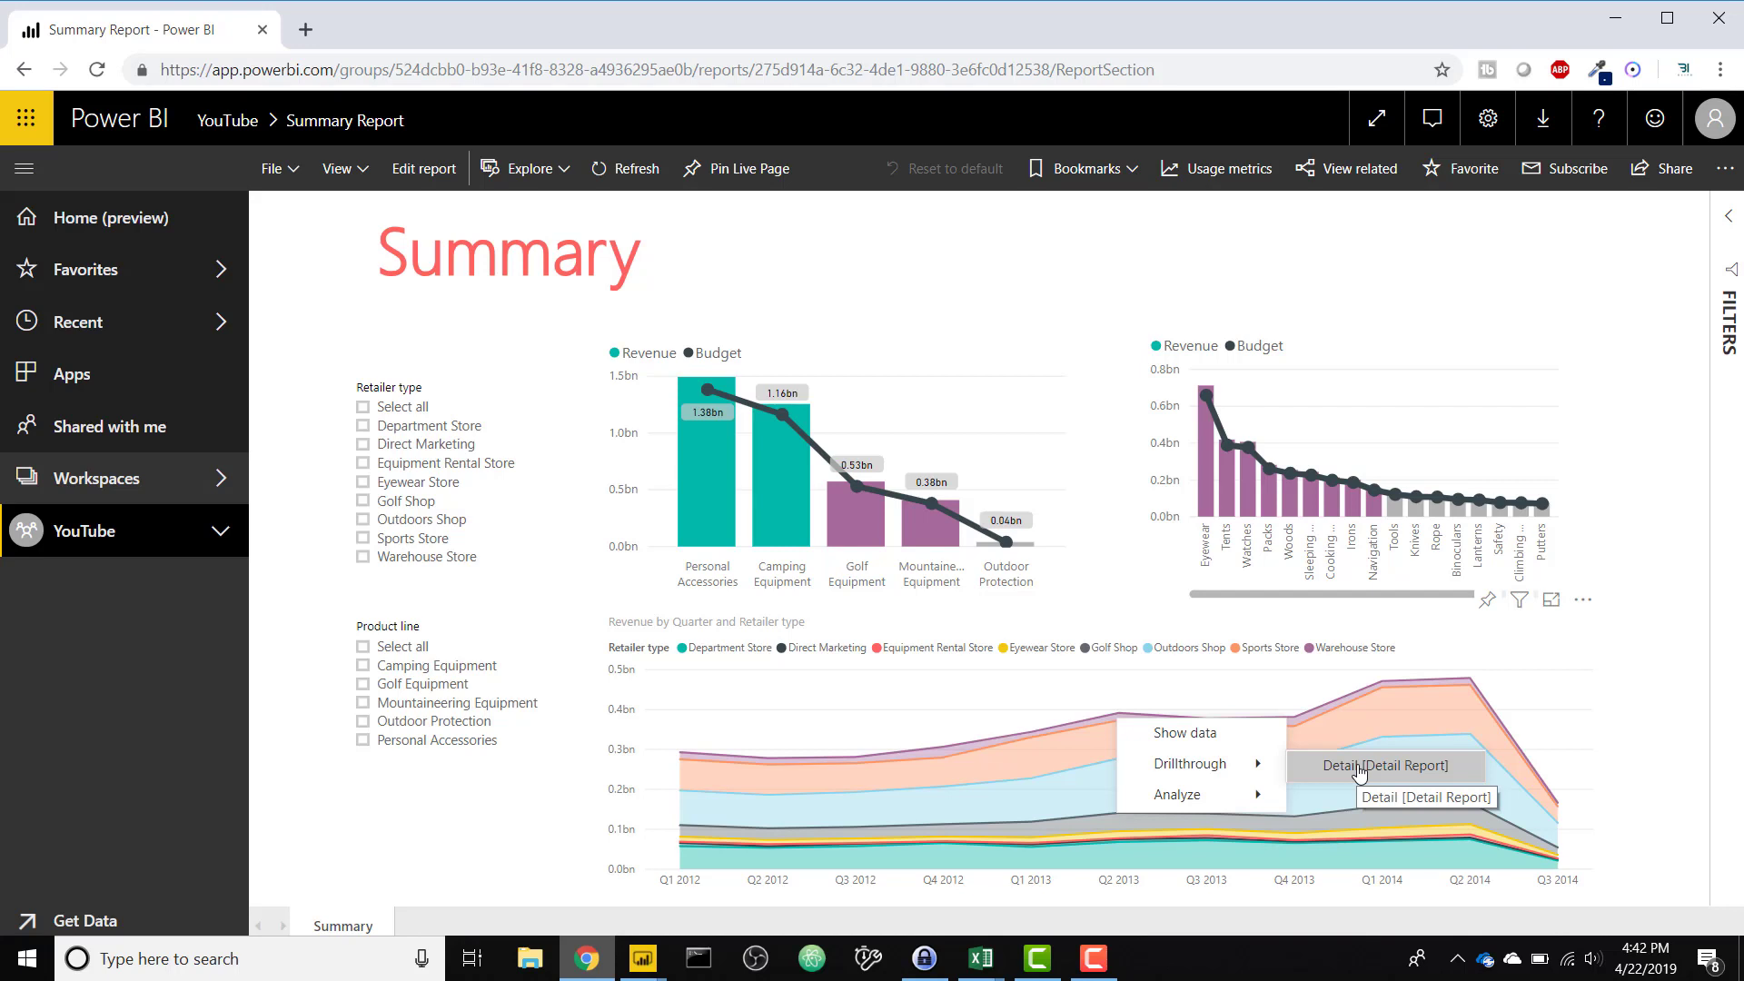
Step: Review who has access to the Summary Report and the Detail Report without sharing either
left_click(132, 532)
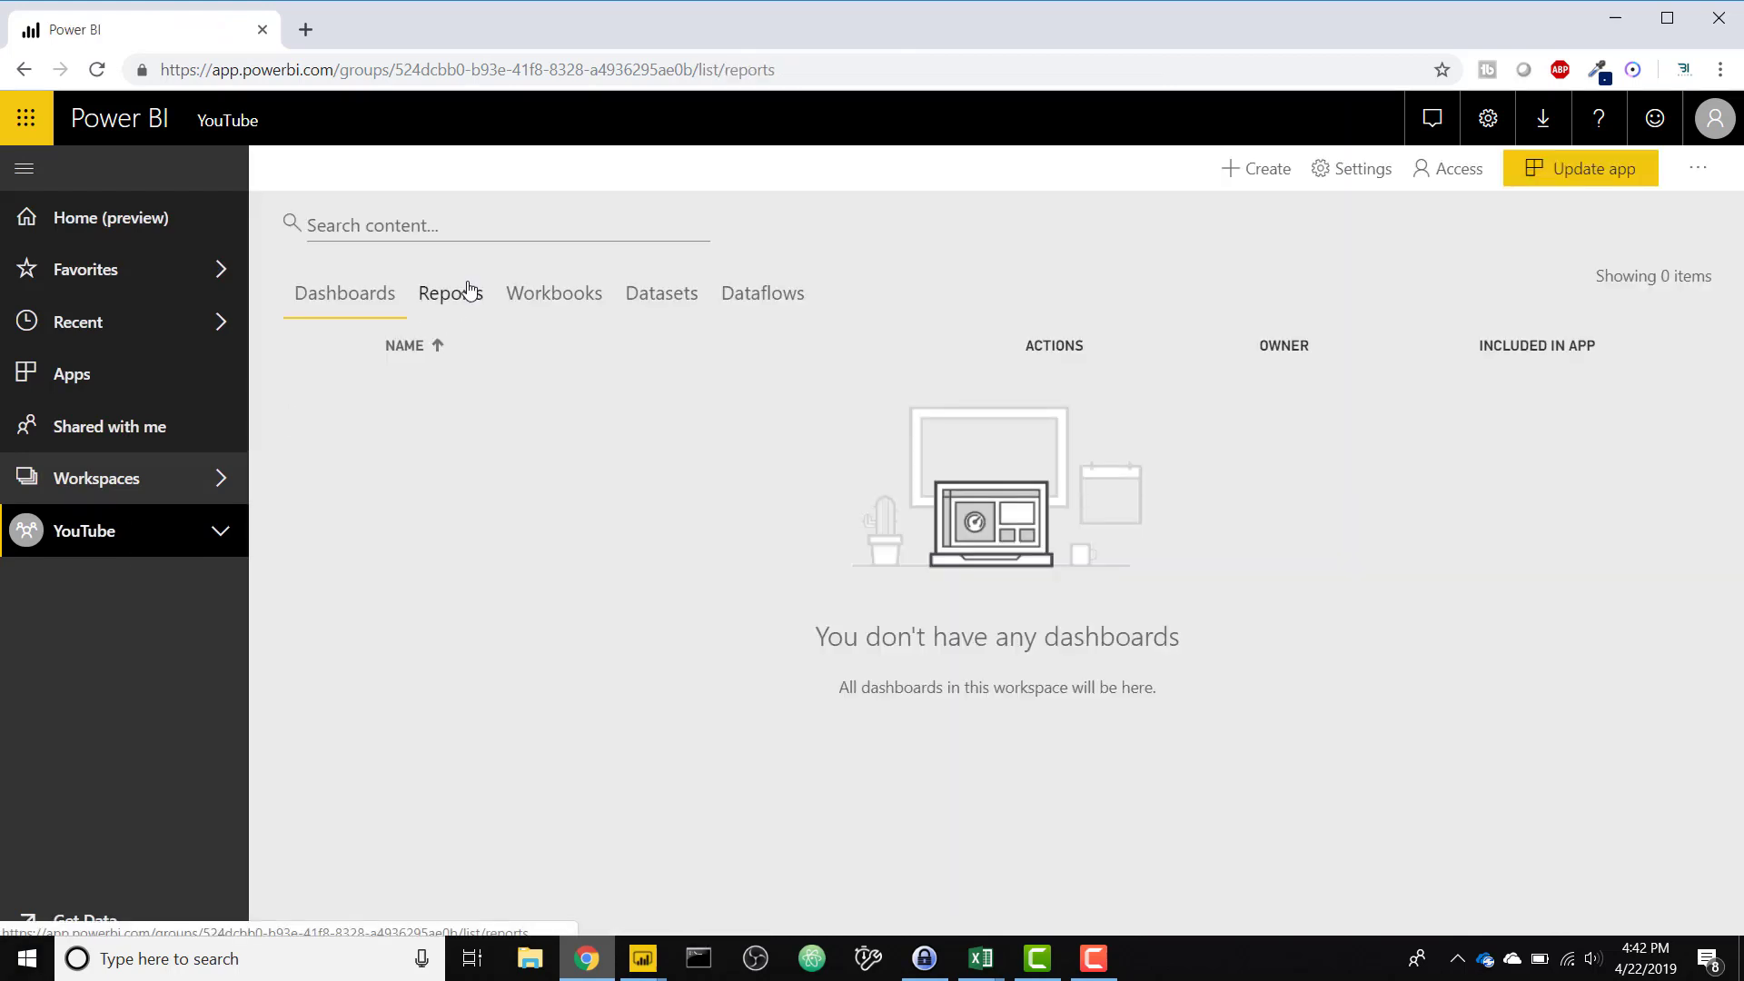
left_click(470, 289)
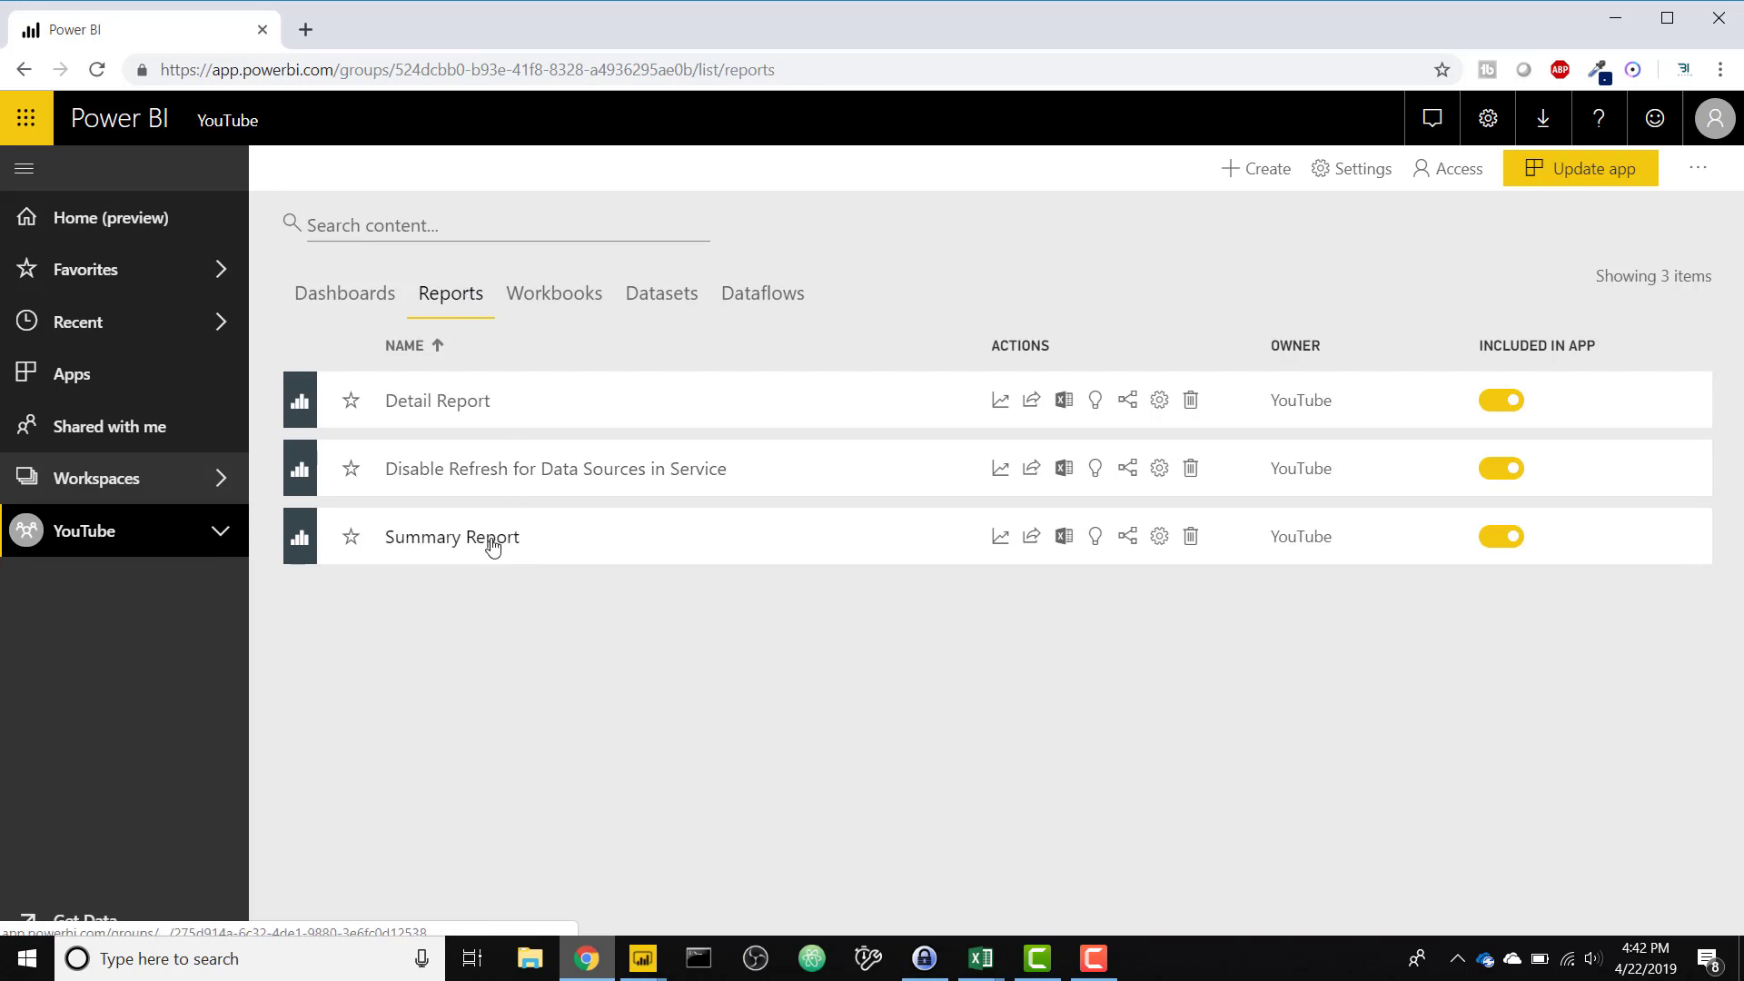
left_click(1032, 538)
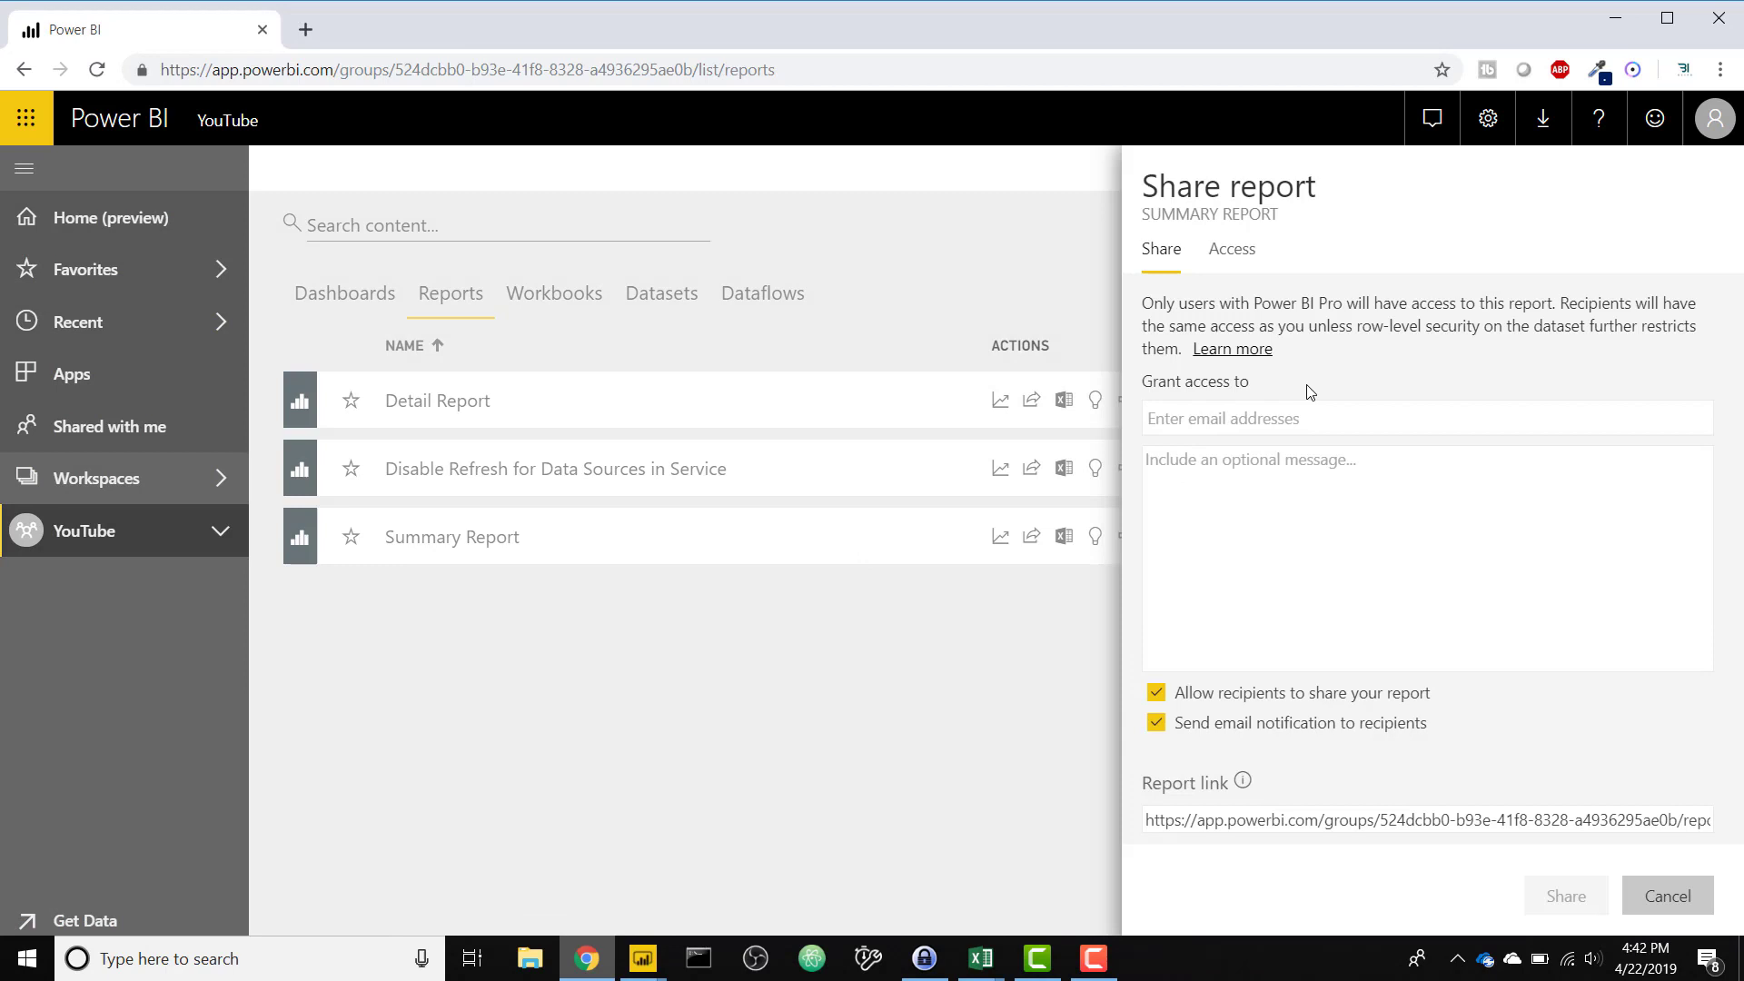
left_click(1231, 249)
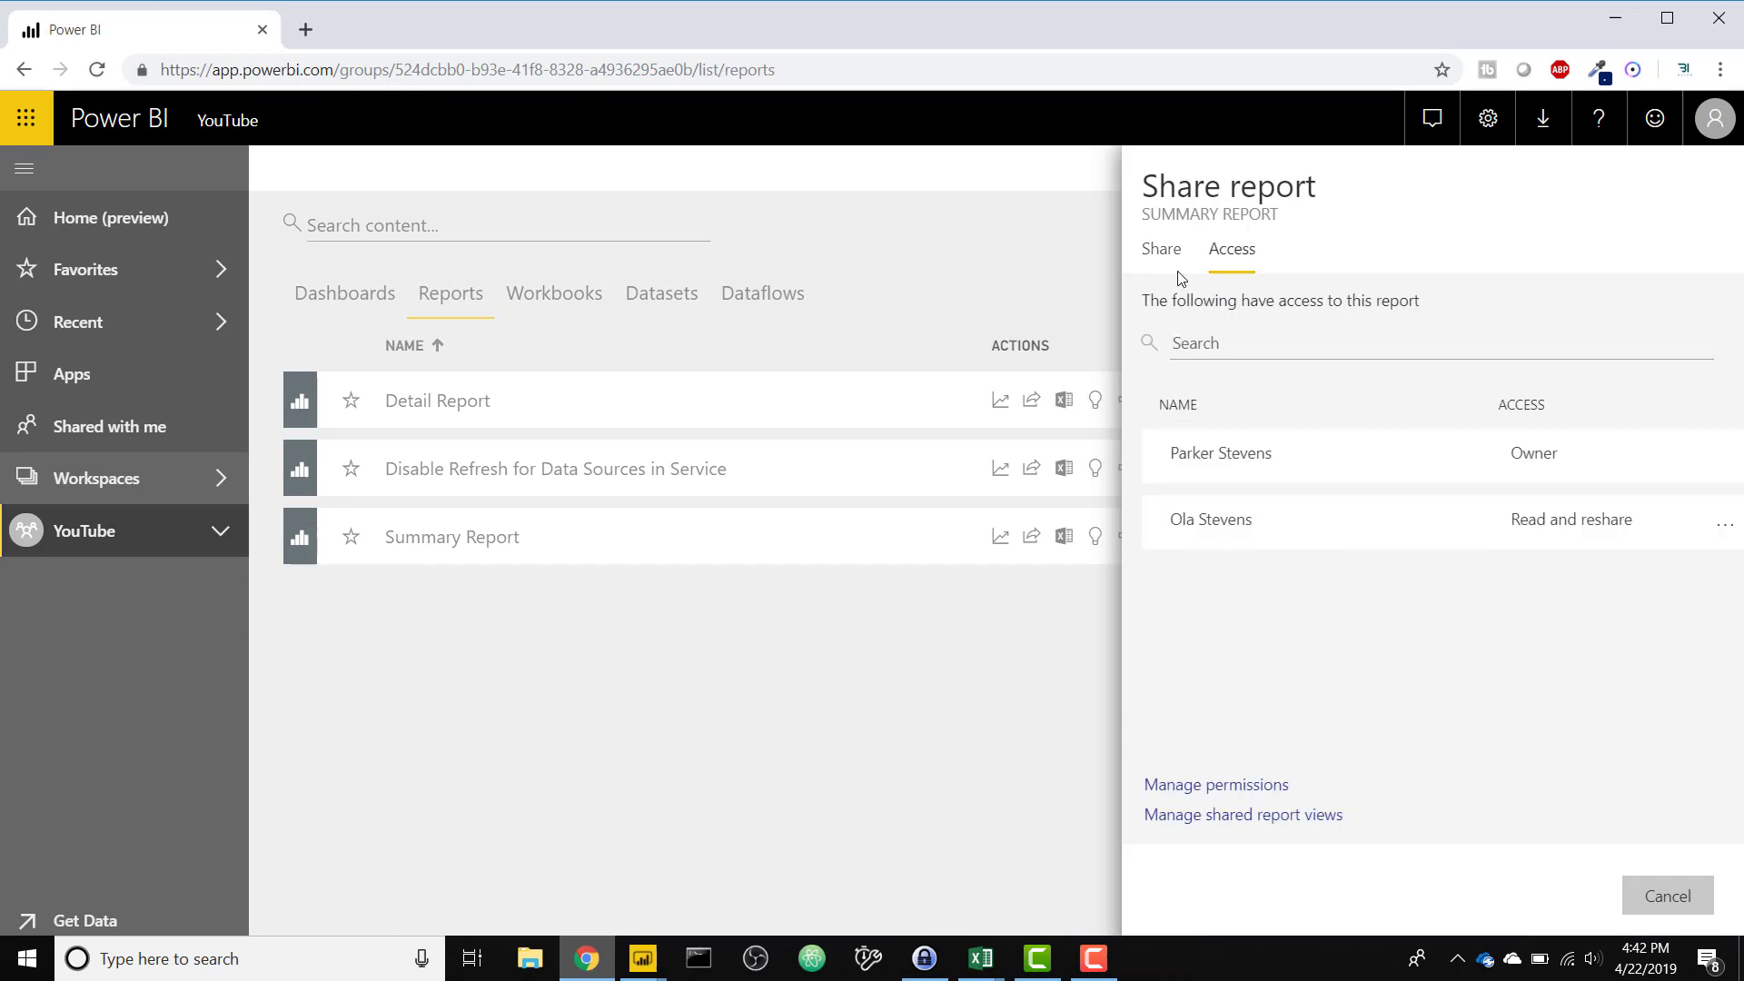
left_click(1162, 250)
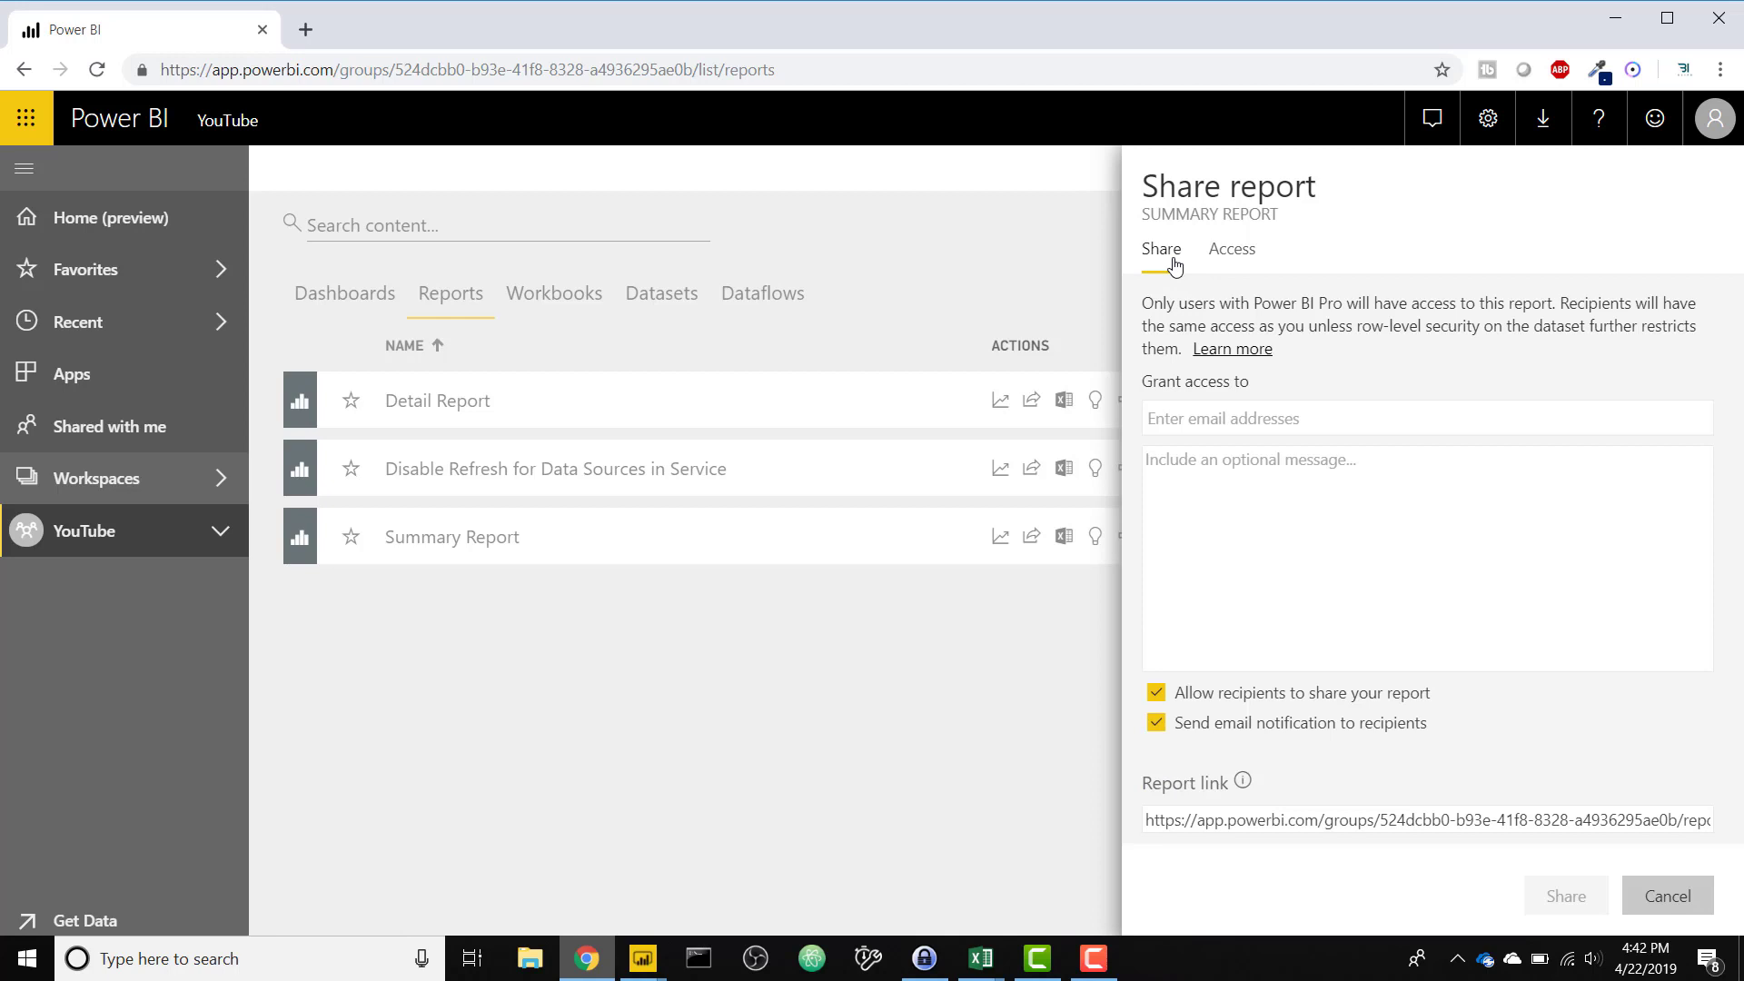
left_click(1232, 419)
type("ola")
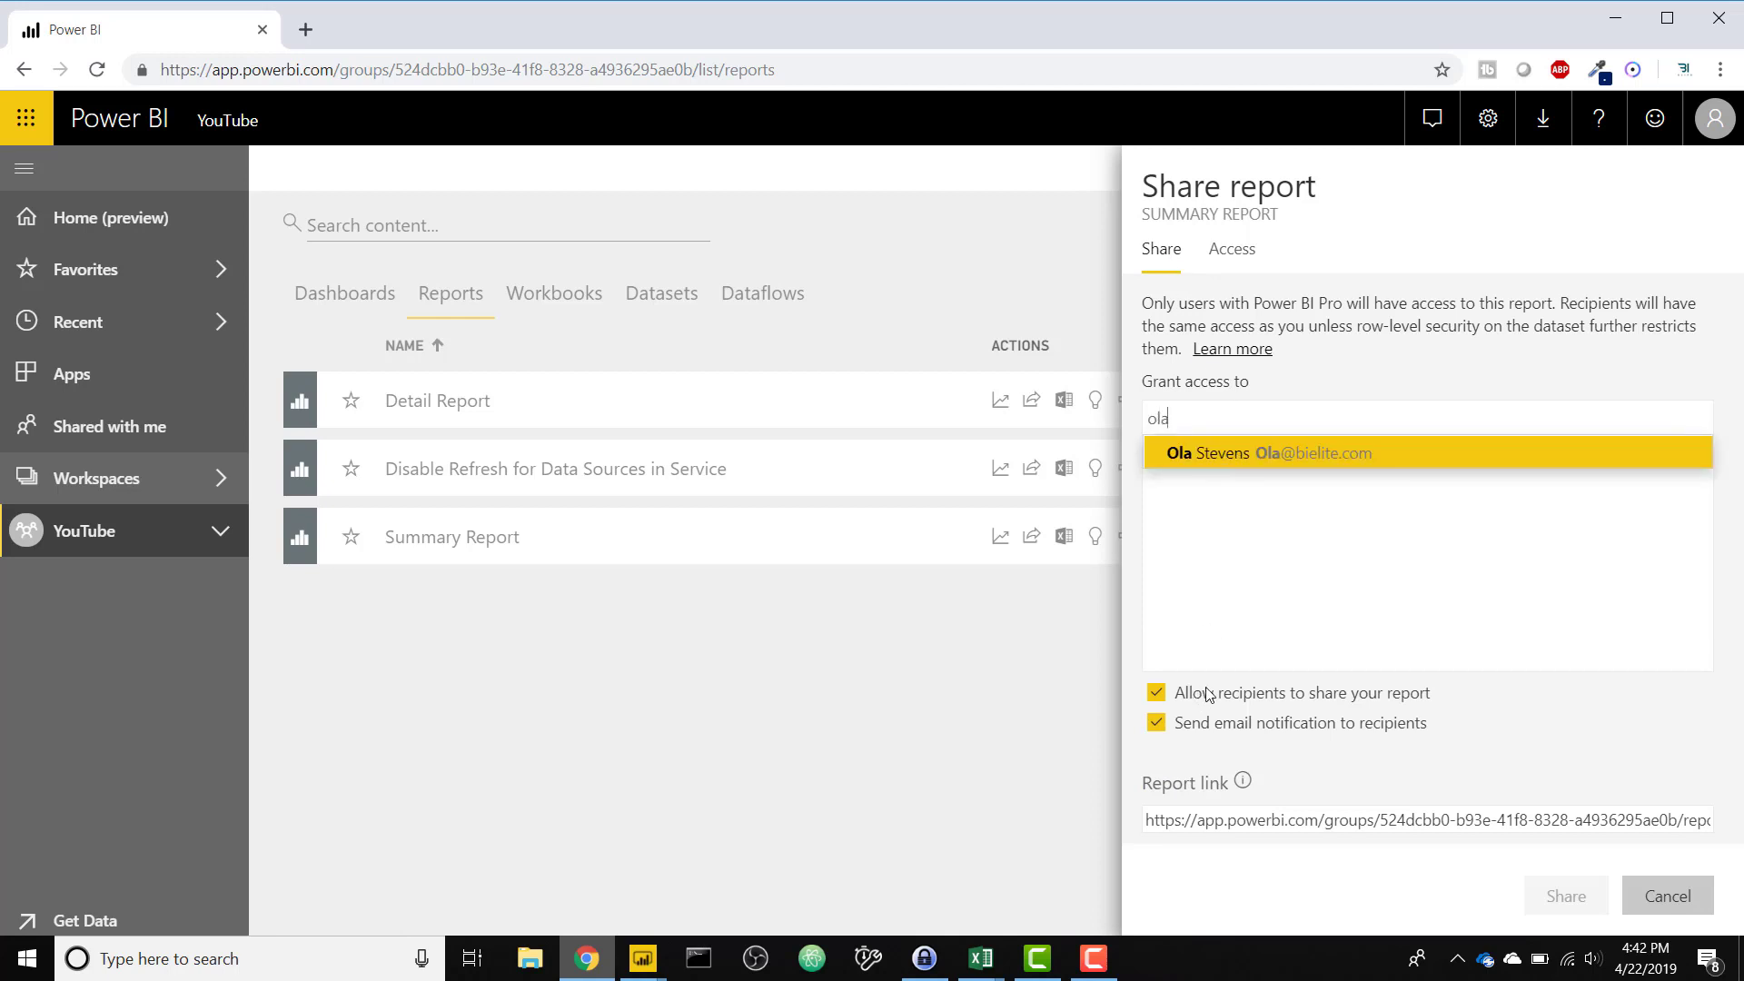
left_click(1659, 897)
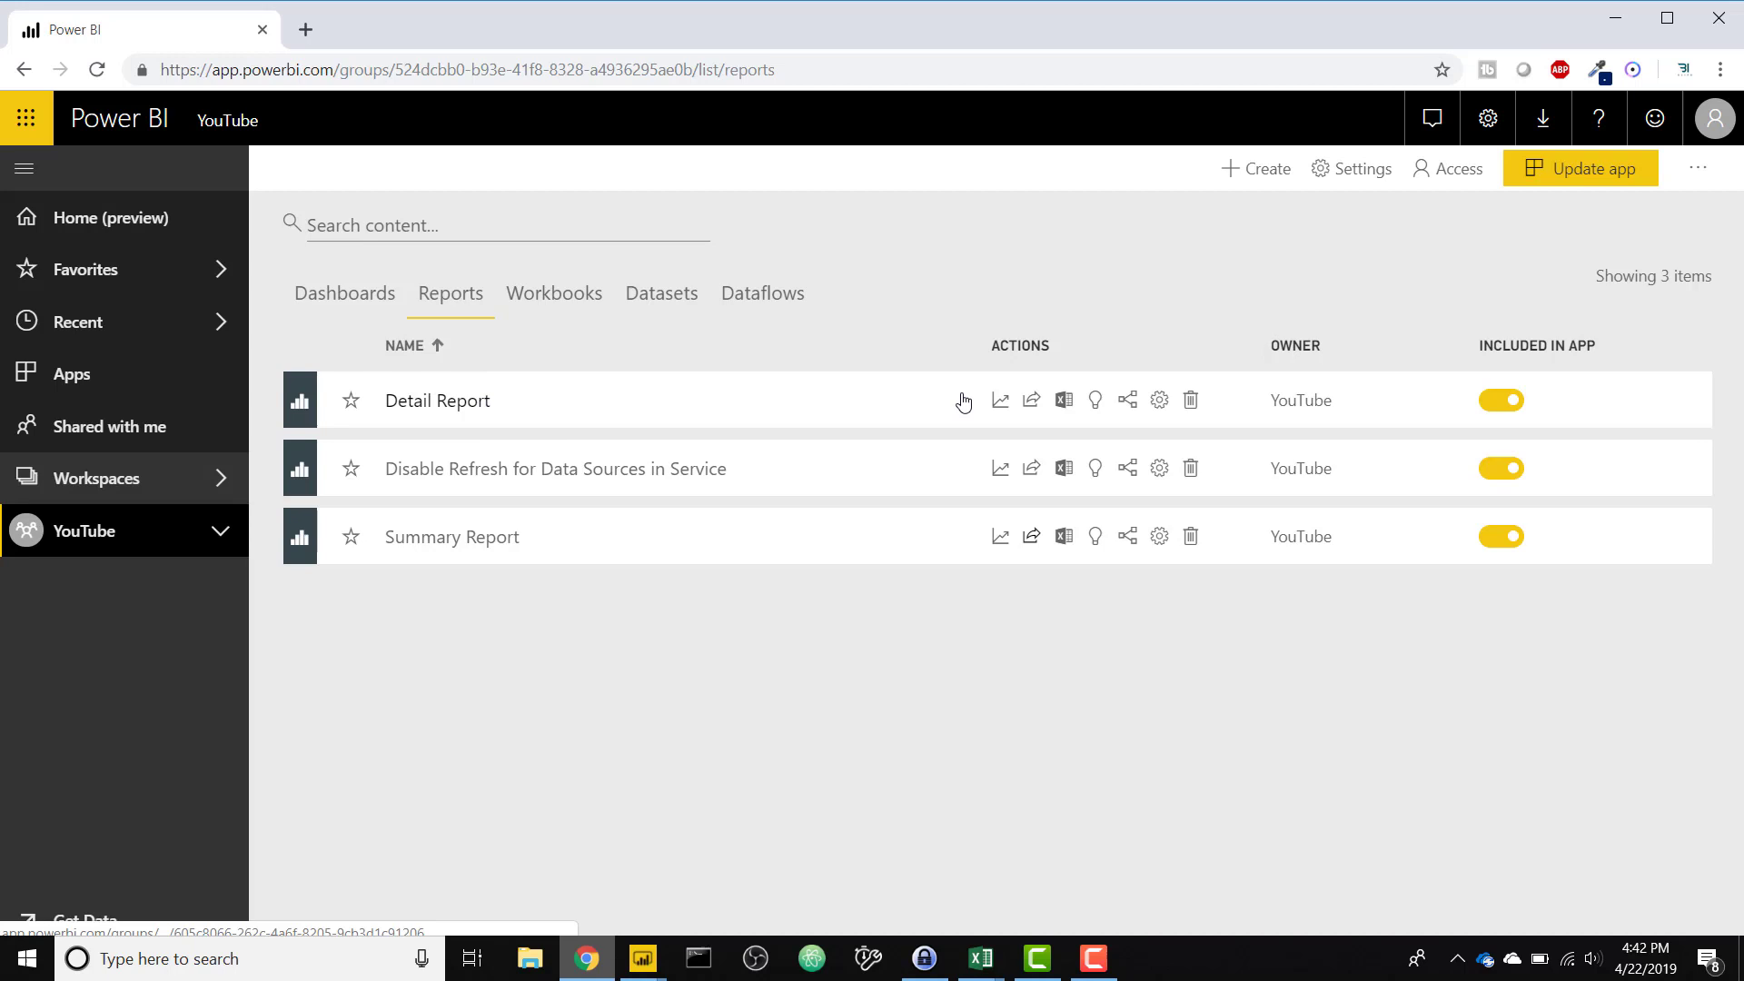
left_click(1033, 402)
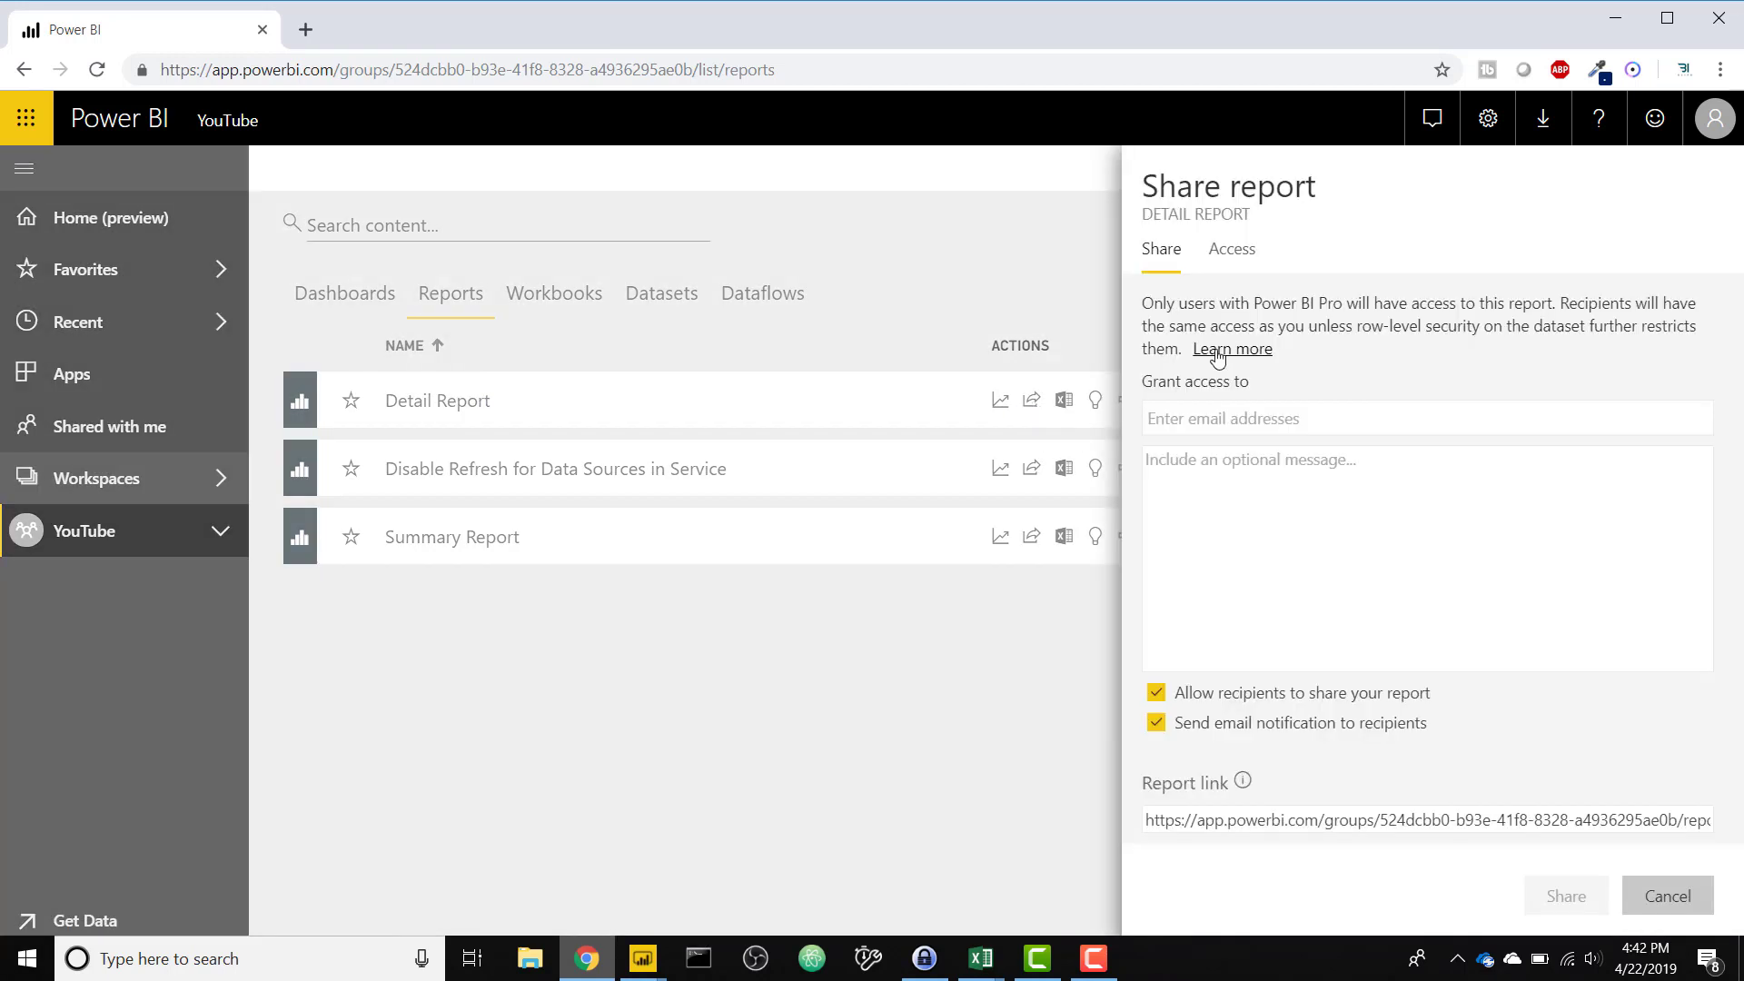
left_click(1232, 255)
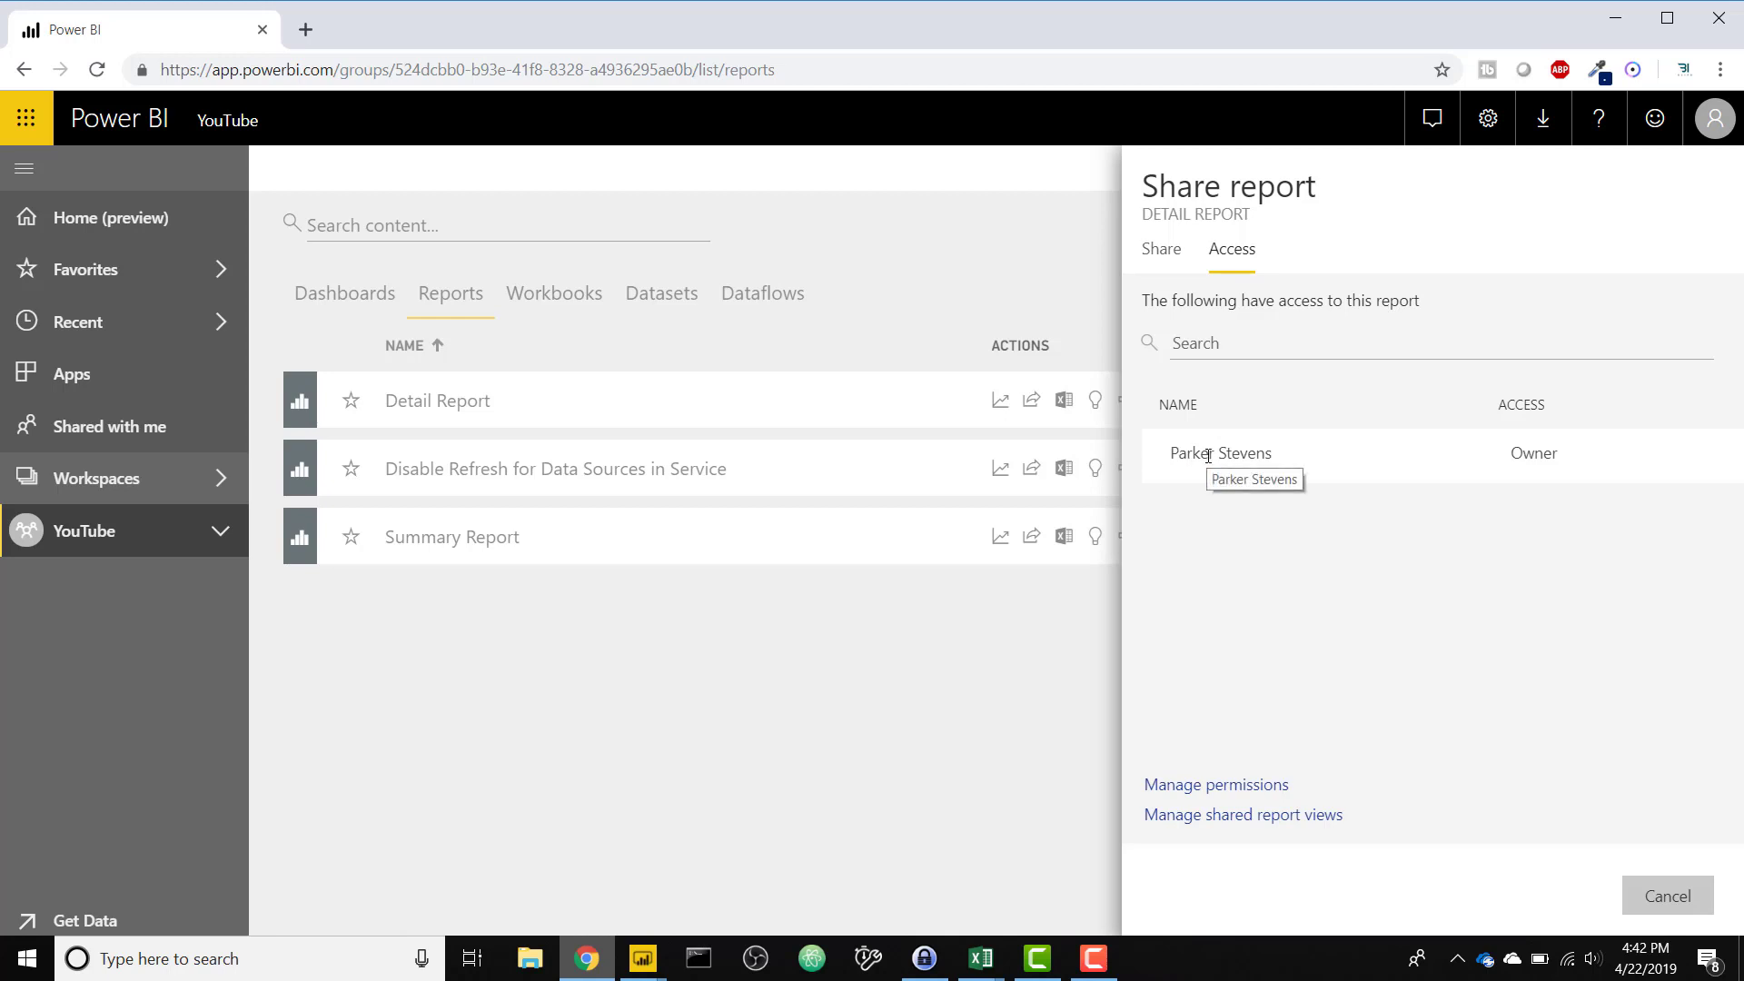
Step: Sign out, sign back in as the employee, and view the empty workspace list
left_click(1665, 895)
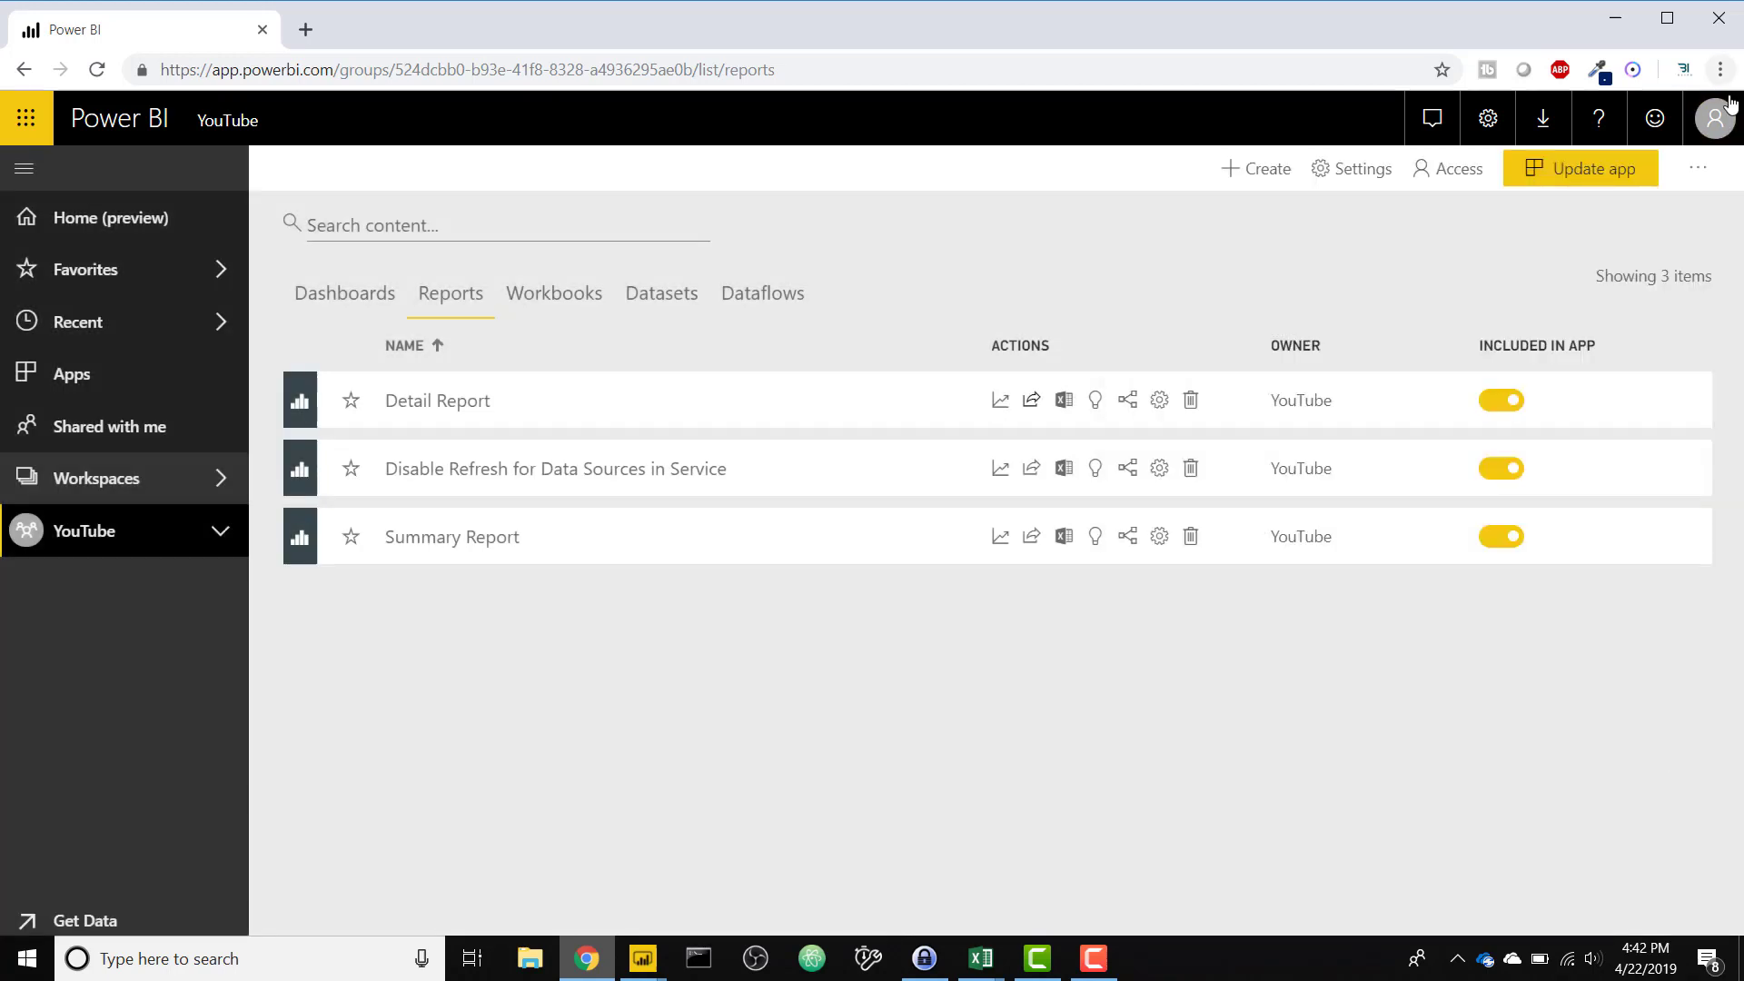
left_click(1717, 120)
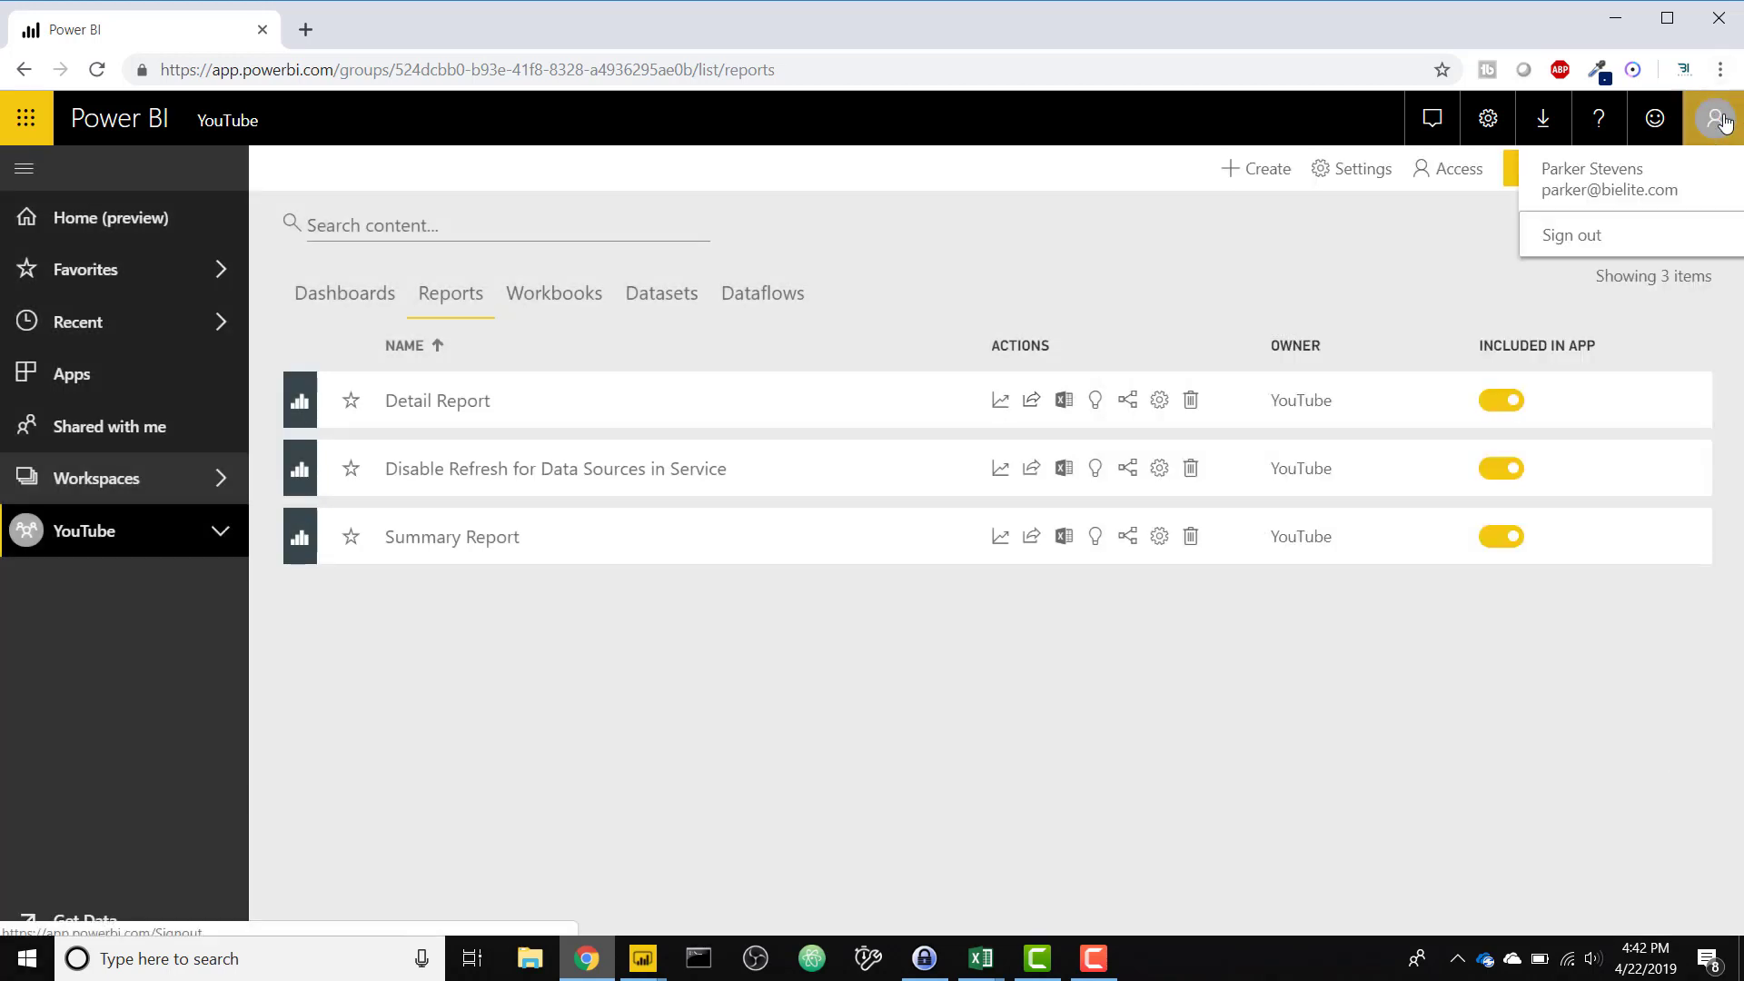
left_click(1594, 243)
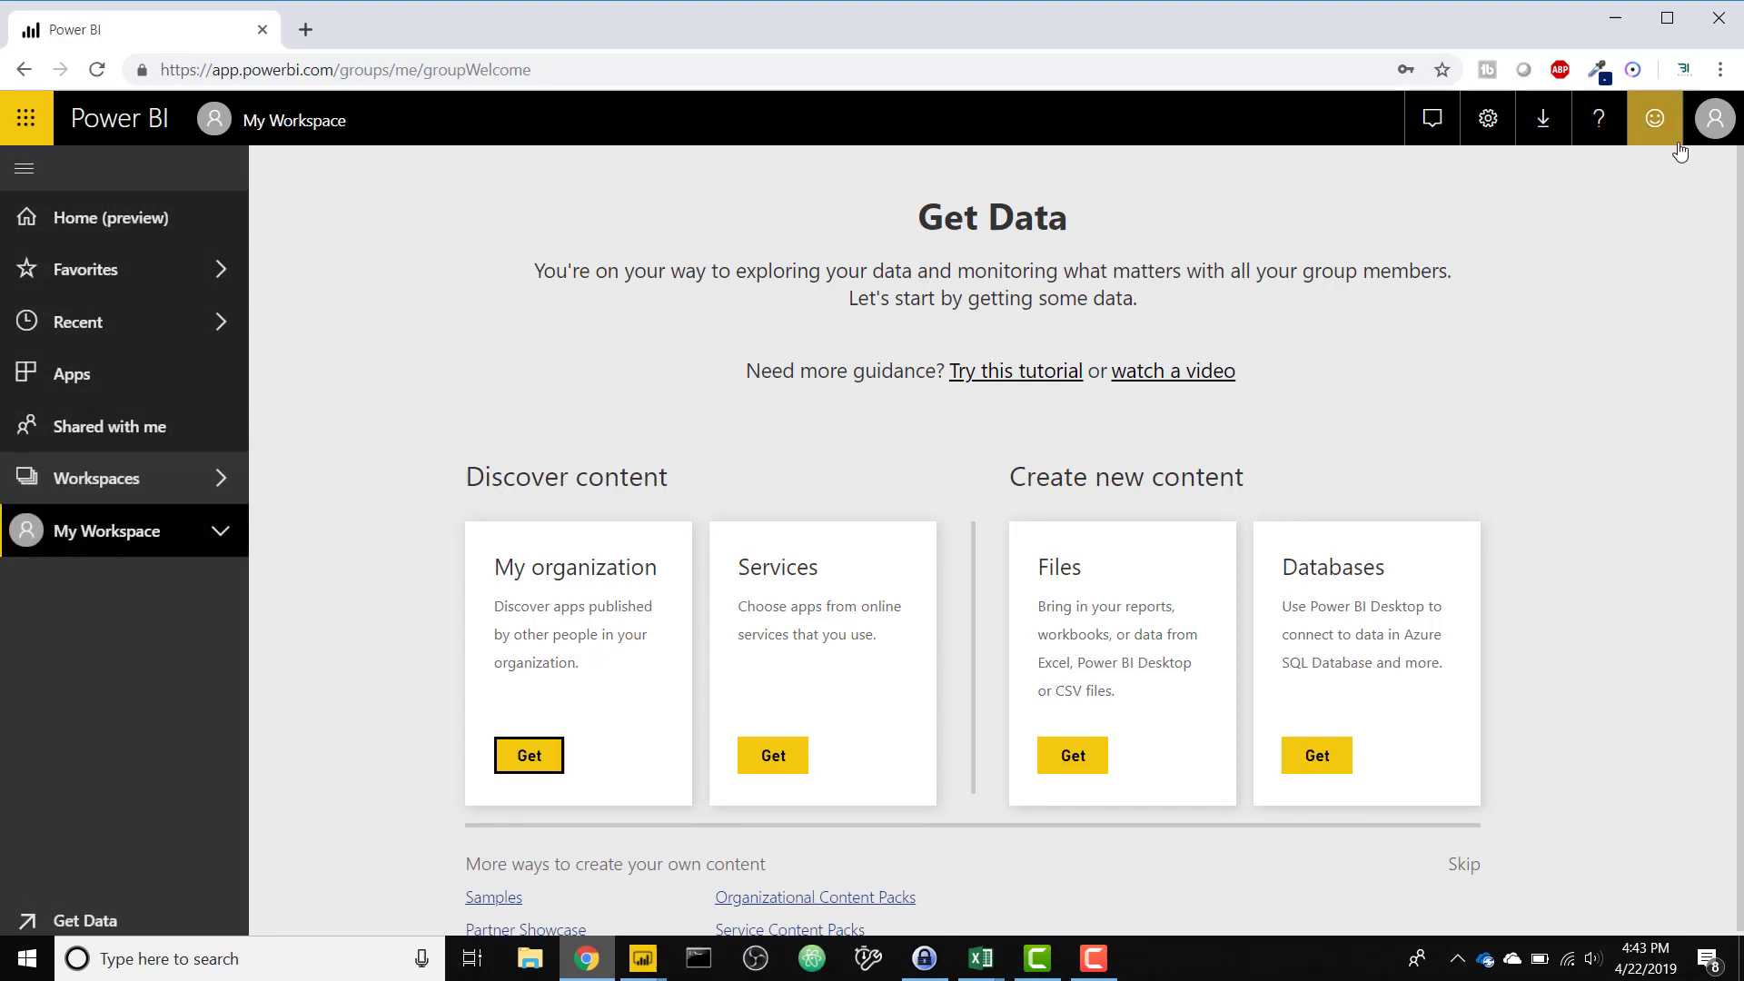
left_click(1715, 134)
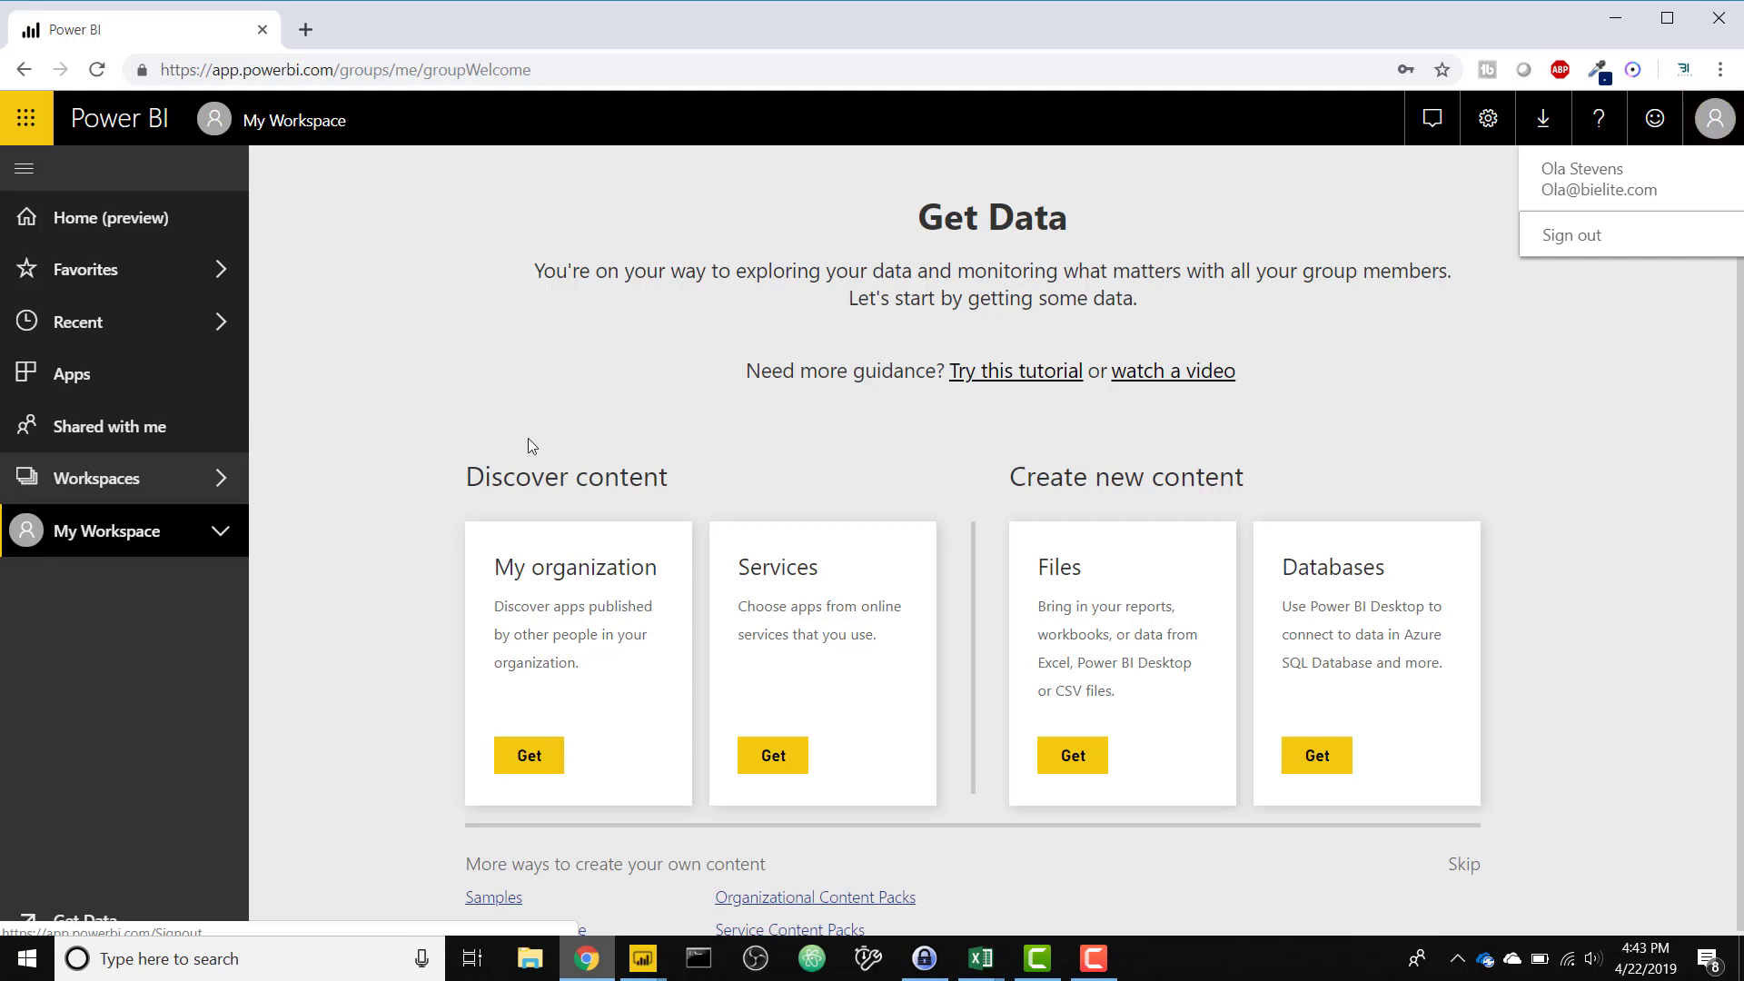
left_click(227, 482)
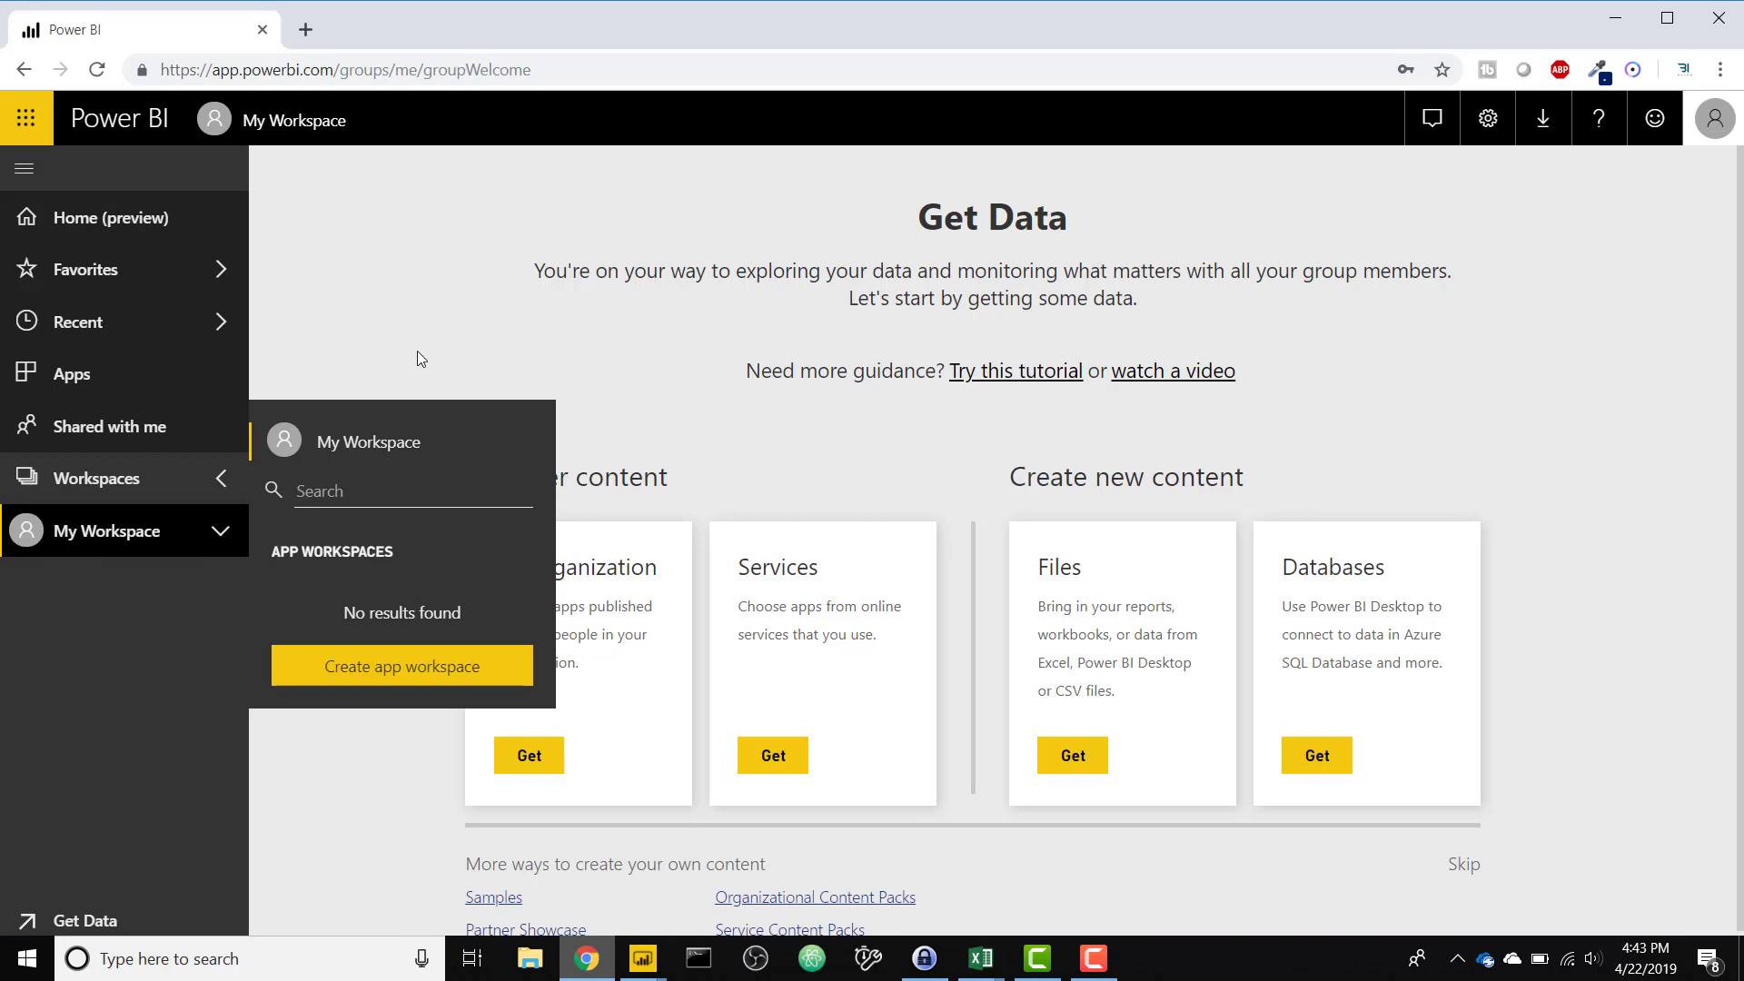
Step: Open the shared Summary Report and confirm the Personal Accessories and Camping Equipment bars lack Drillthrough
left_click(143, 430)
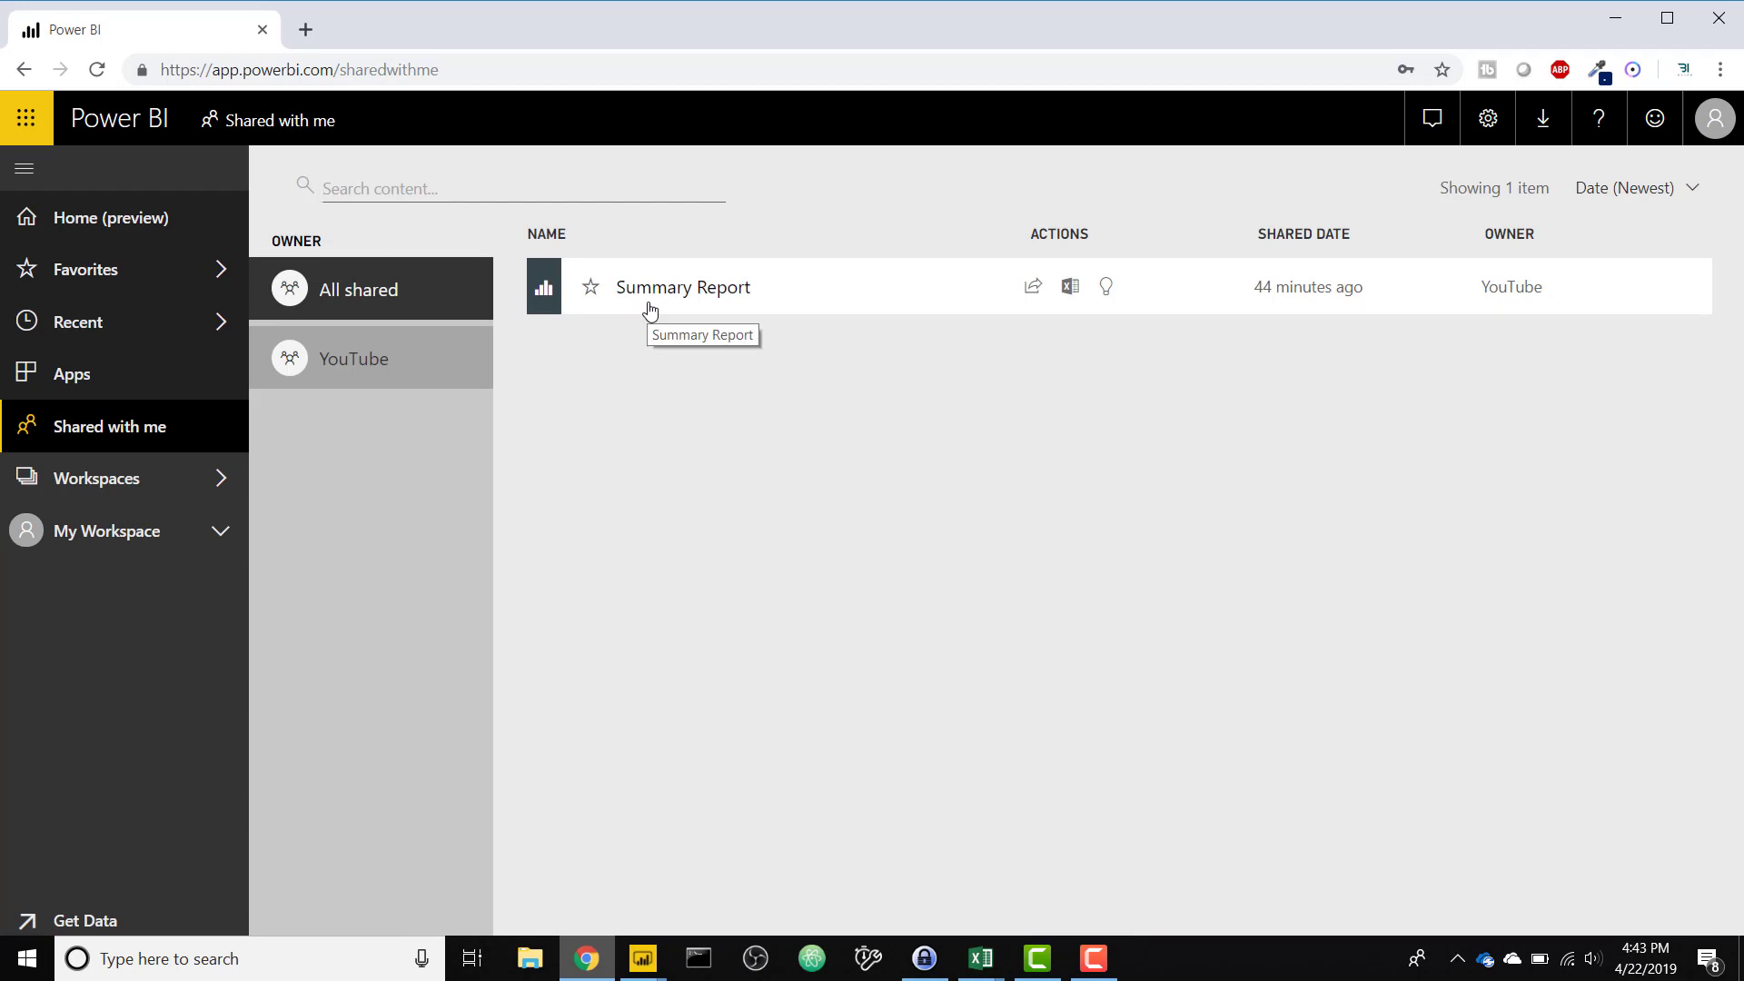
left_click(685, 288)
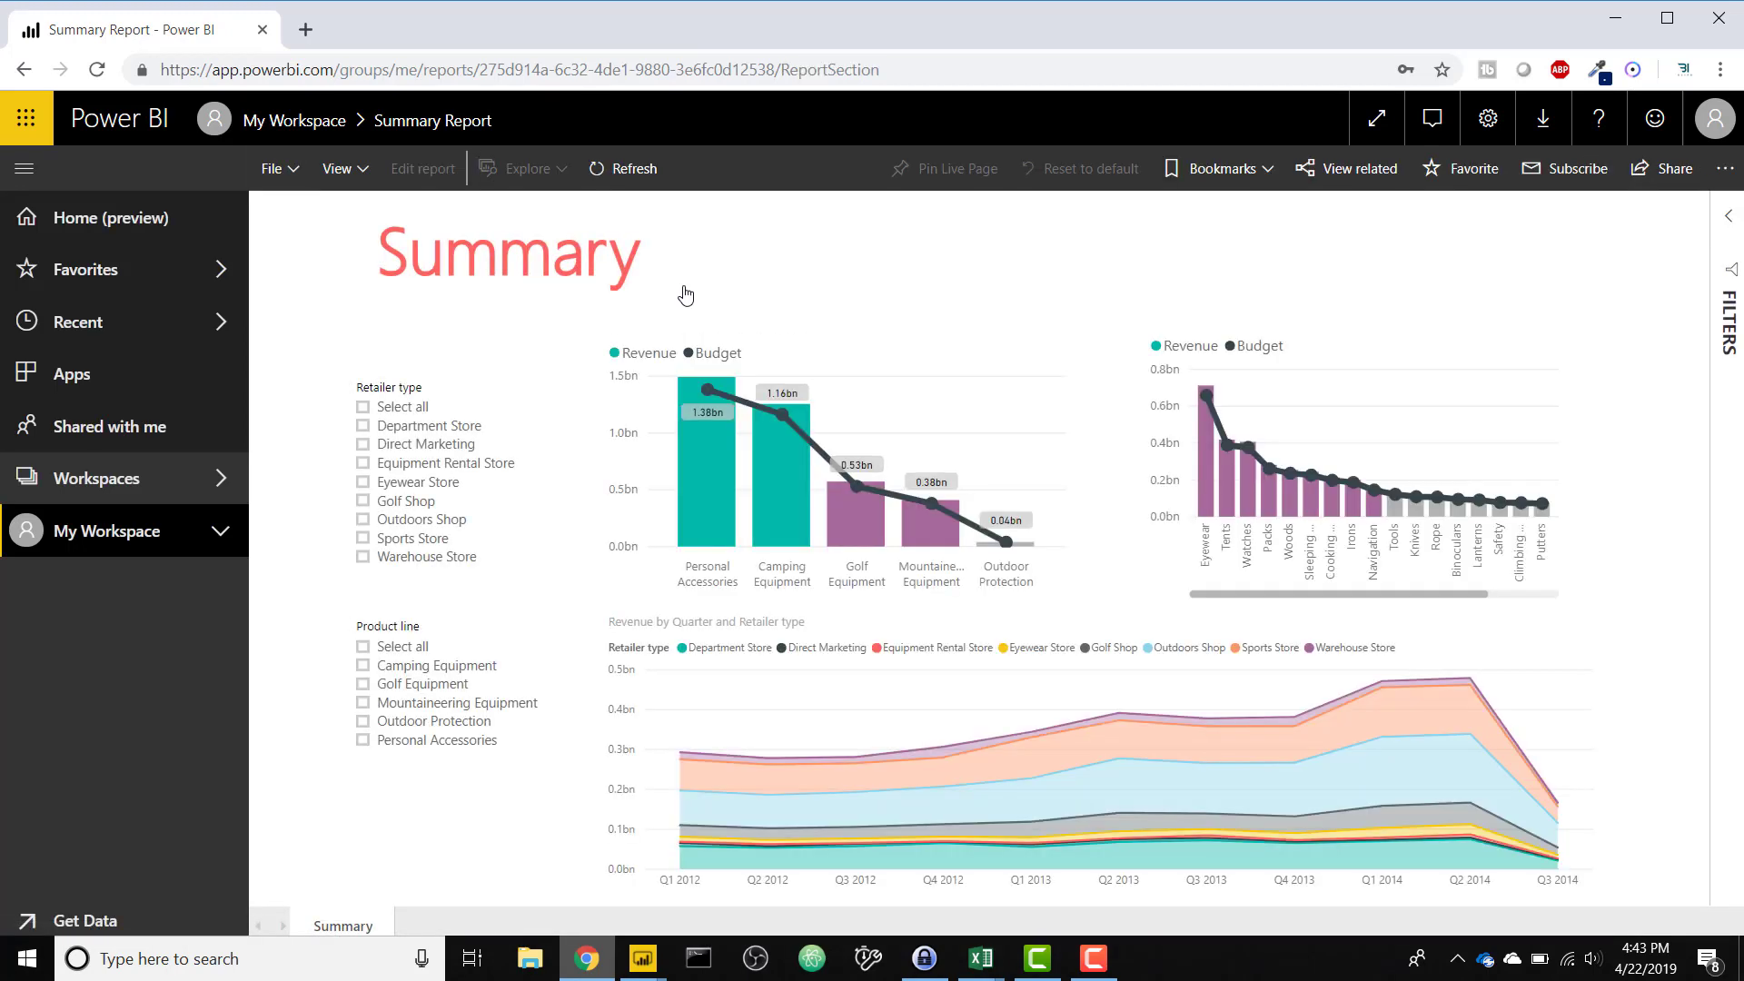
right_click(713, 454)
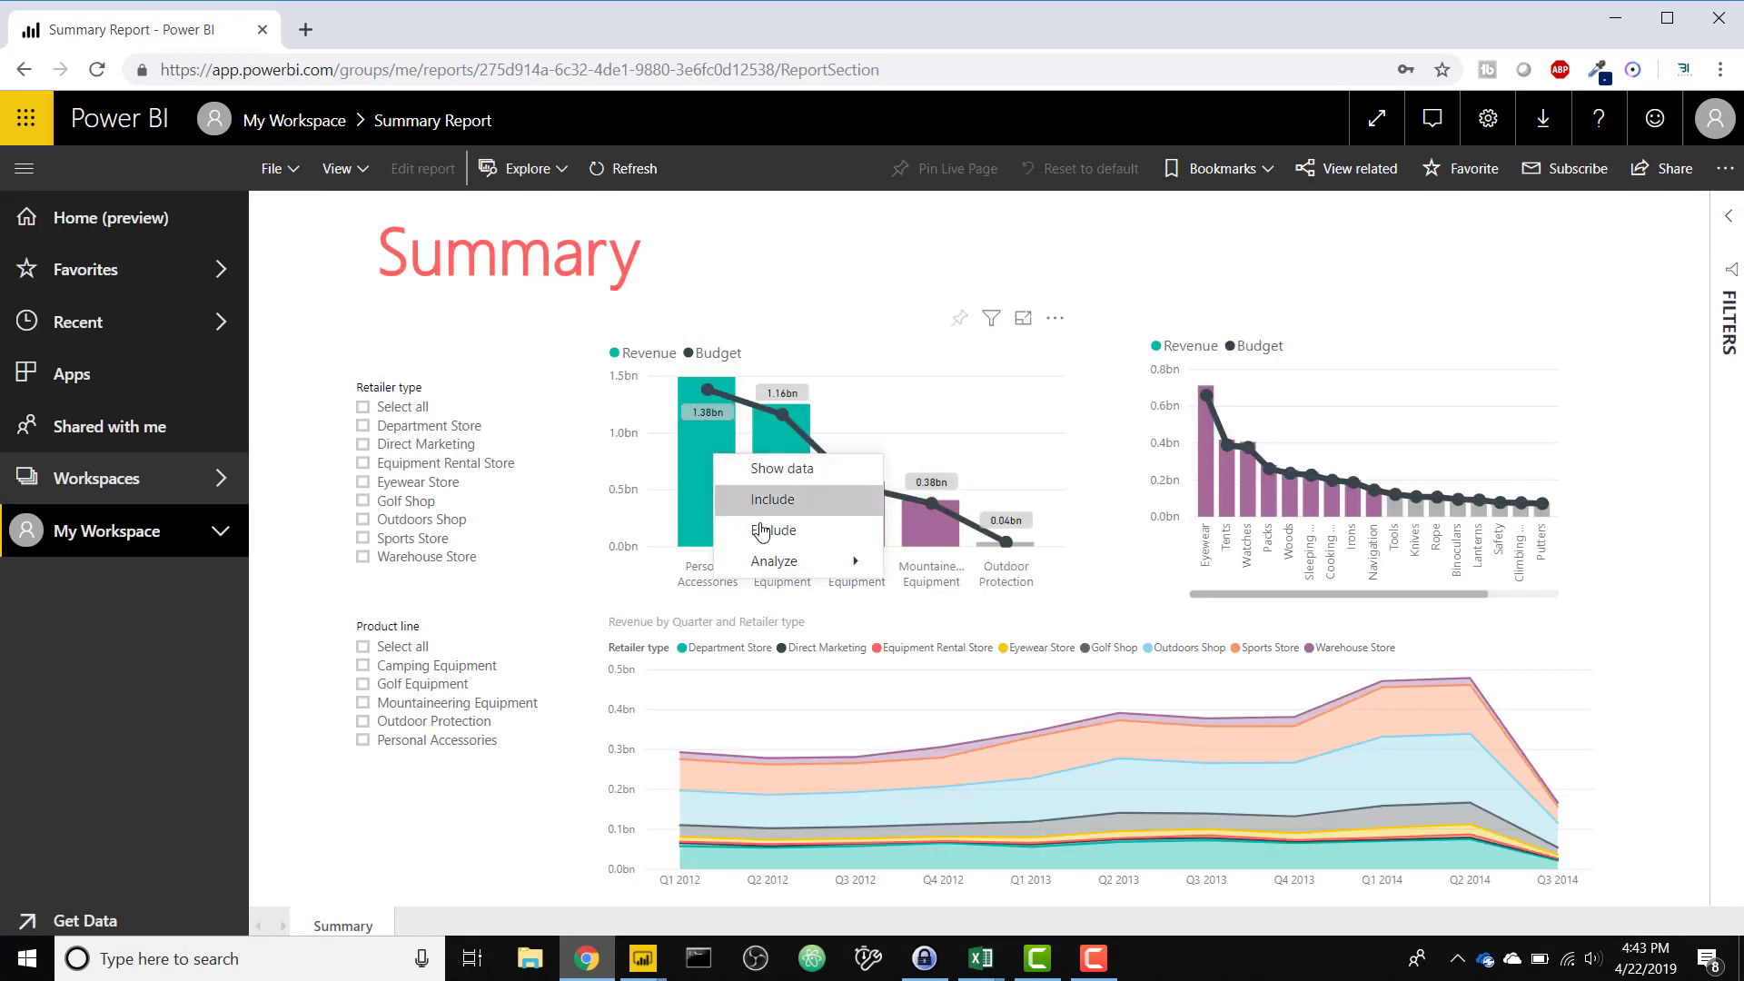
right_click(768, 434)
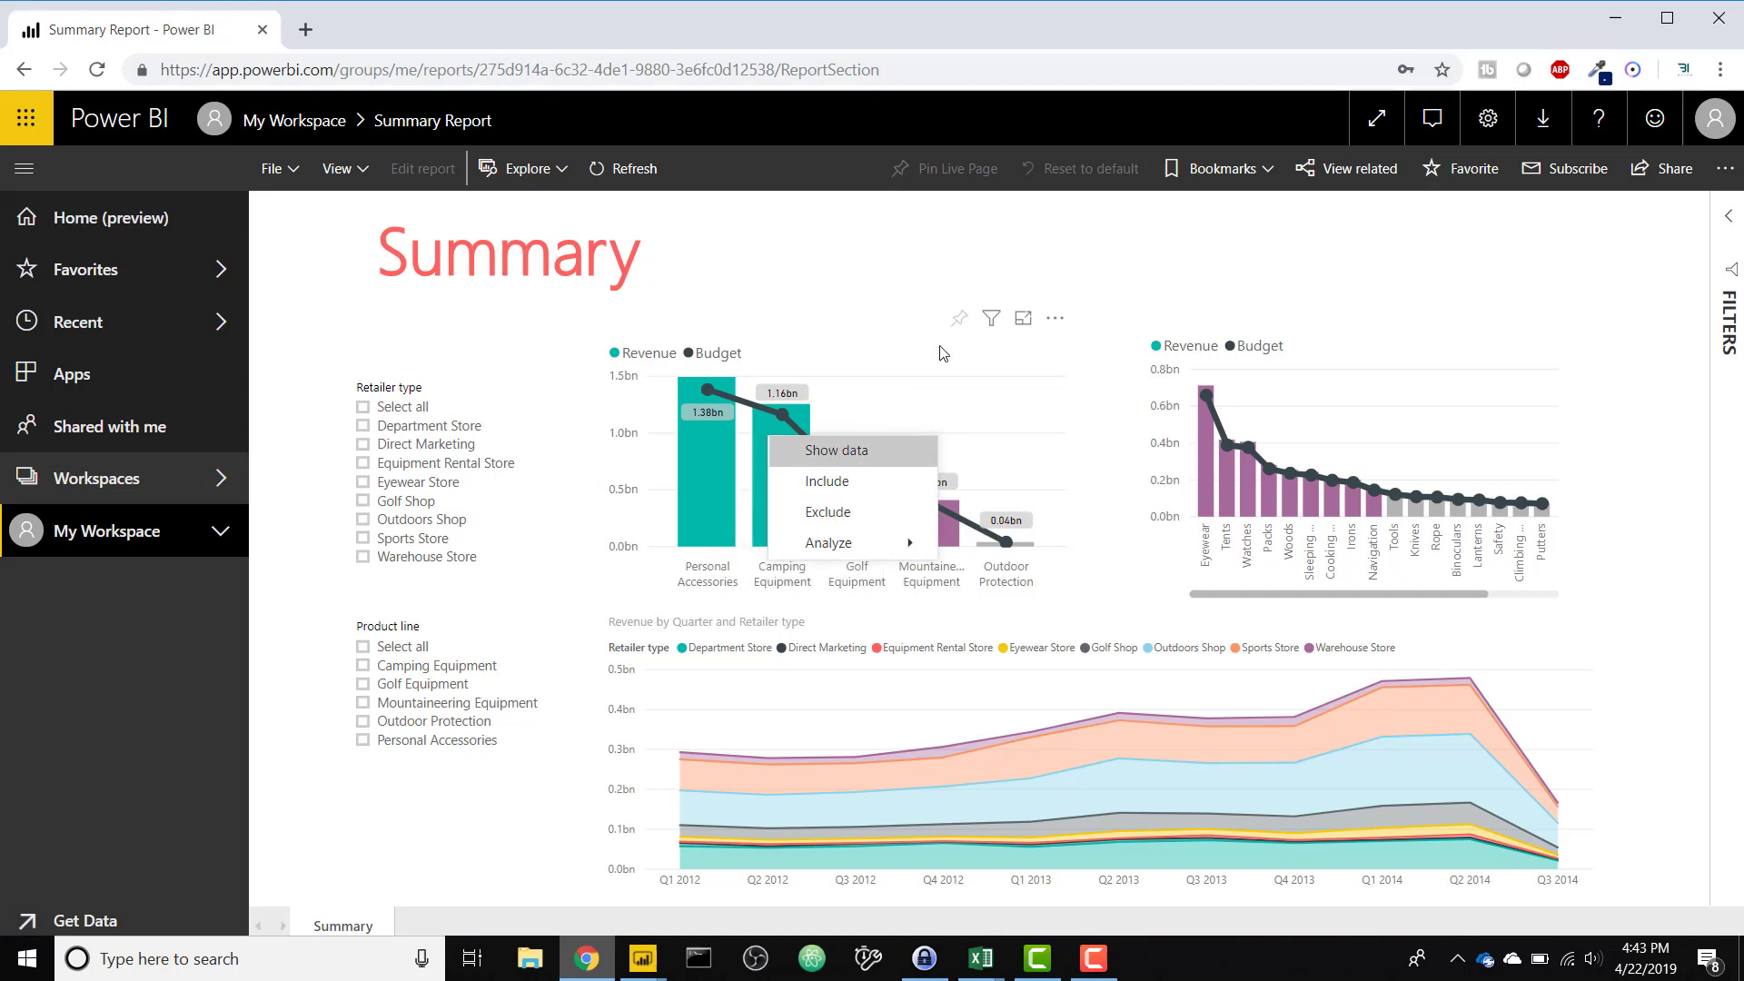
left_click(881, 267)
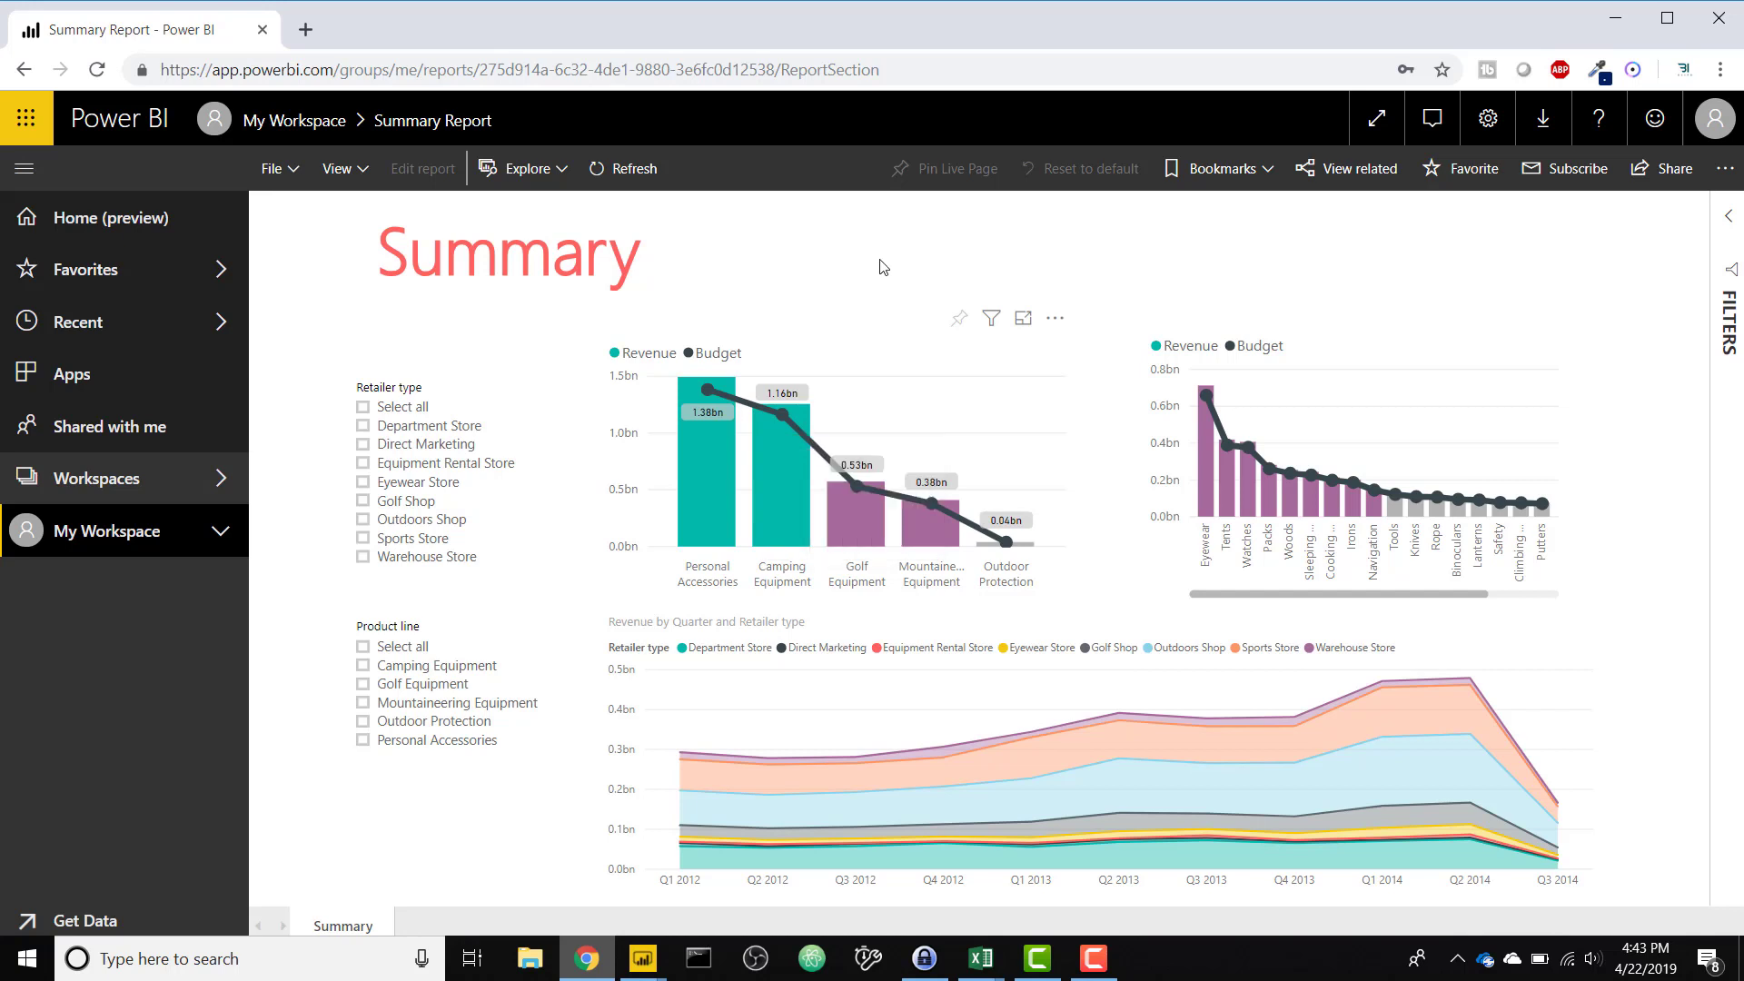